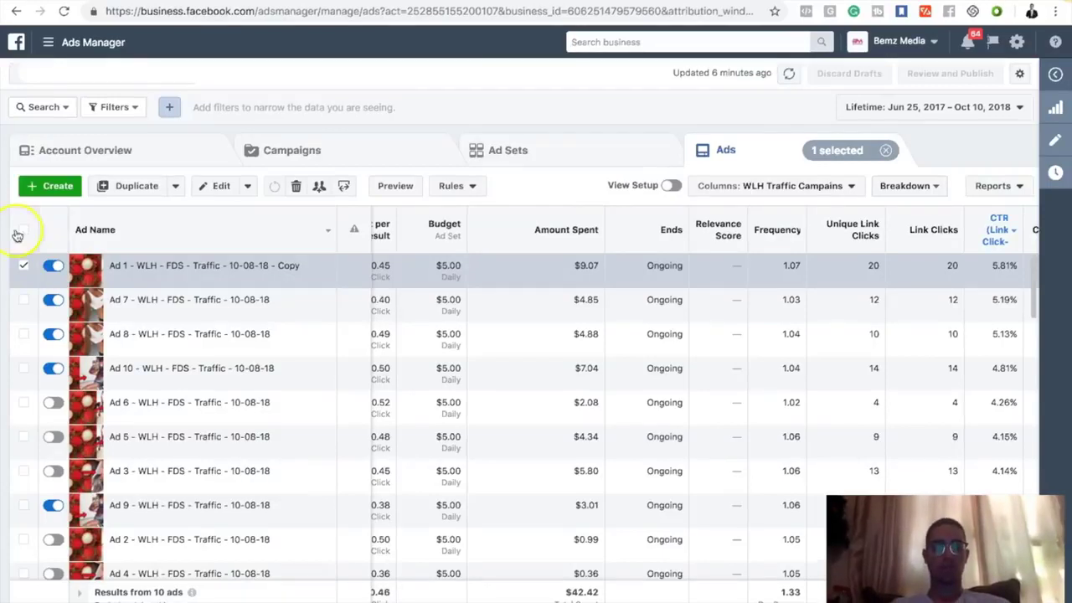
Review the traffic campaign's results at campaign, ad set and ad level, including its link clicks and click-through rates.
left_click(208, 227)
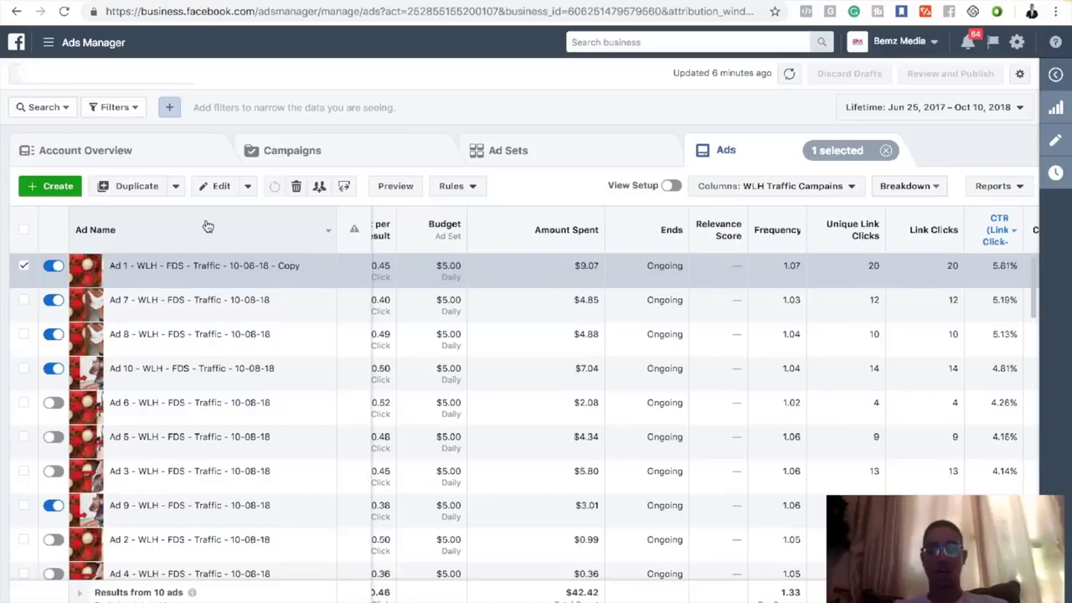
left_click(314, 146)
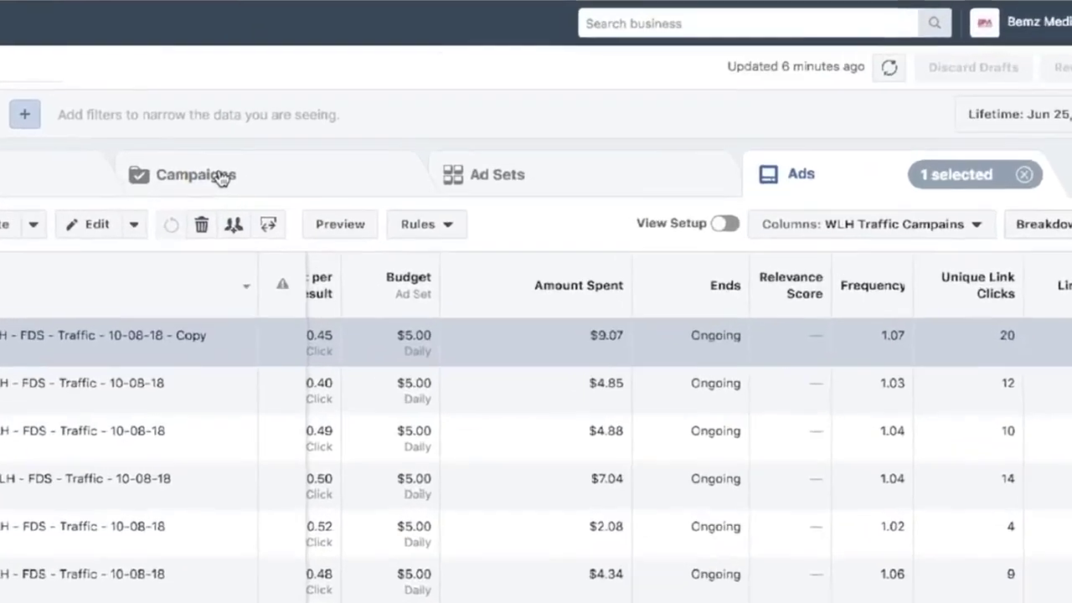
left_click(310, 151)
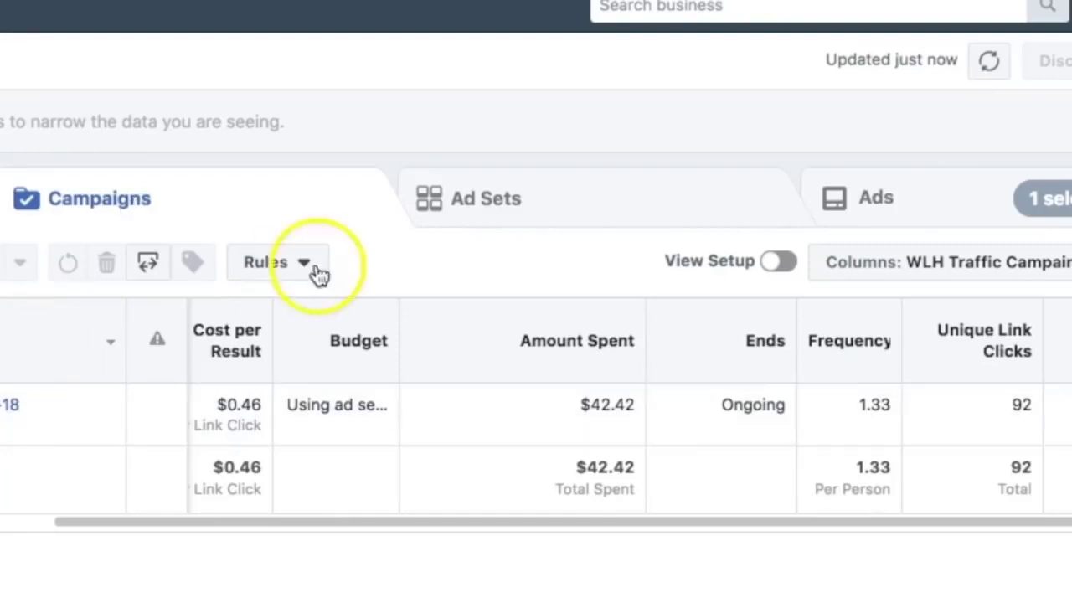
left_click(517, 215)
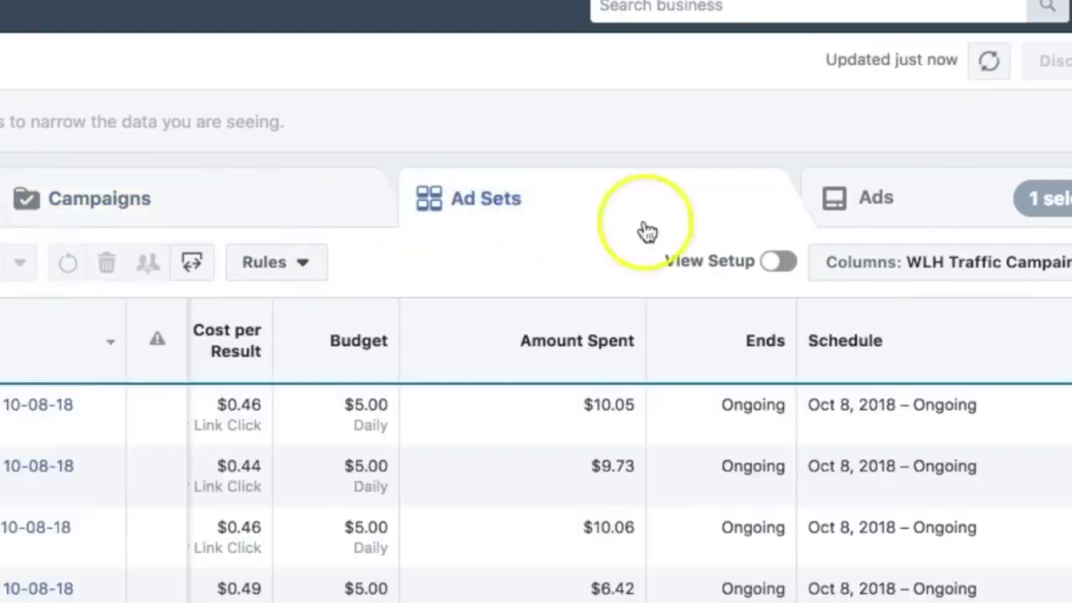
left_click(957, 216)
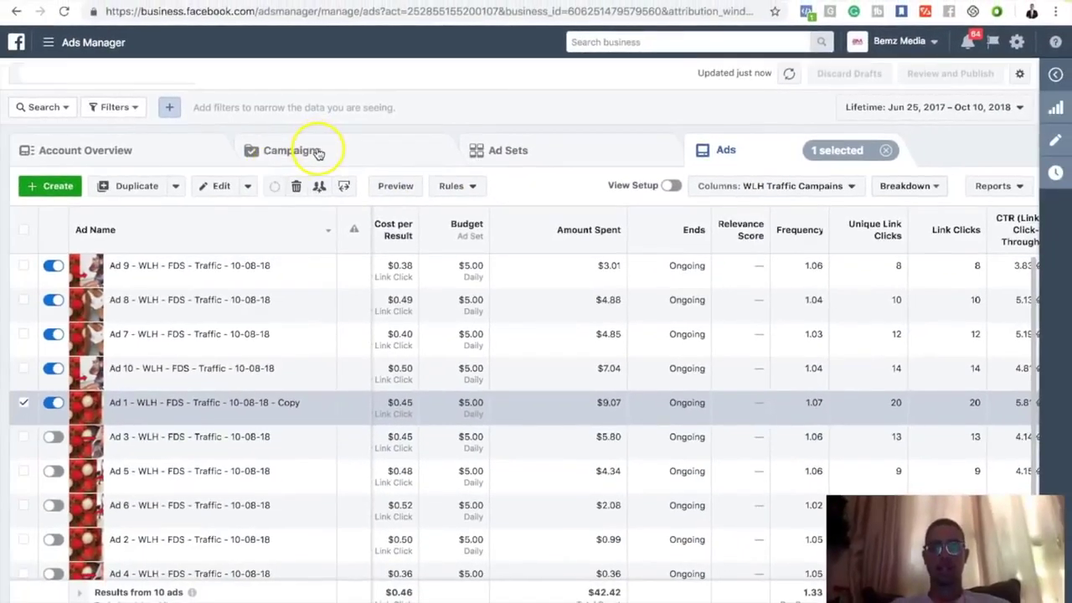
left_click(318, 150)
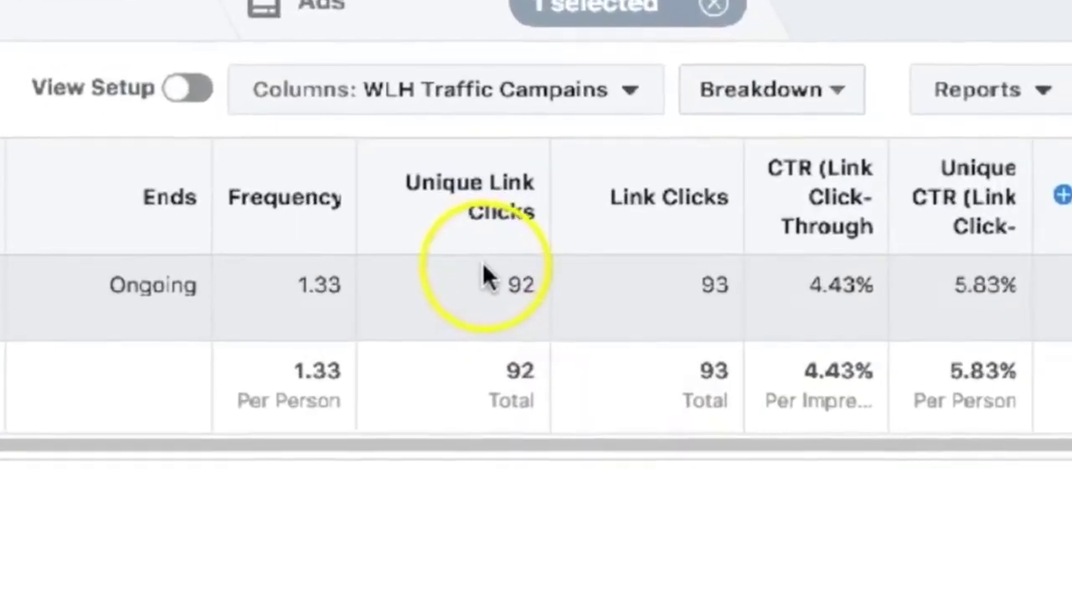
mouse_move(800, 279)
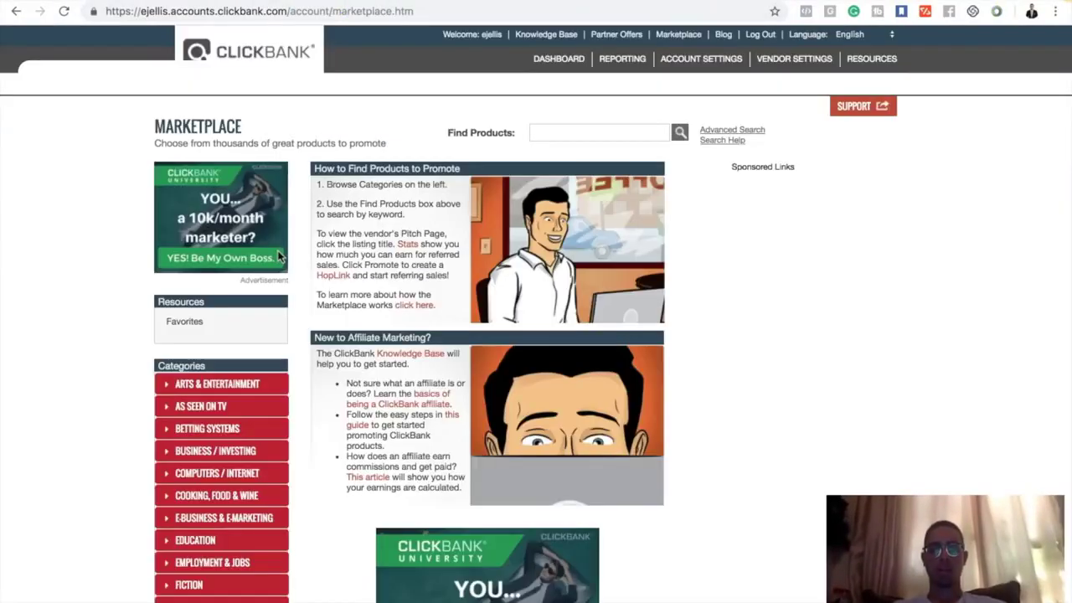
In the ClickBank marketplace, open the Diets & Weight Loss subcategory under Health & Fitness.
scroll(311, 354, "down", 1)
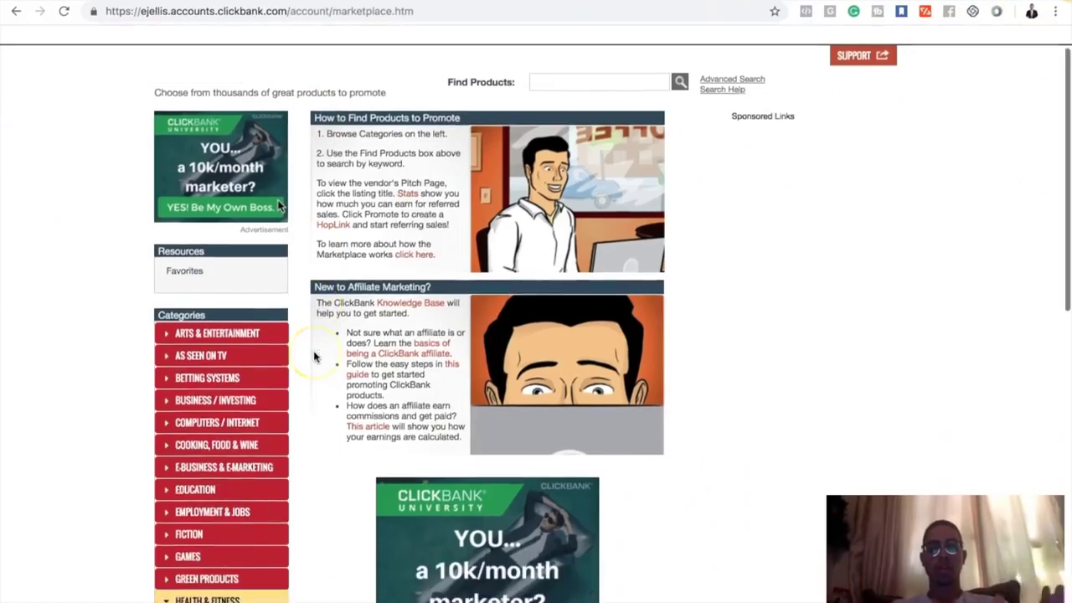
scroll(315, 356, "up", 1)
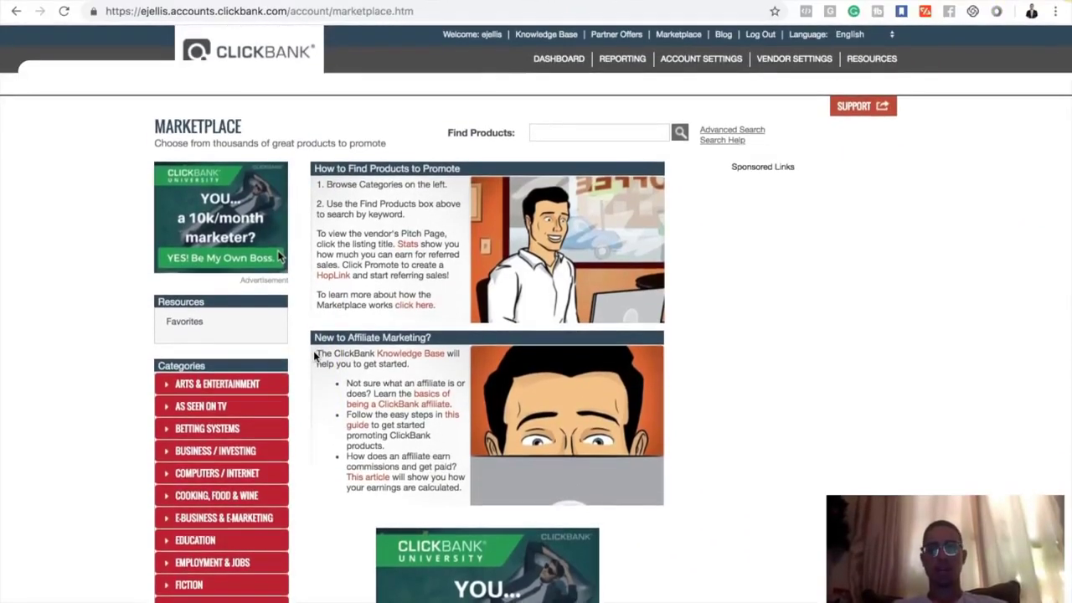
scroll(315, 356, "down", 3)
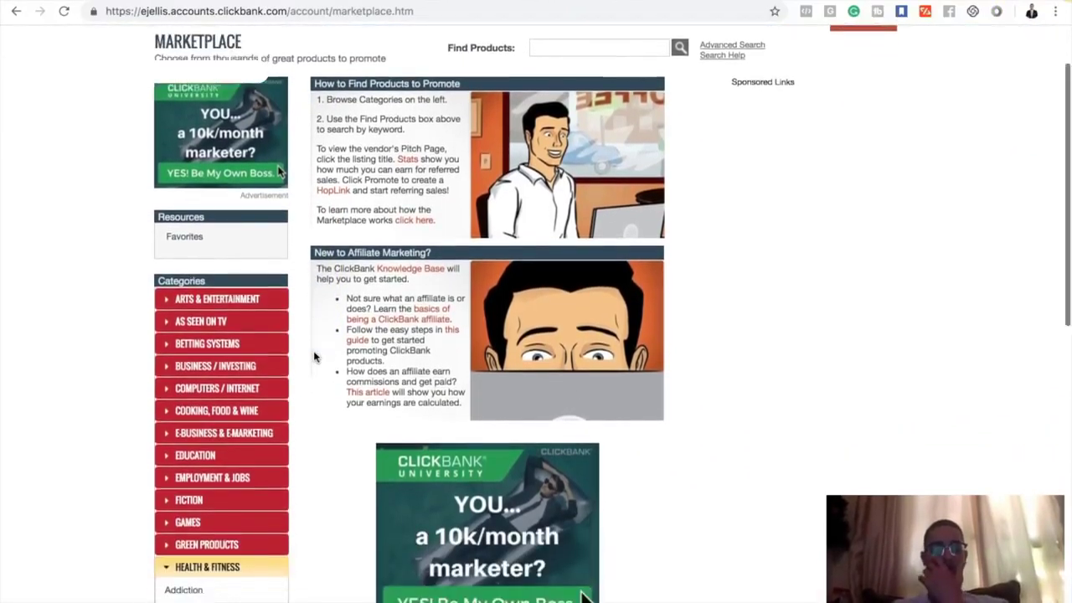
scroll(315, 356, "down", 6)
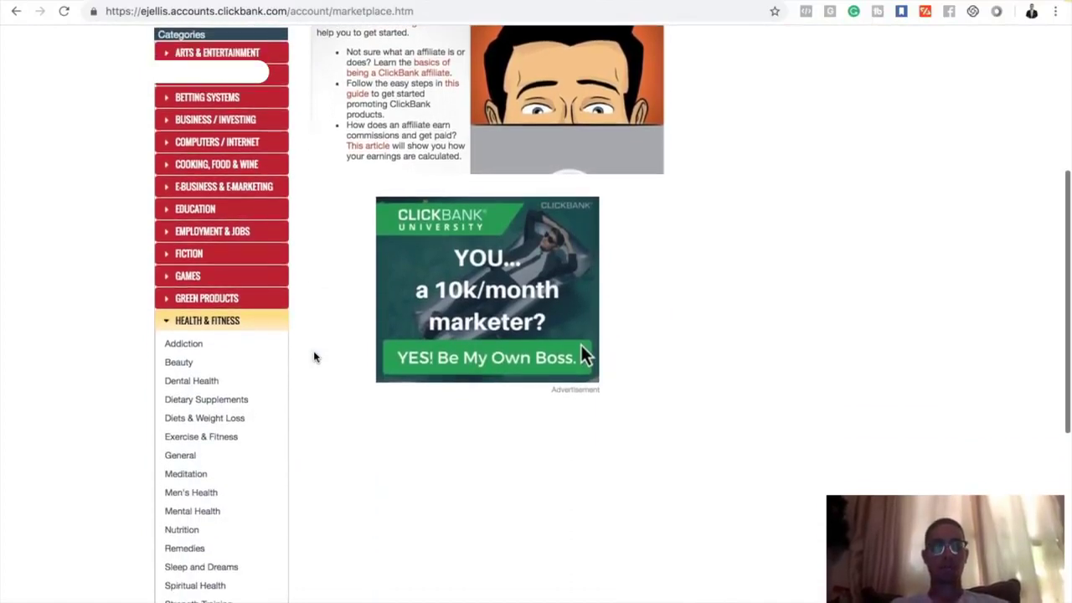
scroll(315, 356, "up", 5)
scroll(315, 358, "up", 4)
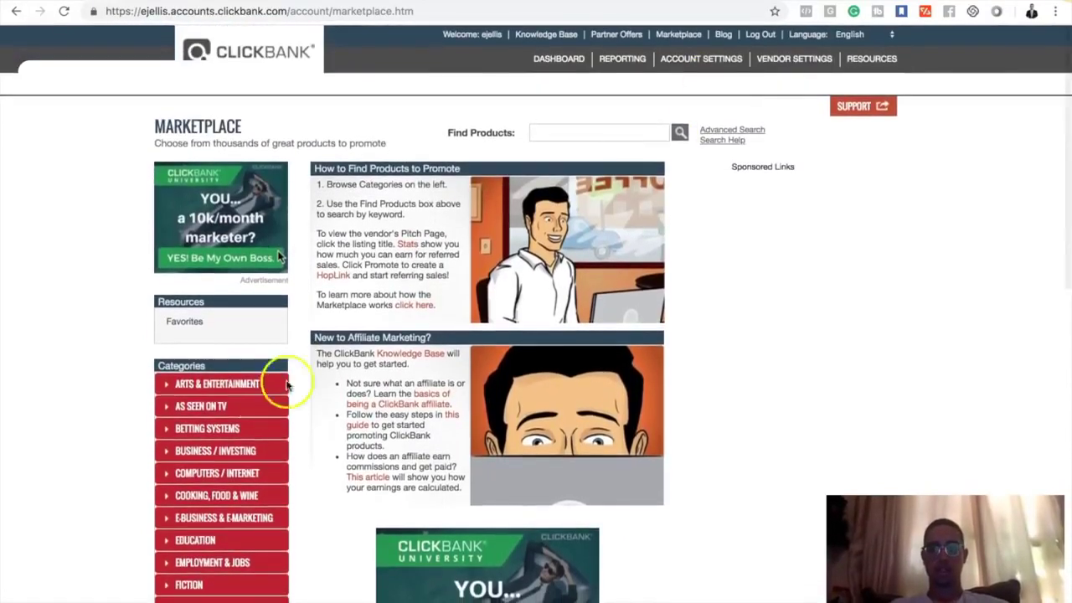
scroll(276, 393, "down", 7)
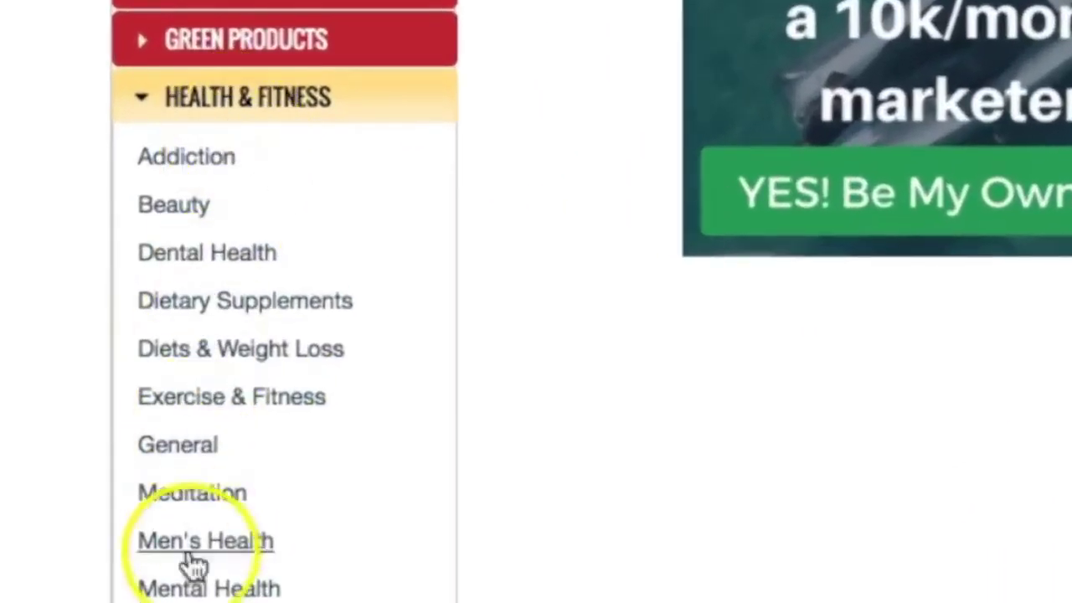
scroll(203, 550, "down", 5)
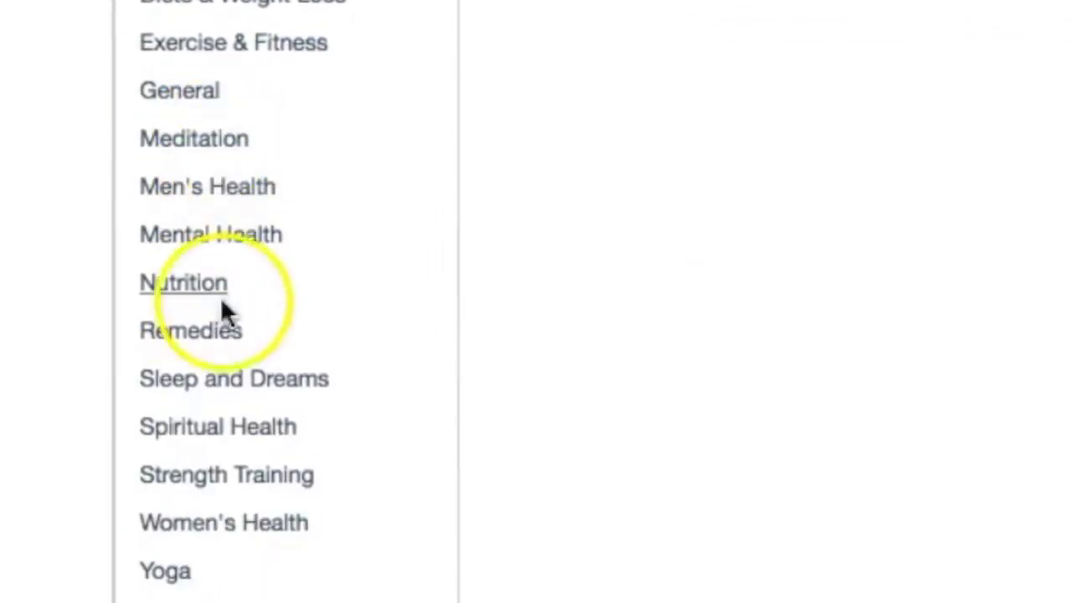
scroll(224, 456, "up", 4)
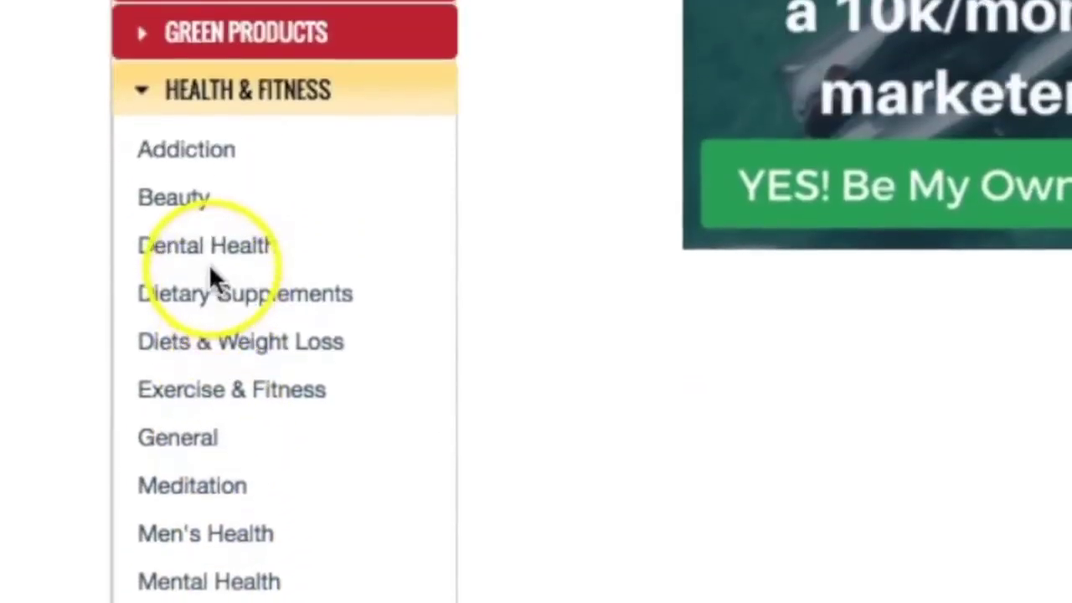
left_click(204, 360)
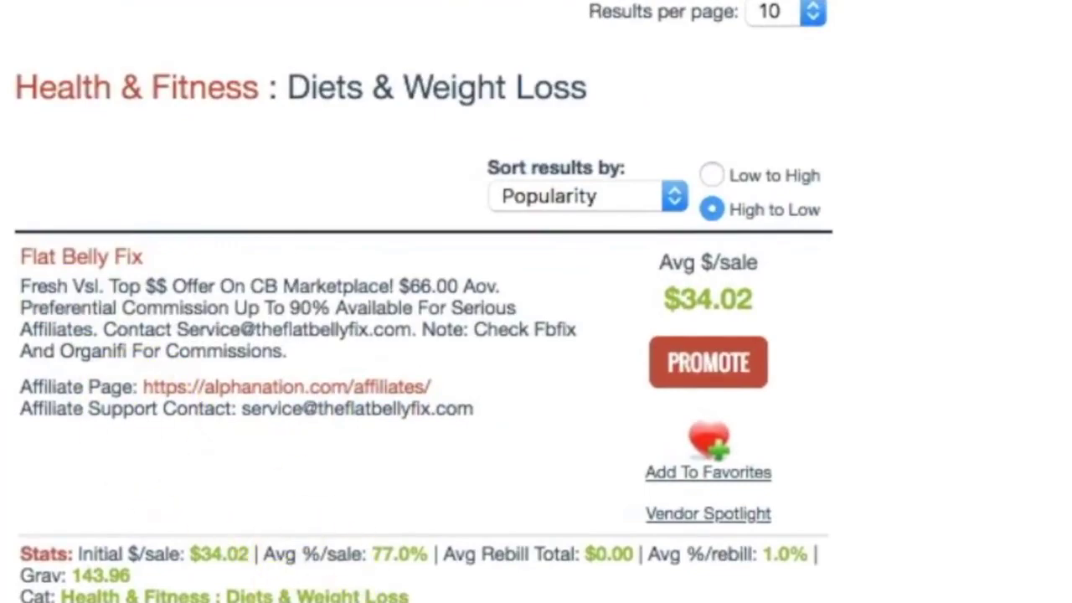
Examine the Diets & Weight Loss offers, comparing their descriptions, average earnings per sale and gravity.
scroll(136, 411, "down", 10)
scroll(318, 567, "down", 10)
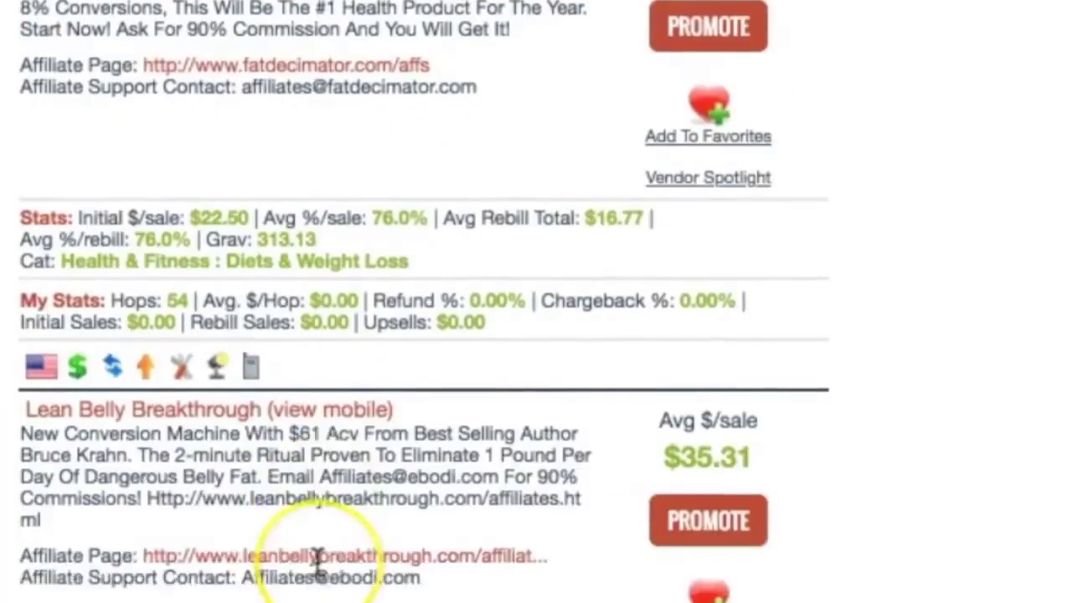
scroll(318, 568, "down", 5)
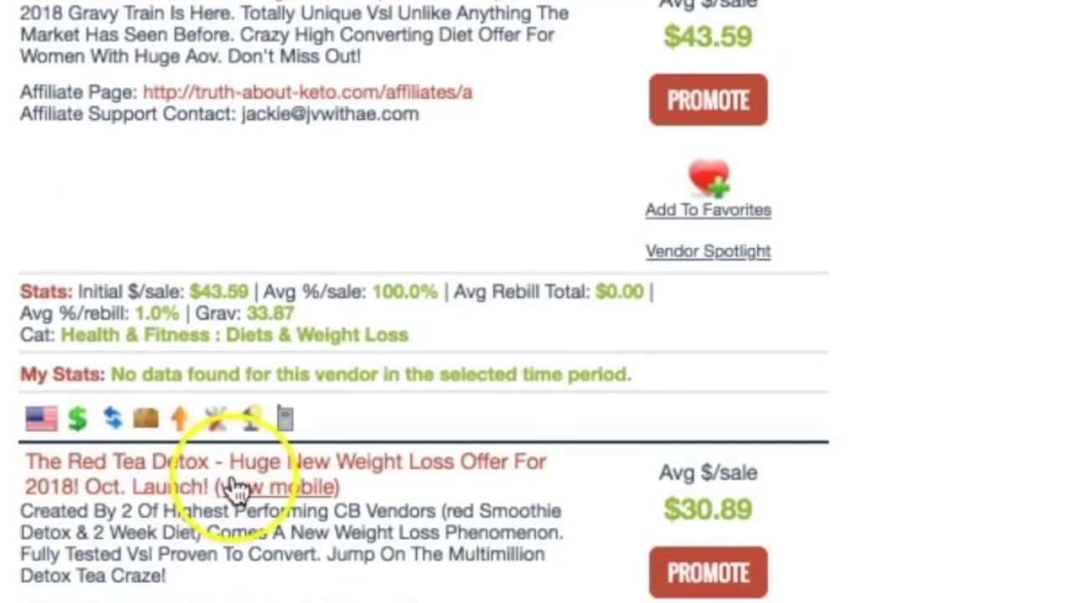
scroll(192, 587, "down", 10)
scroll(419, 335, "down", 3)
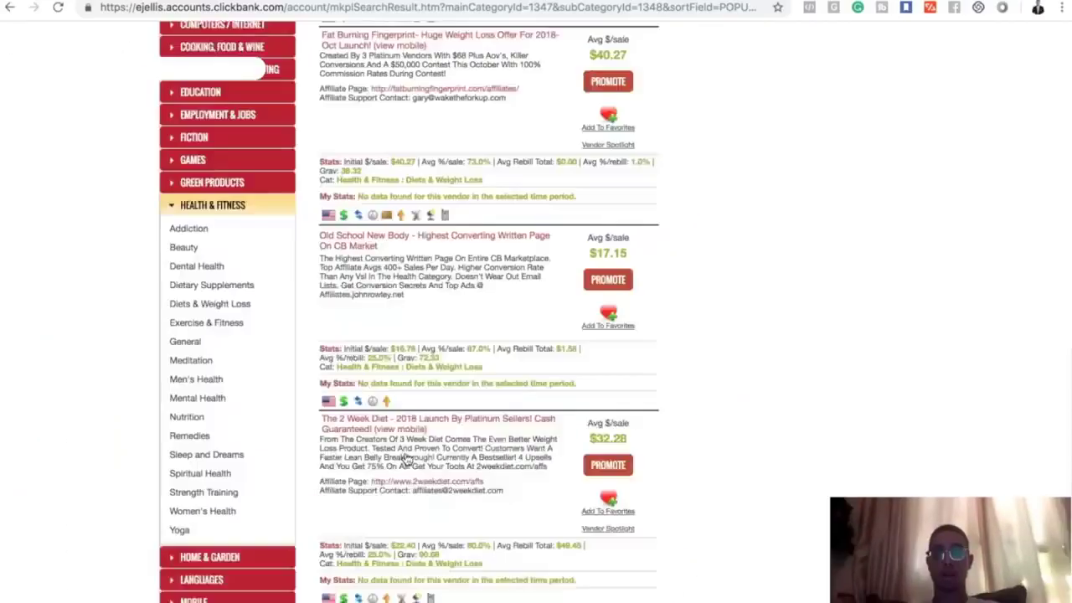
scroll(408, 456, "up", 2)
scroll(408, 456, "down", 15)
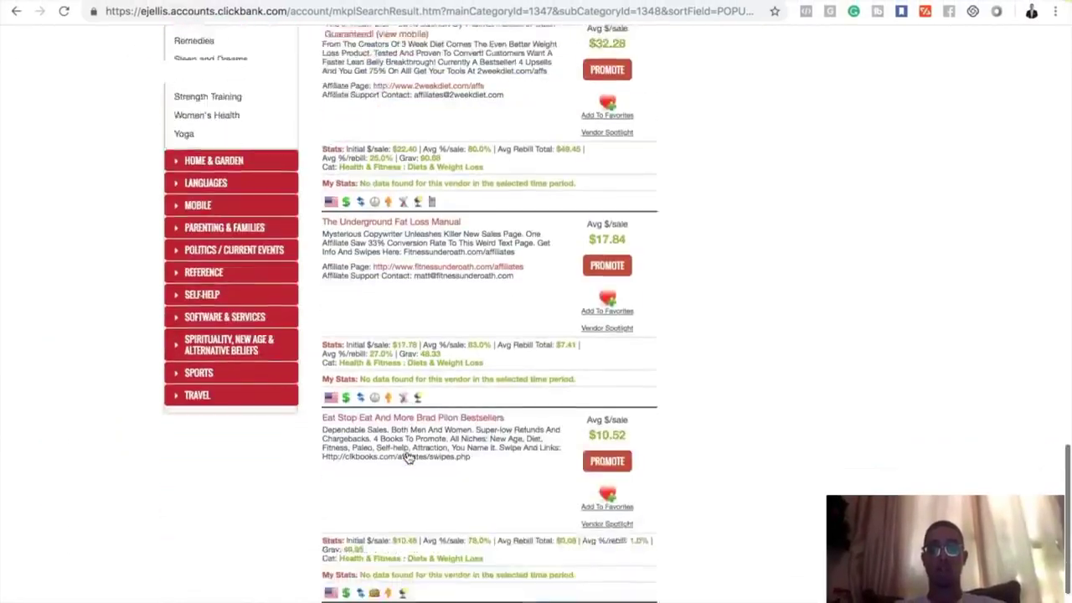
scroll(408, 457, "up", 20)
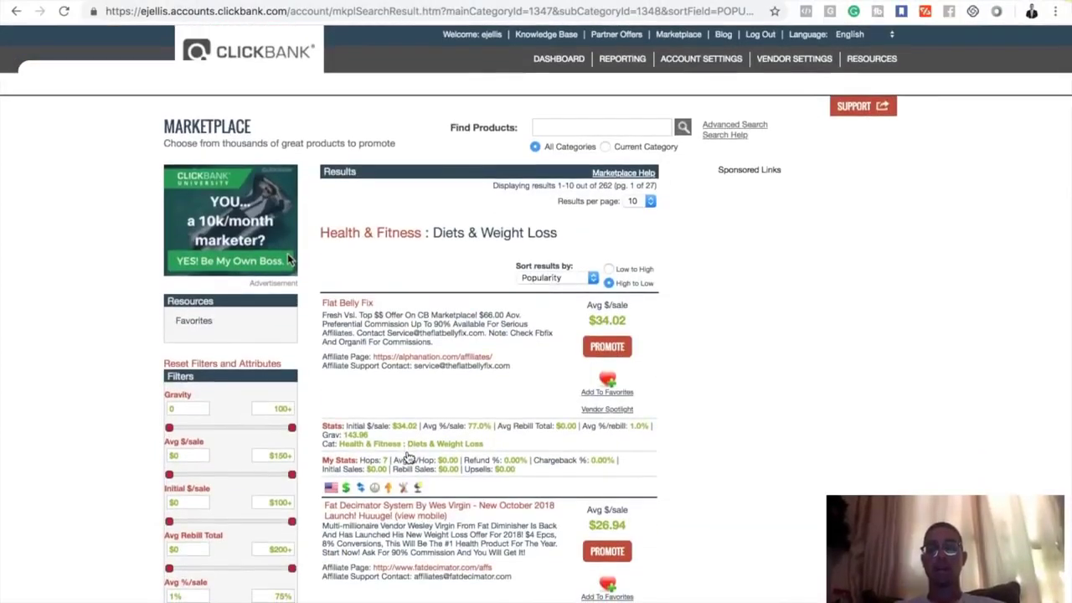
scroll(407, 457, "down", 10)
scroll(408, 457, "up", 12)
scroll(408, 456, "down", 1)
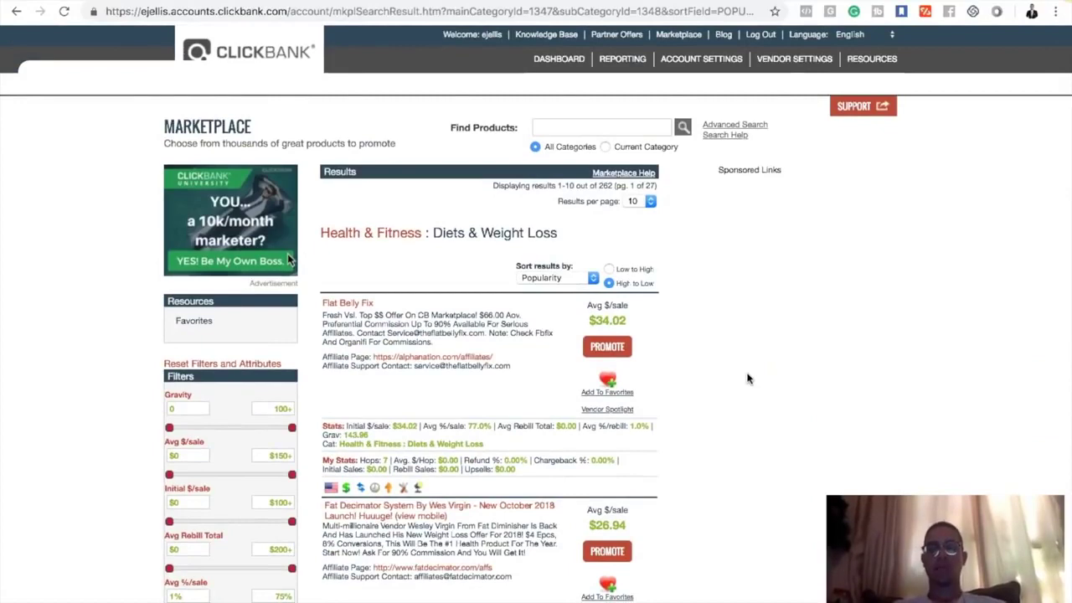
left_click(722, 300)
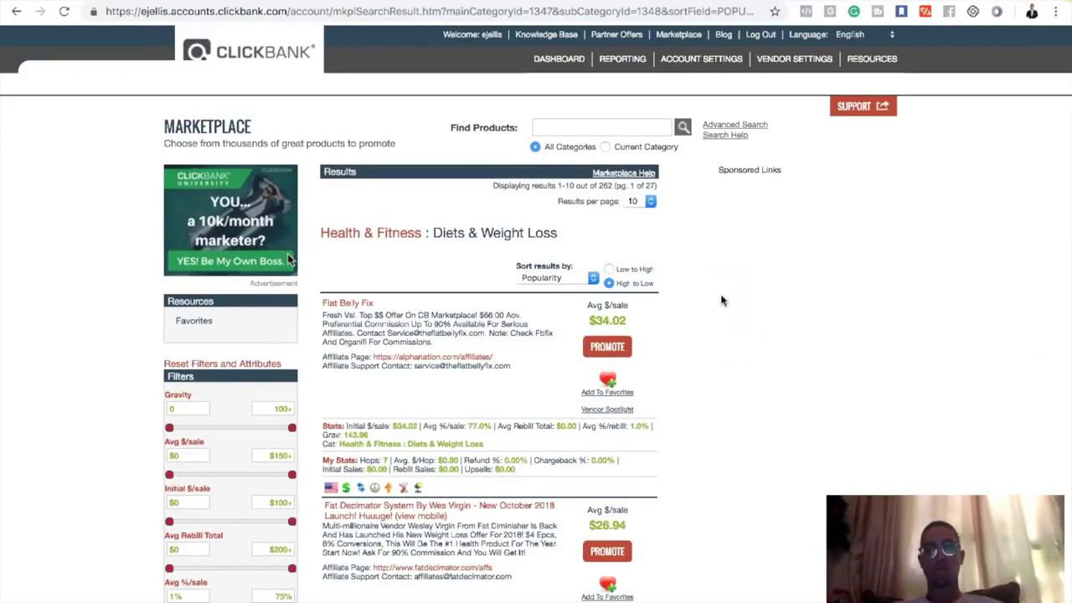
Create a HopLink for the Old School New Body offer without a tracking ID.
scroll(722, 300, "down", 15)
scroll(716, 303, "down", 2)
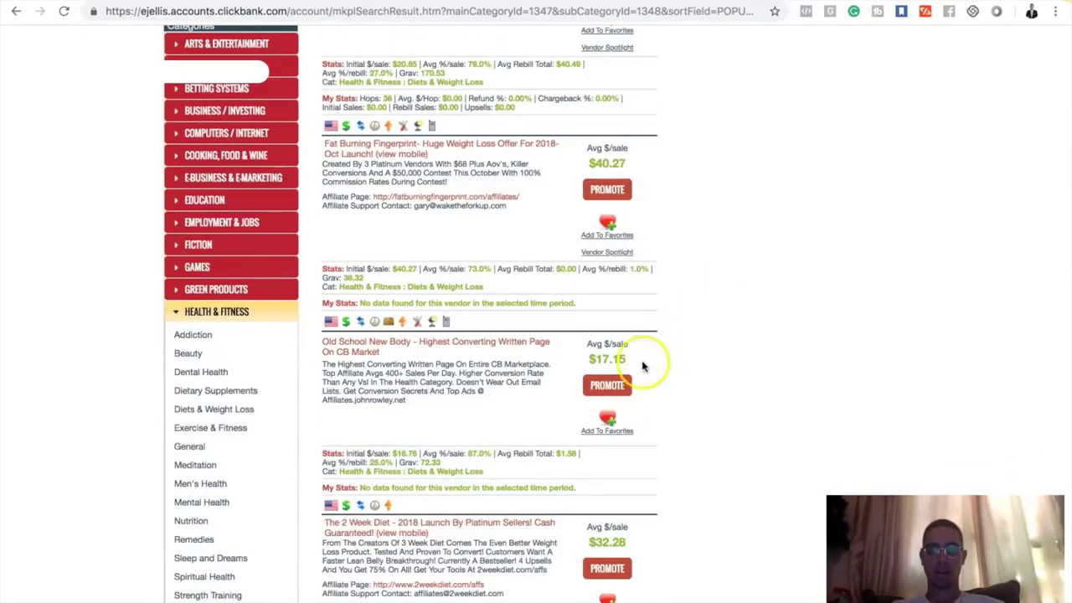
left_click(608, 385)
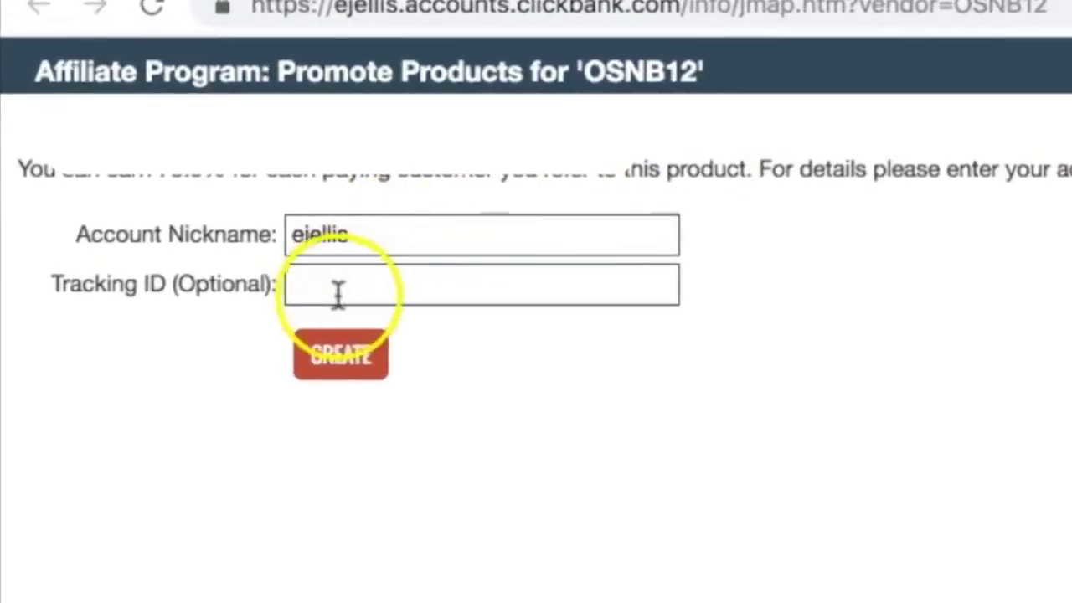
left_click(351, 362)
Select the complete HopLink address generated for the OSNB12 product.
left_click(604, 217)
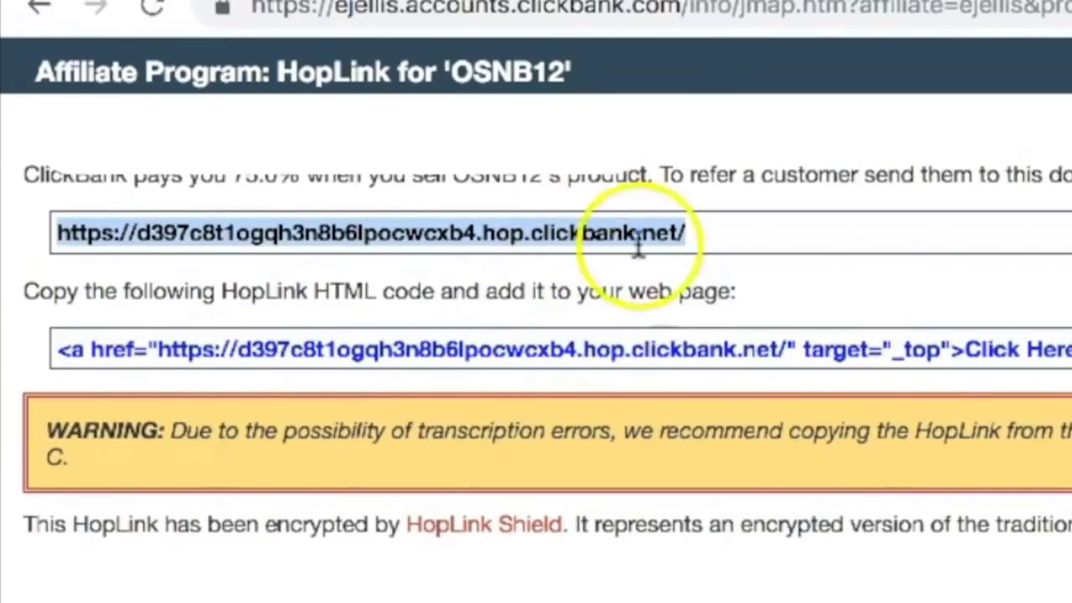
left_click(714, 239)
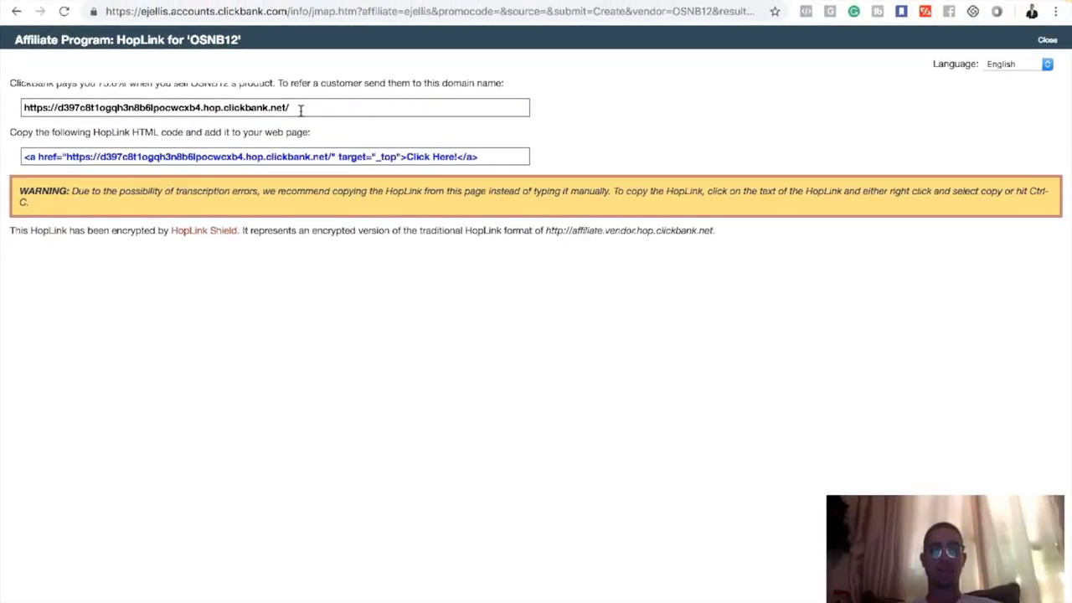
left_click(301, 110)
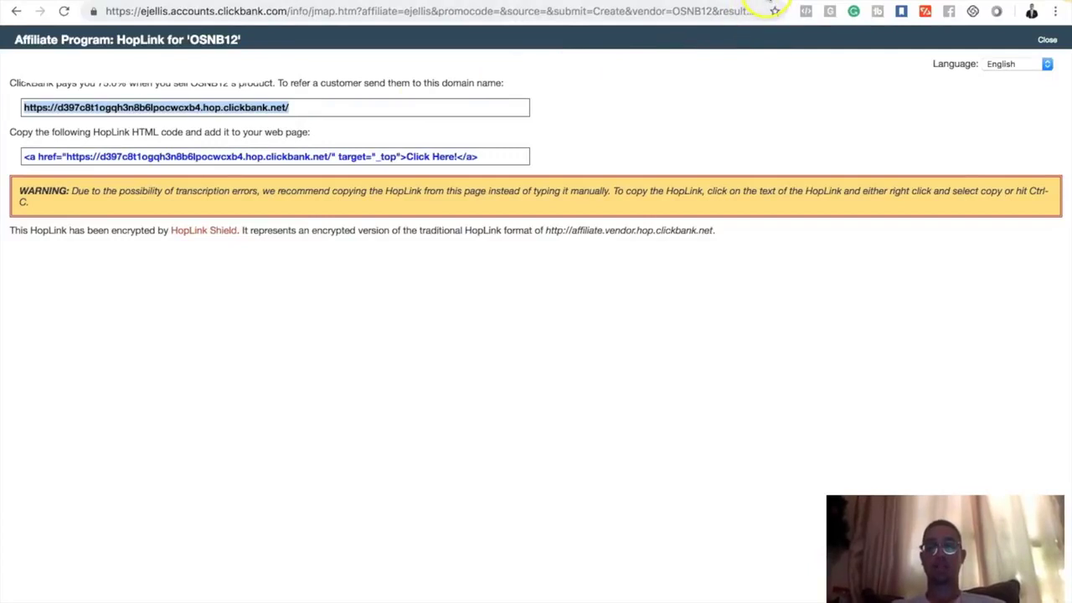
Switch to Google Images and examine the weight loss presell and capture page examples.
key("ctrl+Tab")
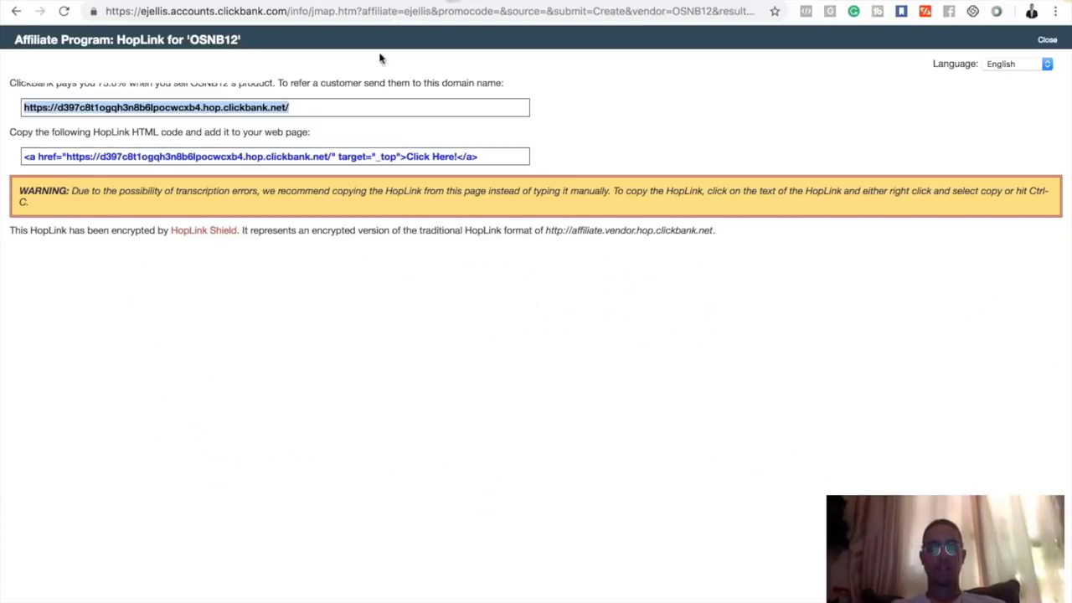
left_click(299, 107)
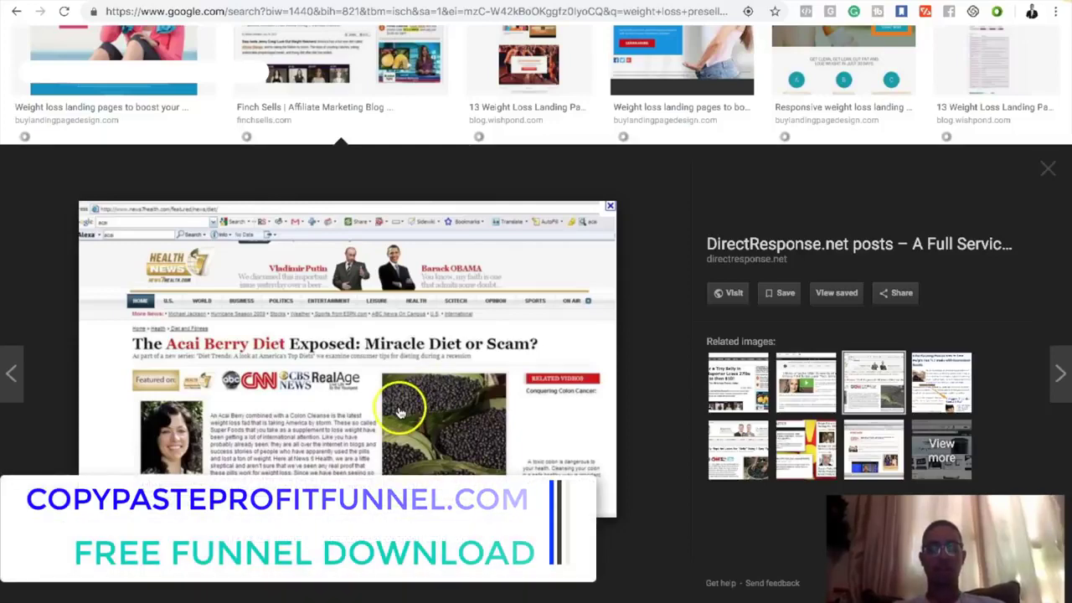
left_click(393, 392)
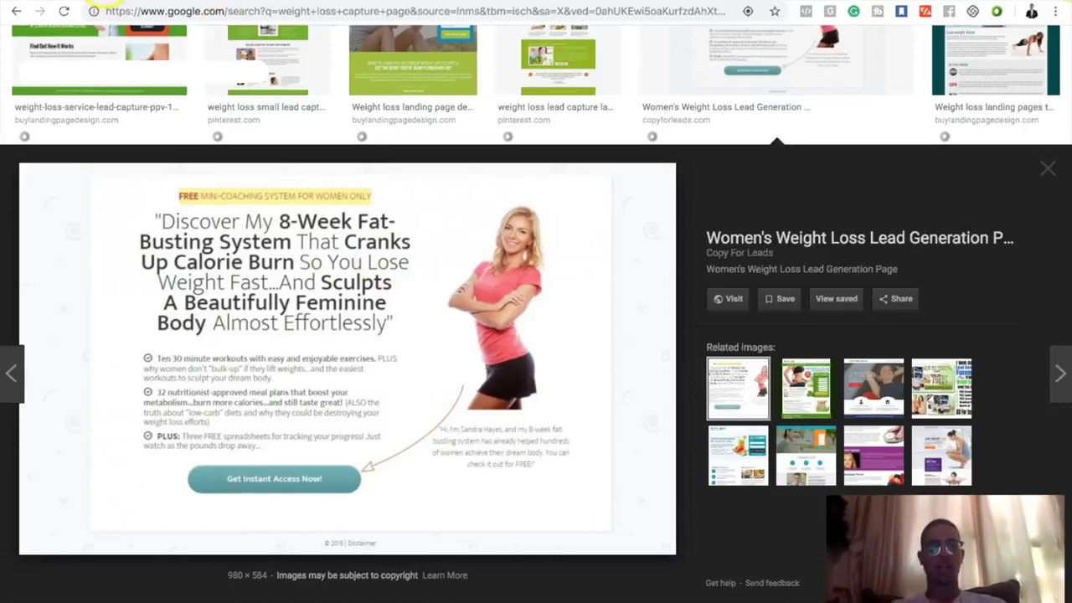
Return to the campaign list in Facebook Ads Manager and dismiss the low battery notification.
key("ctrl+Tab")
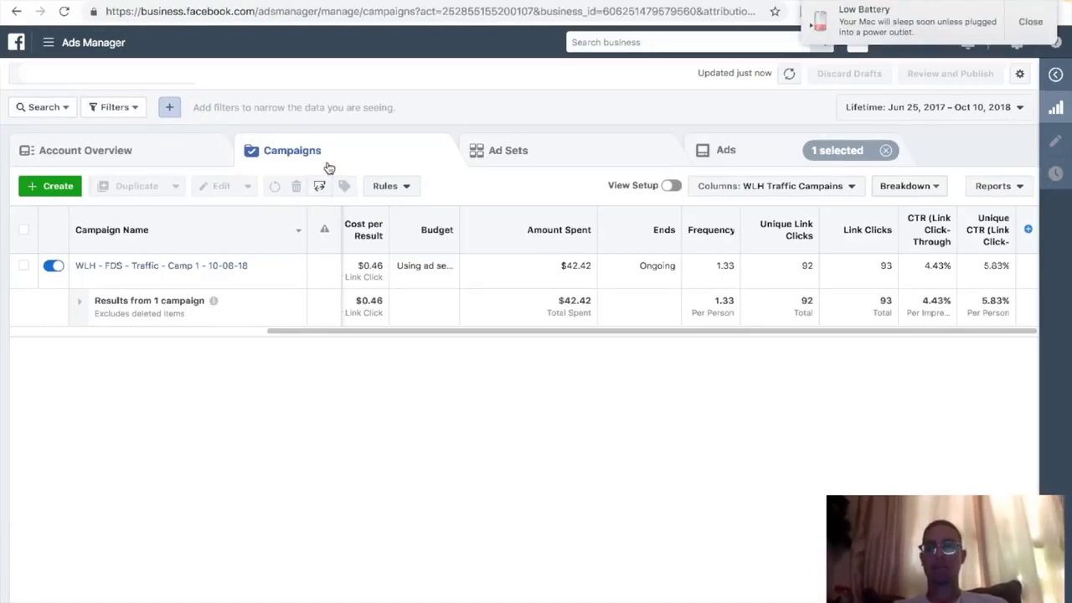
left_click(1032, 22)
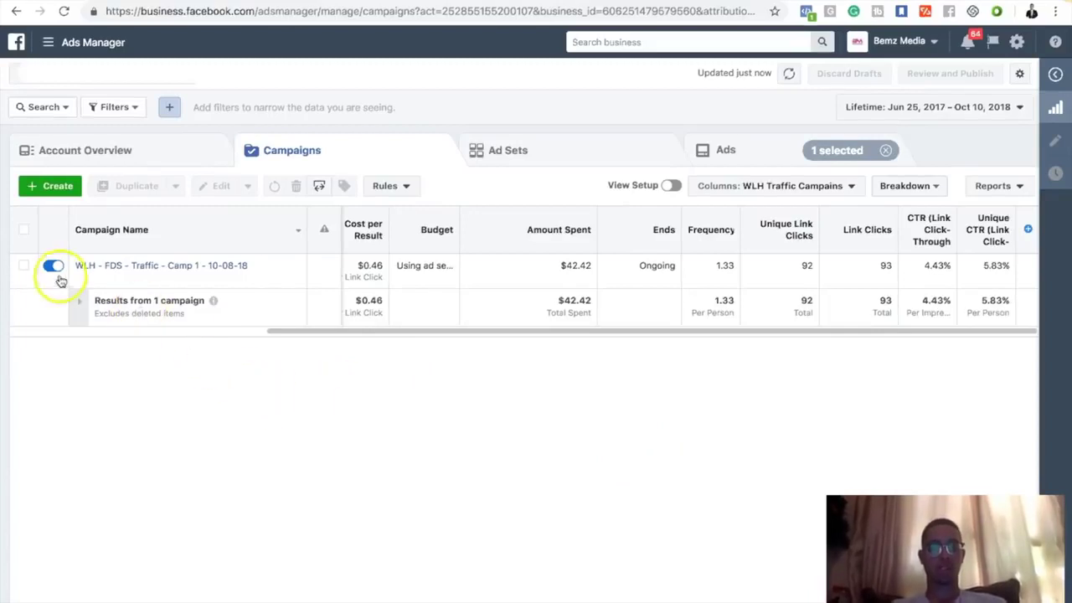
left_click(170, 109)
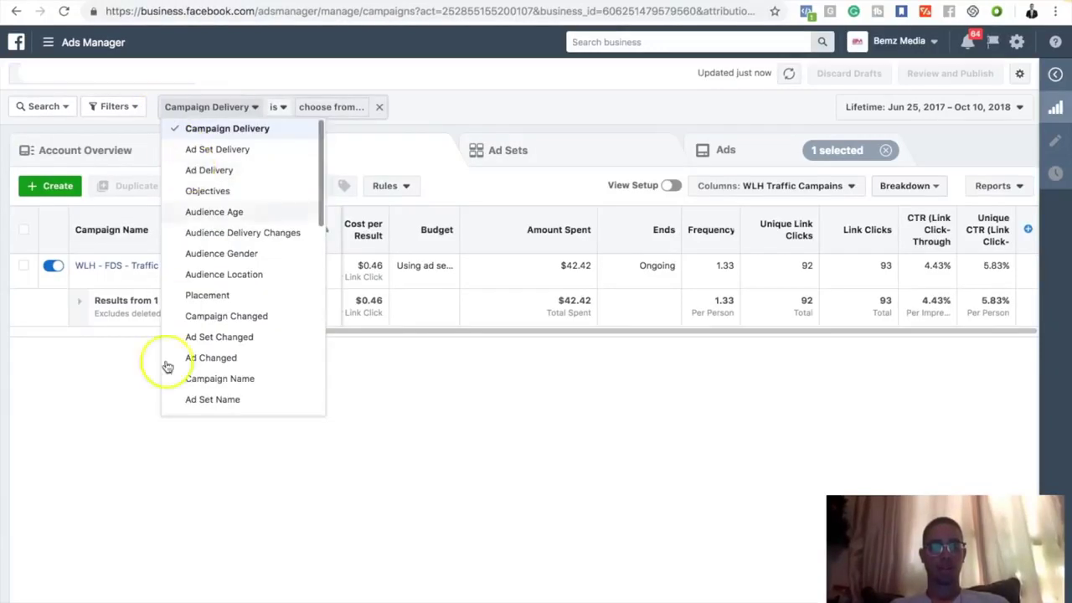
left_click(141, 506)
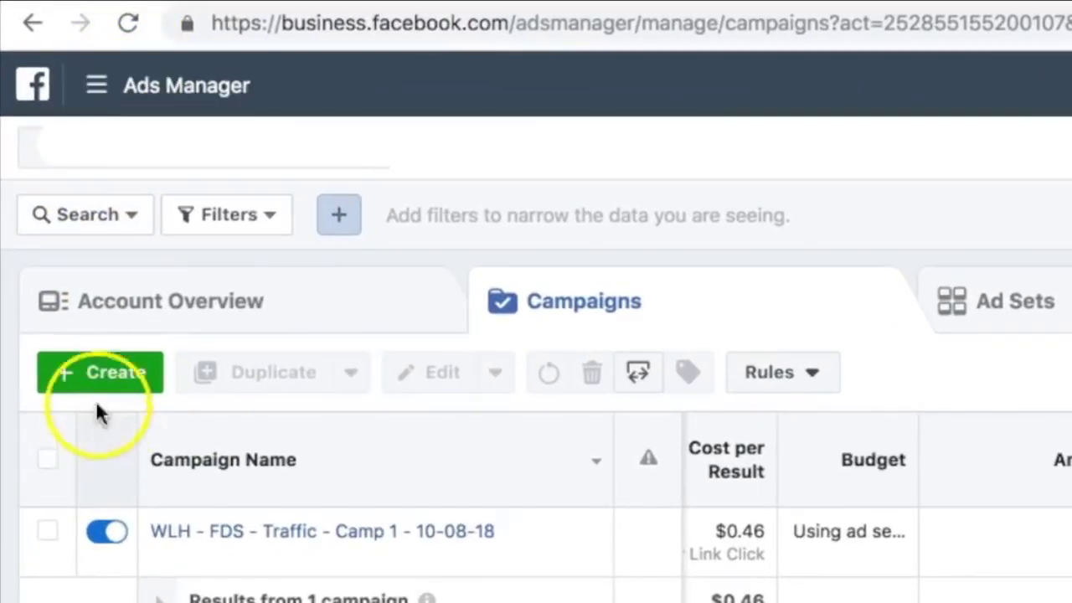
Open the new campaign form, examine the available campaign objectives with Traffic selected, and close the form without saving.
left_click(101, 376)
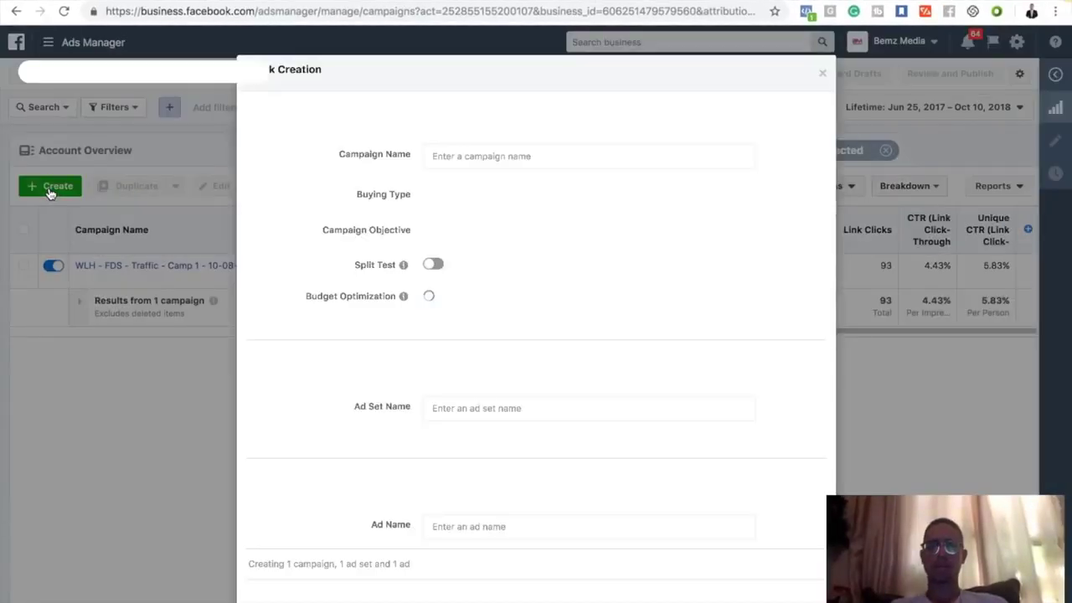
left_click(429, 156)
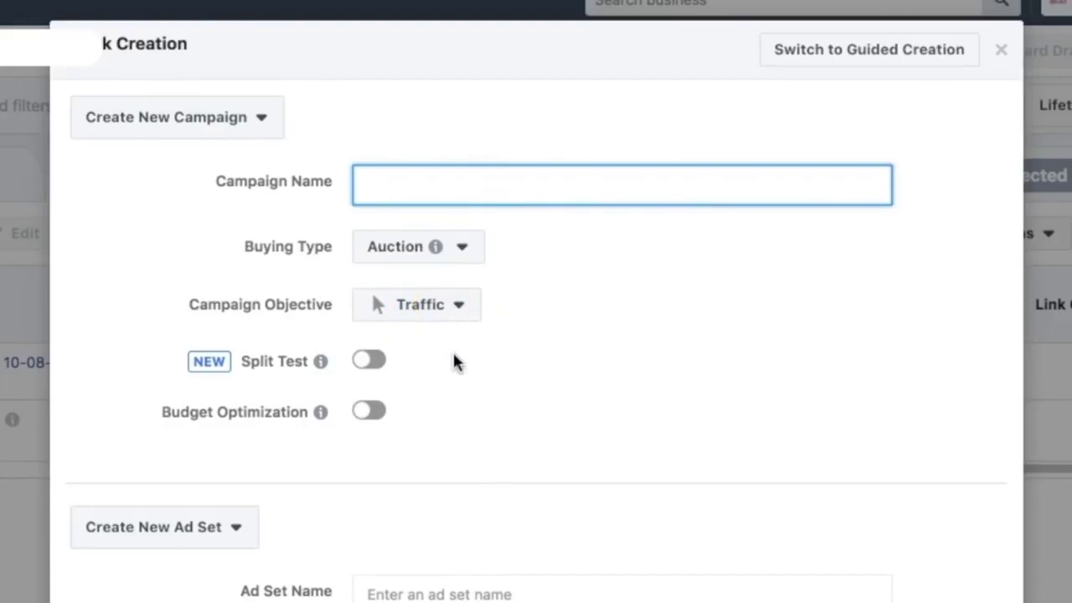
left_click(457, 306)
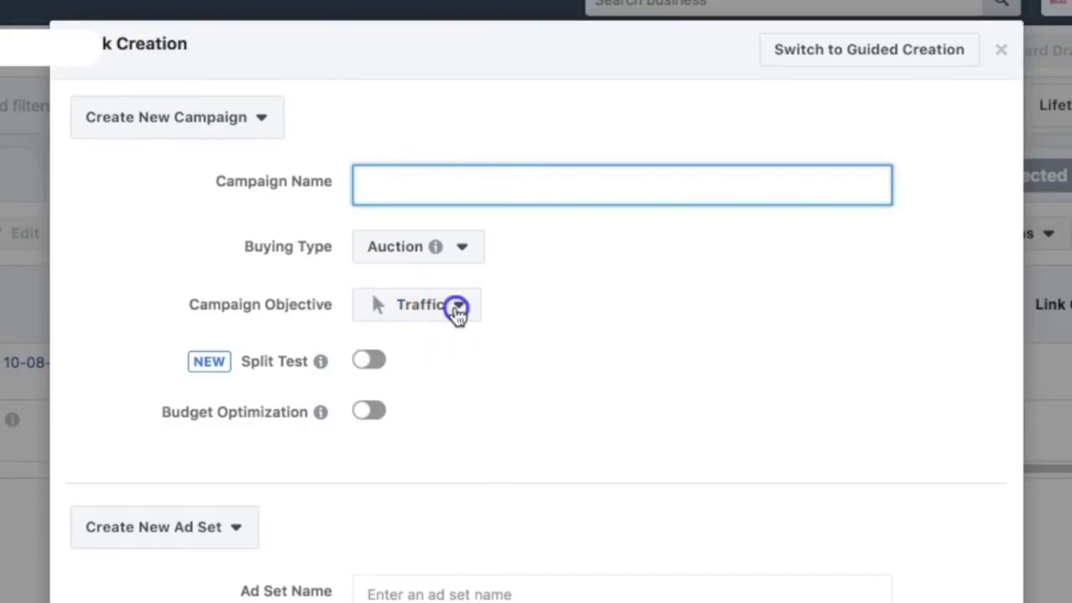
left_click(633, 330)
left_click(459, 306)
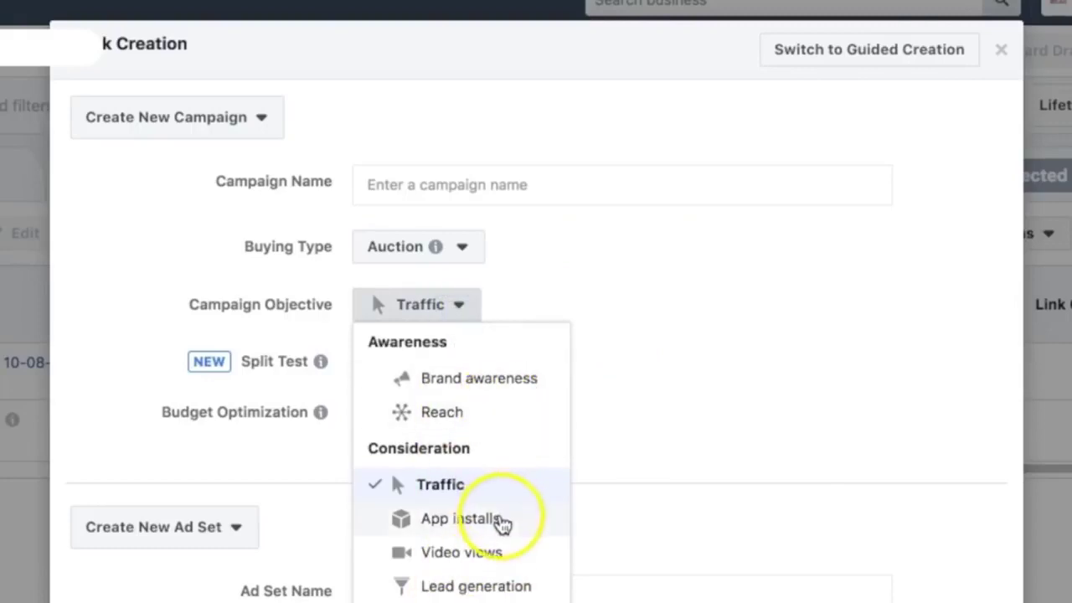
left_click(642, 378)
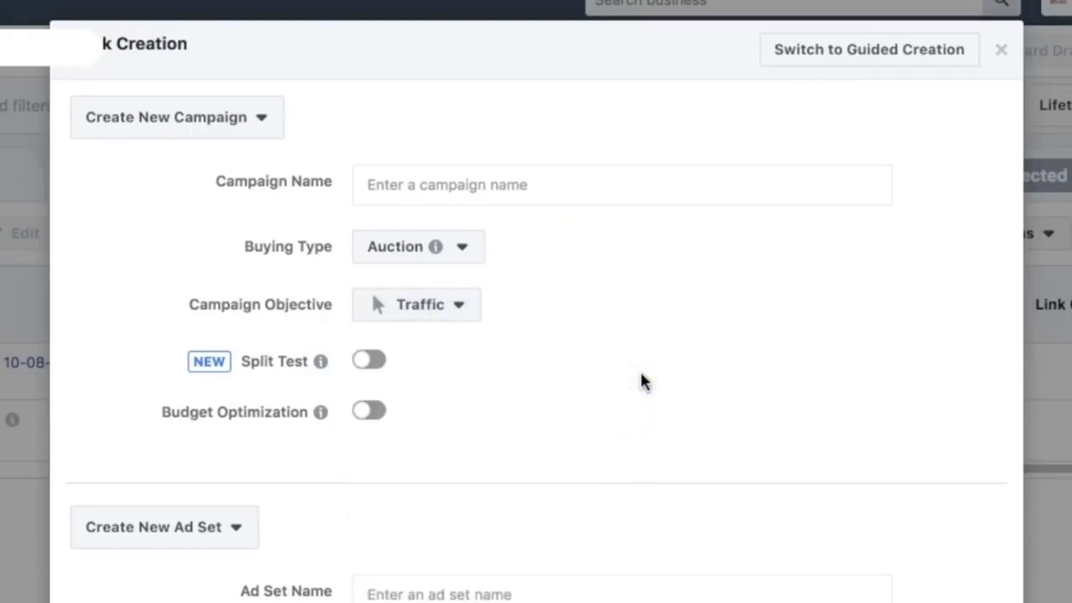
scroll(643, 381, "down", 1)
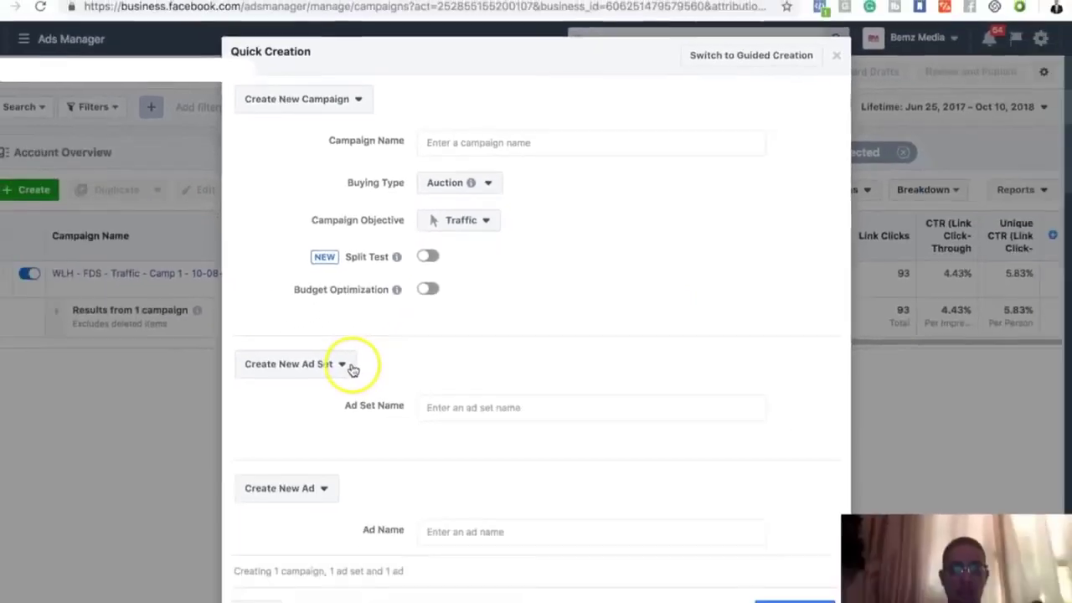
left_click(820, 62)
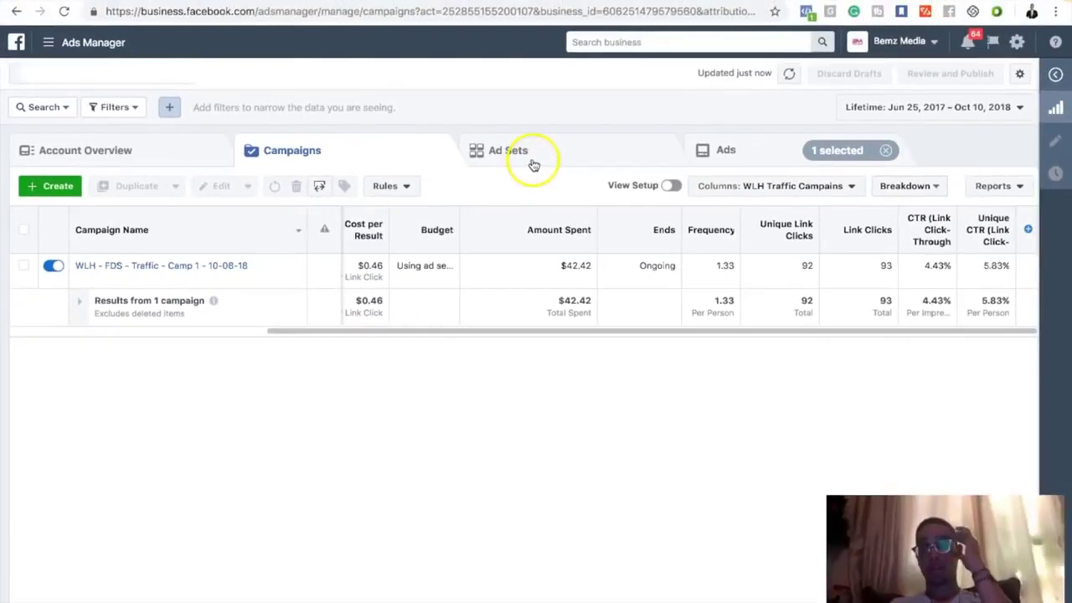
Display the ad sets of the traffic campaign.
left_click(508, 152)
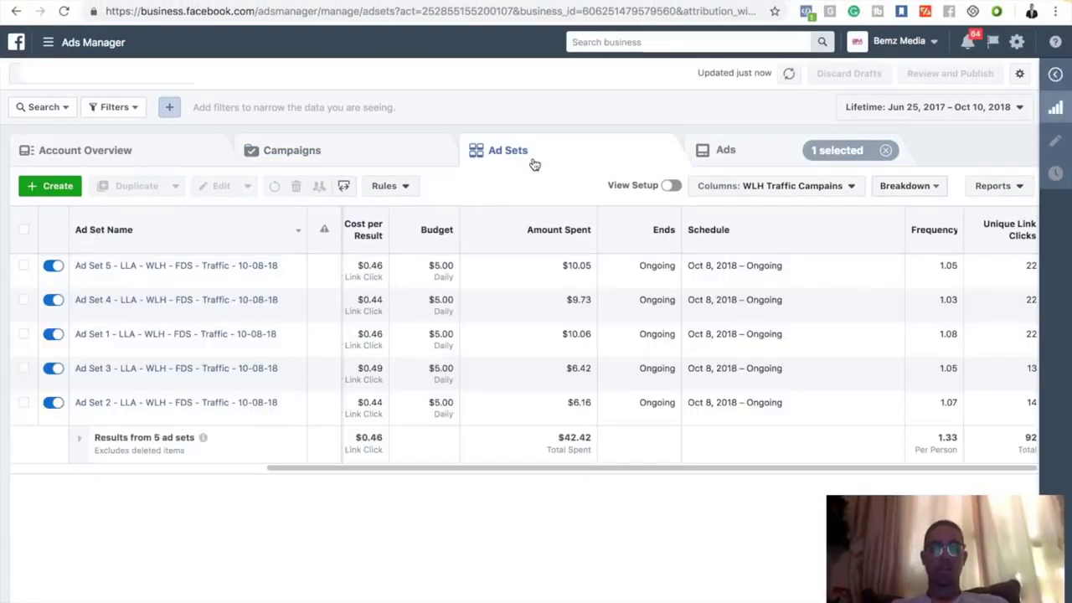
mouse_move(194, 354)
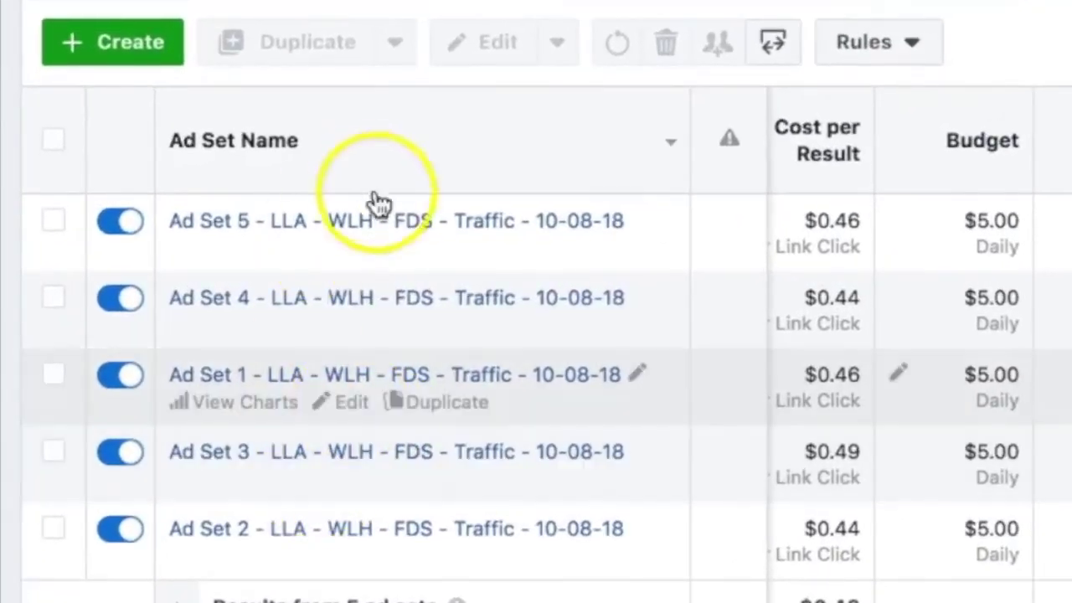
left_click(138, 48)
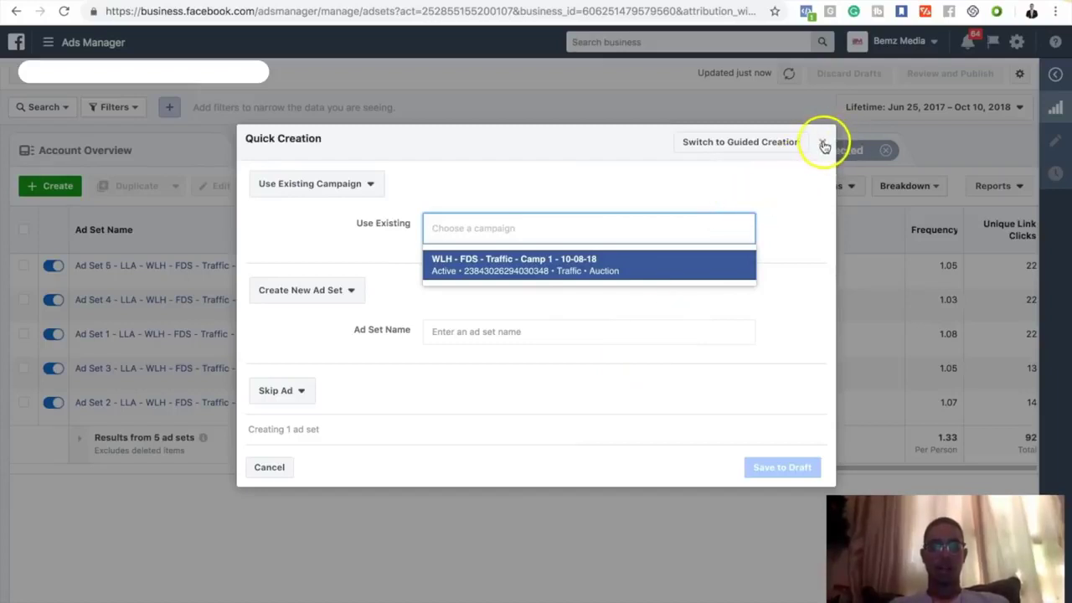
left_click(314, 292)
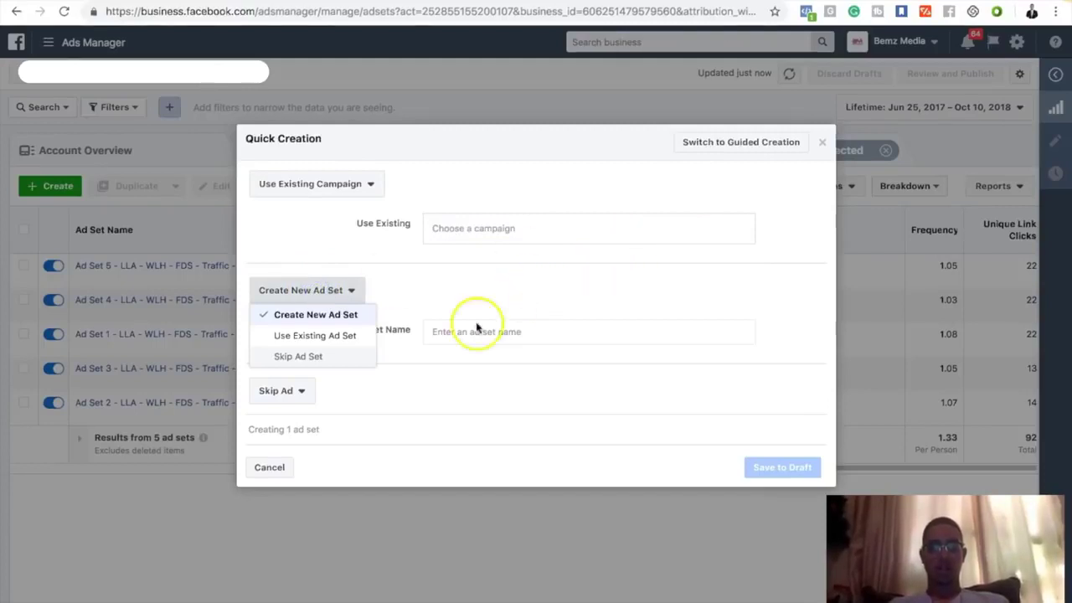
left_click(817, 144)
left_click(821, 146)
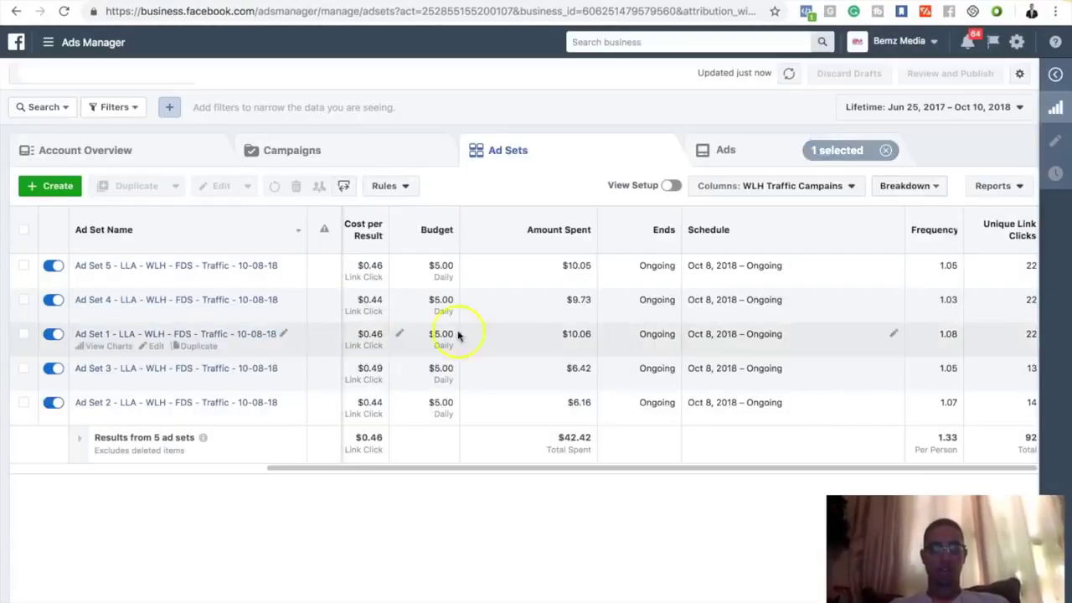
mouse_move(178, 279)
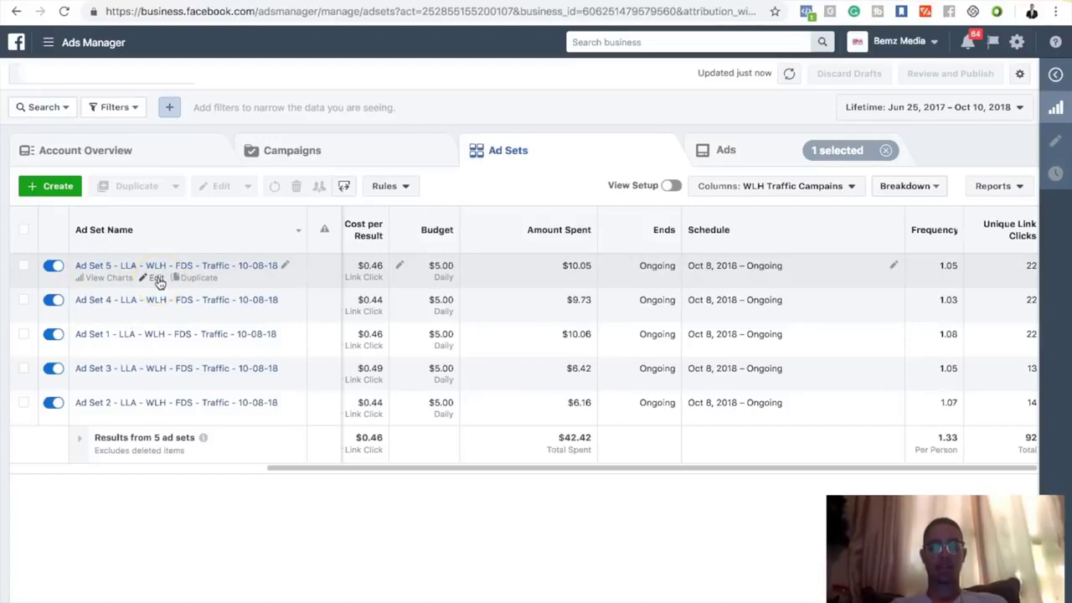
left_click(258, 506)
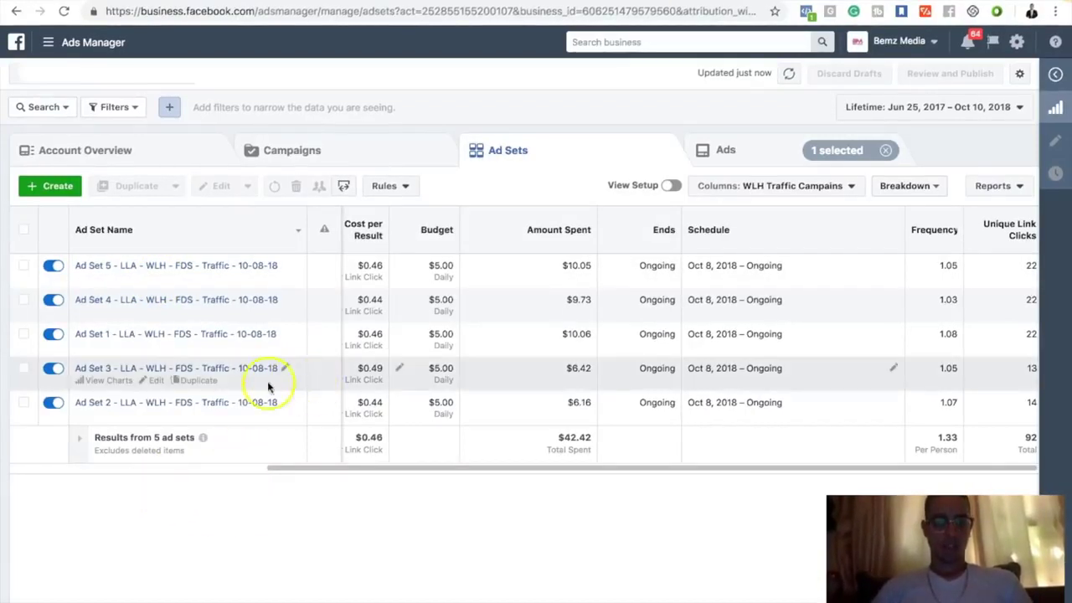
Create a new unnamed ad set draft in the existing campaign "WLH - FDS - Traffic - Camp 1 - 10-08-18", skipping the ad.
left_click(49, 185)
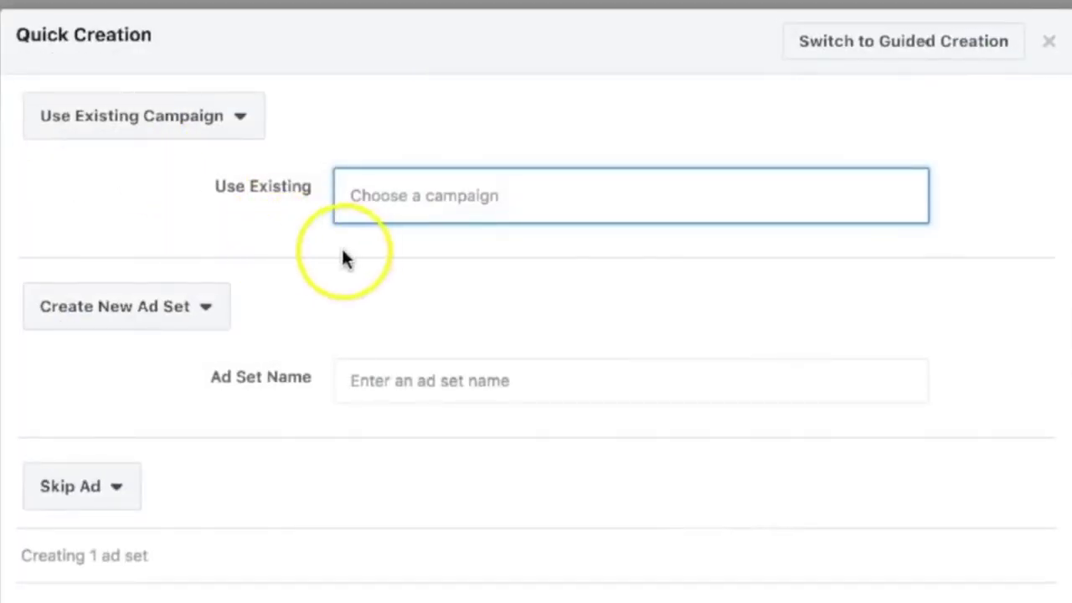
left_click(211, 134)
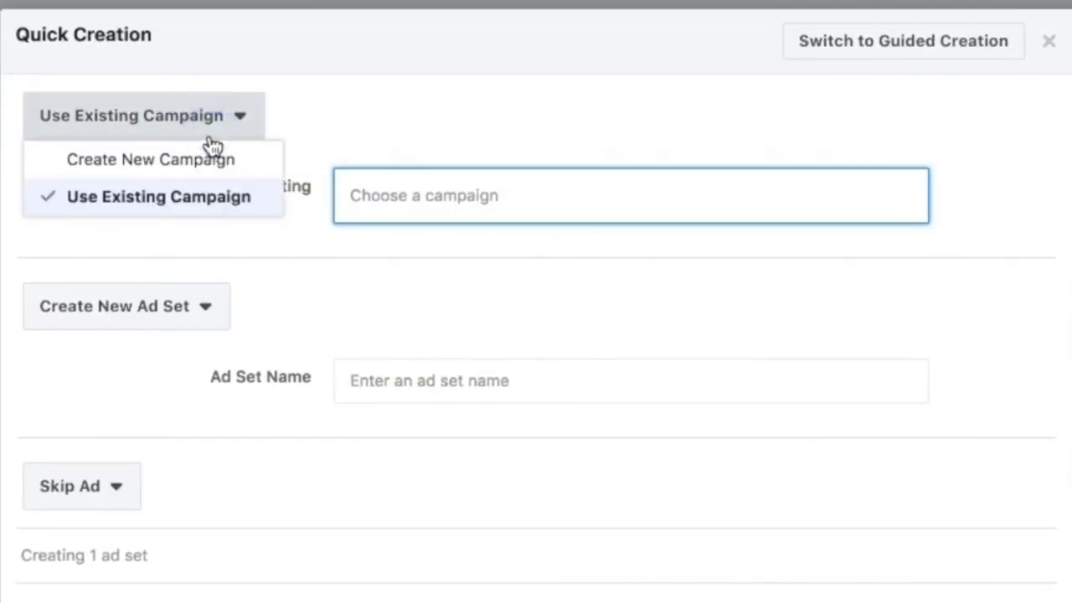
left_click(223, 198)
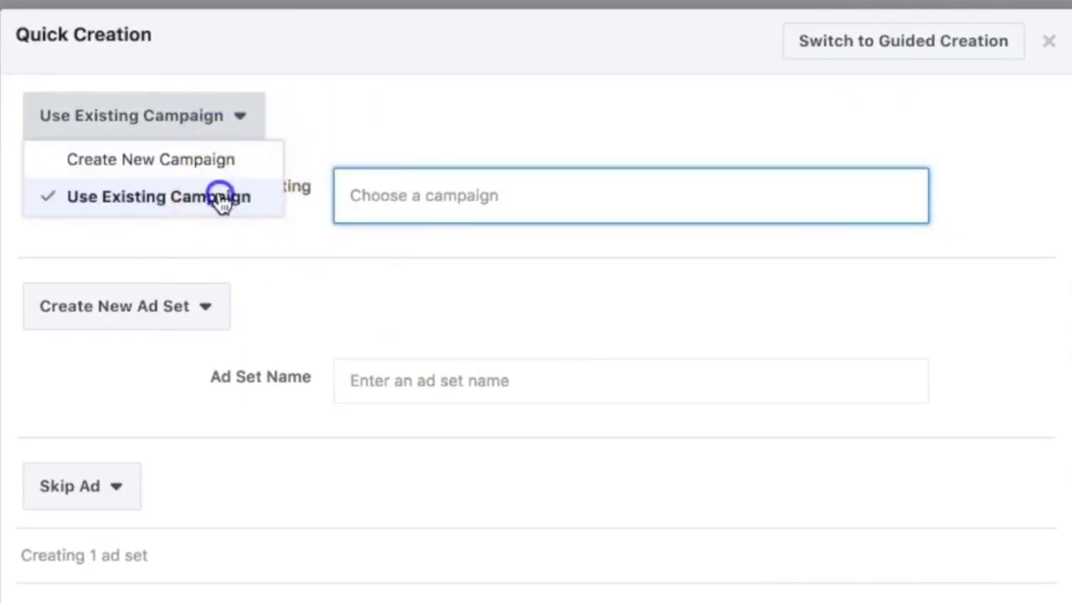
left_click(410, 206)
left_click(454, 269)
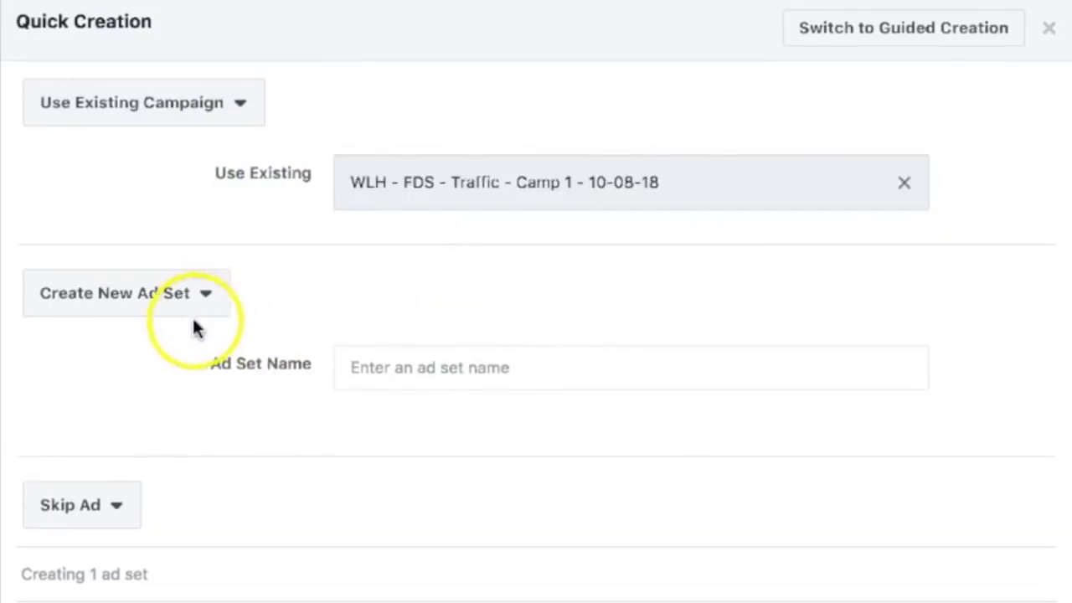
scroll(218, 293, "down", 2)
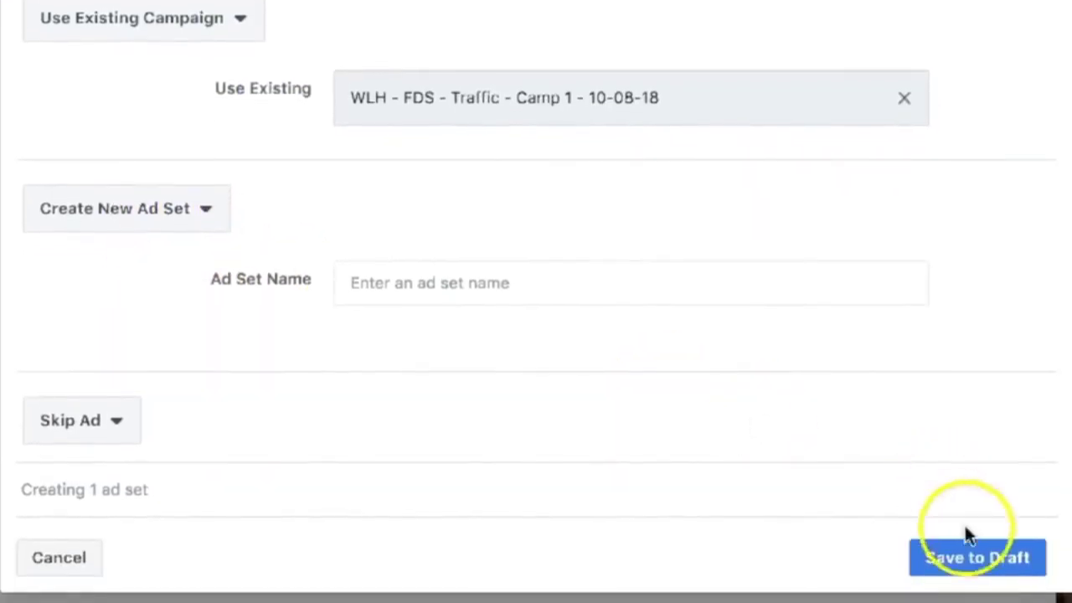
left_click(985, 561)
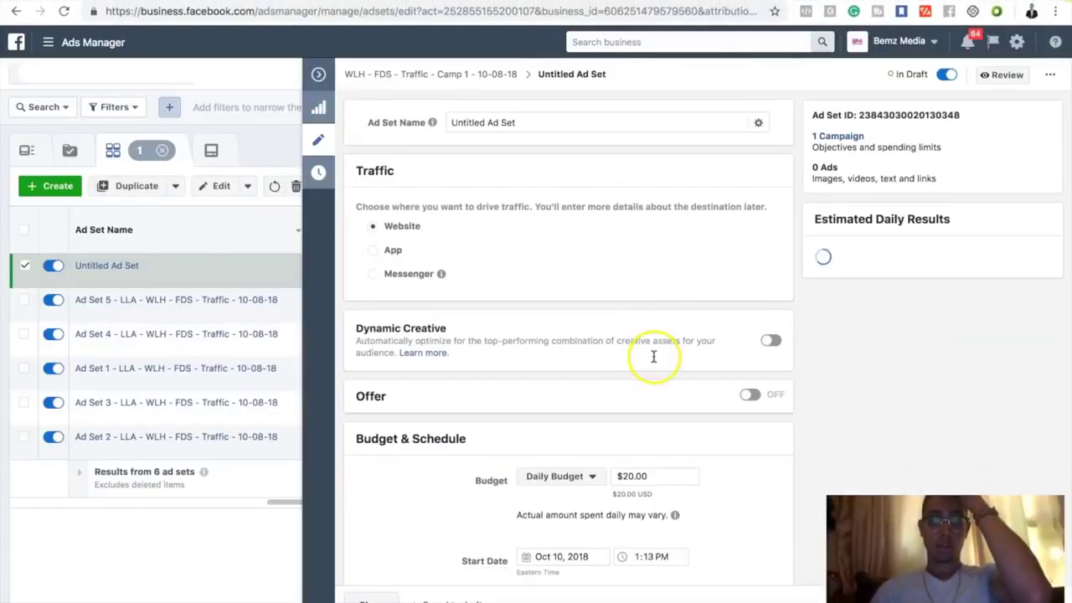
Review the draft ad set's budget, placement and delivery settings, and return to the full ad set list.
scroll(654, 362, "down", 10)
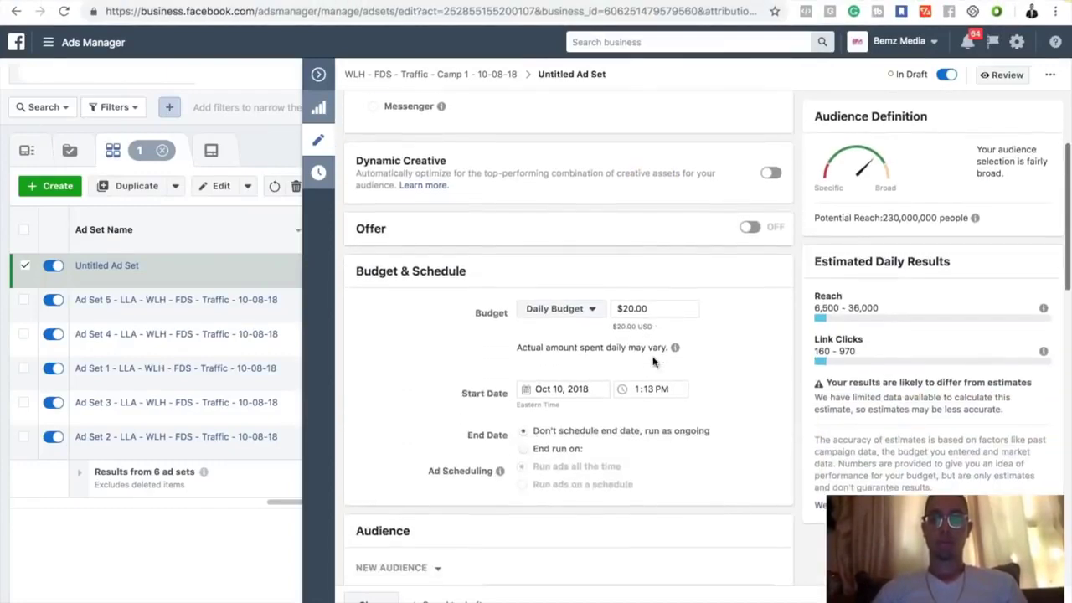
scroll(654, 362, "down", 5)
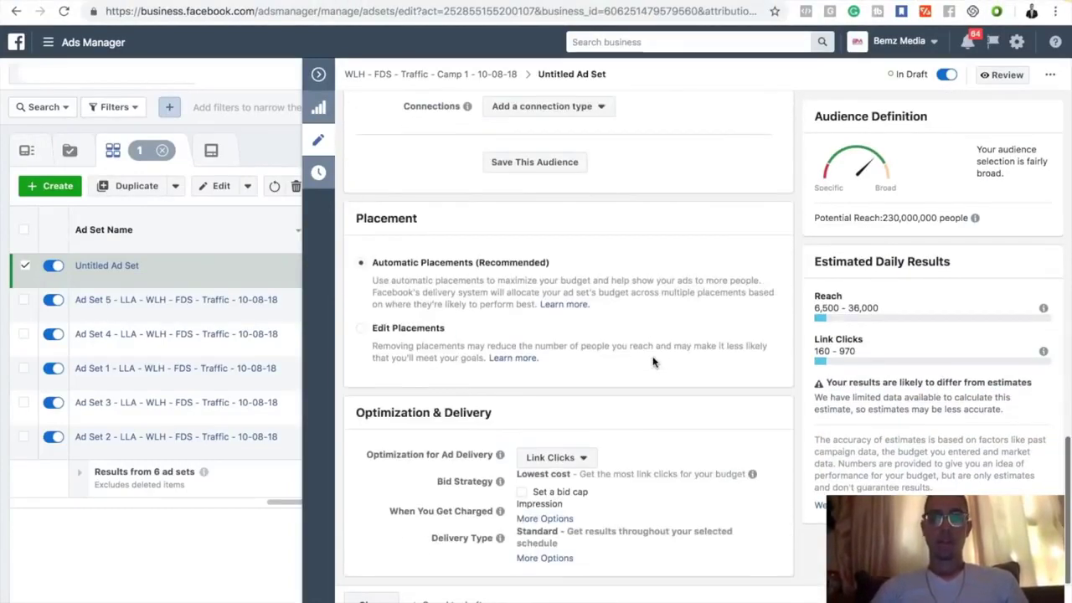
scroll(655, 362, "up", 15)
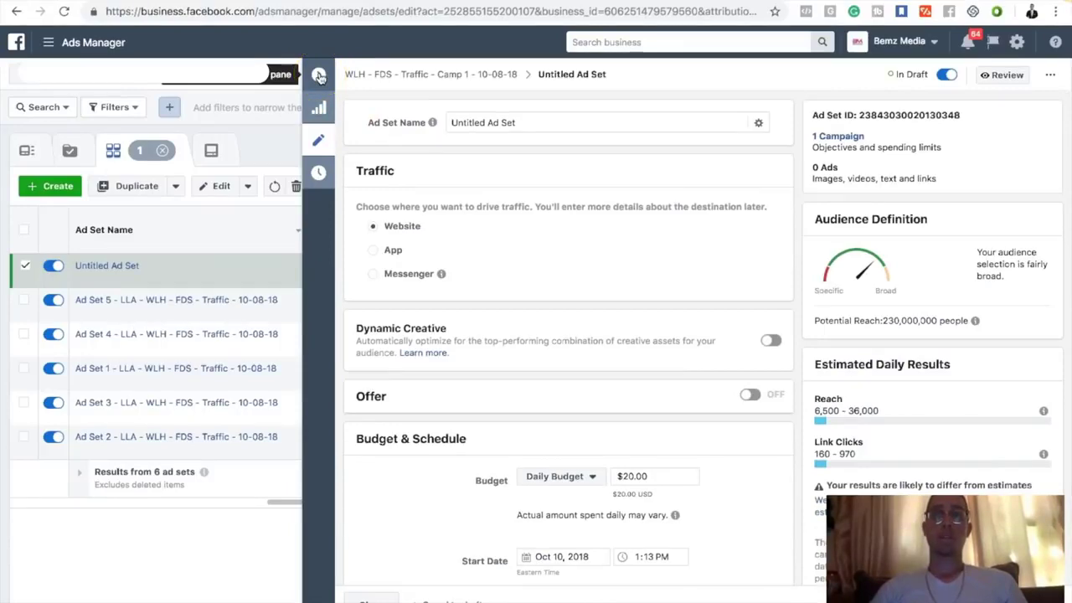
left_click(319, 76)
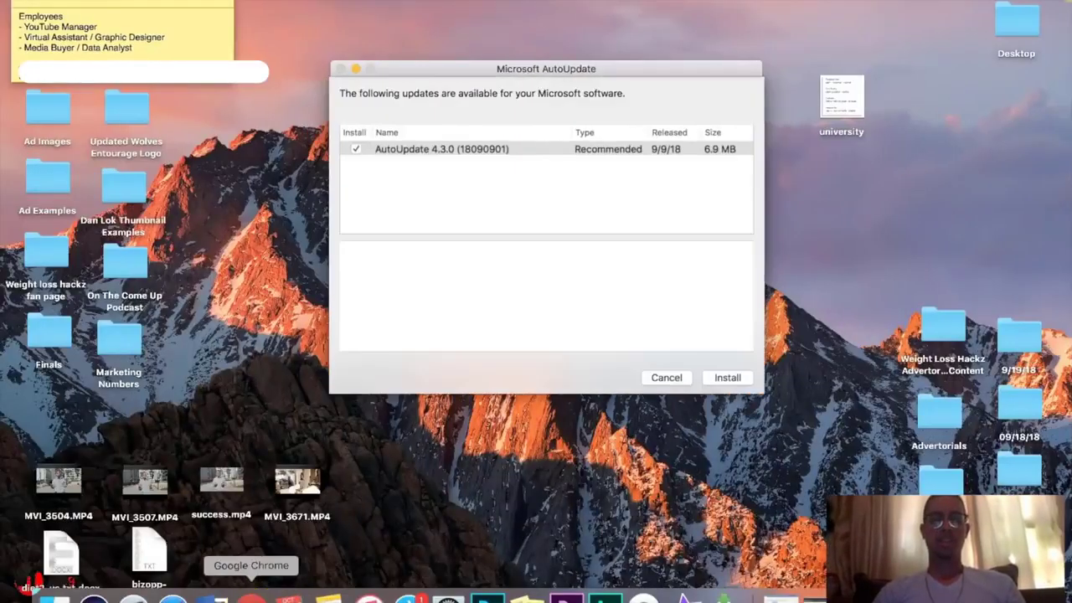
left_click(251, 596)
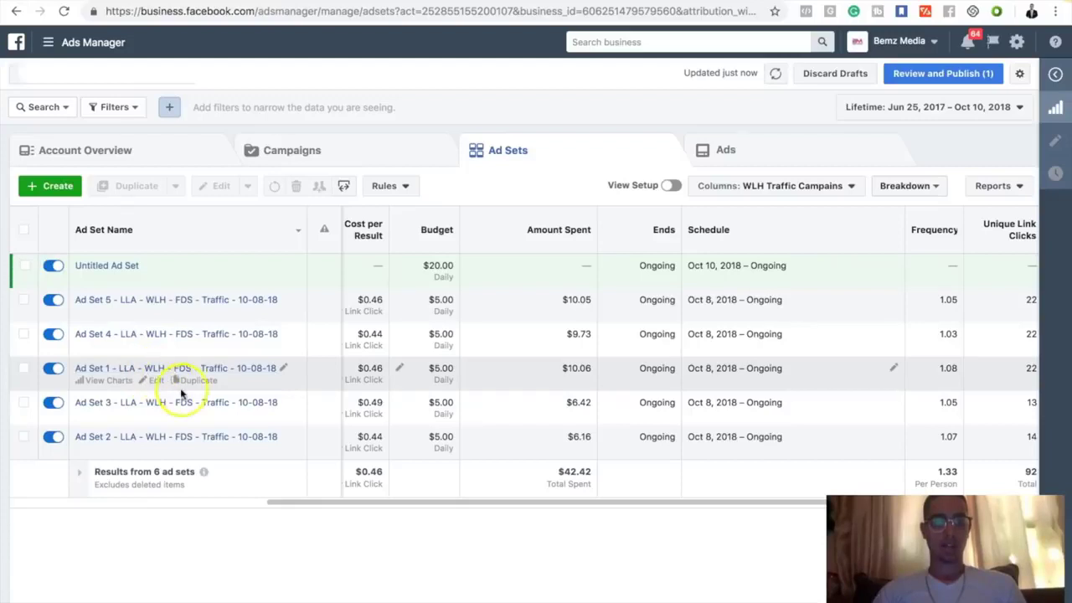
Open Ad Set 1 for editing and examine its daily budget and schedule settings.
left_click(155, 382)
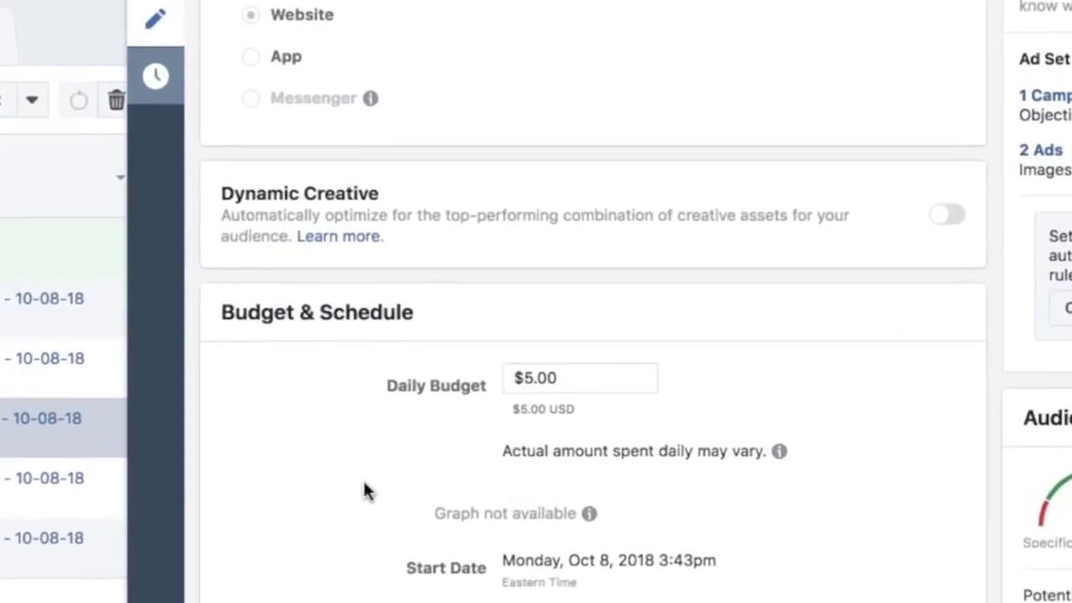
left_click(549, 430)
left_click_drag(569, 379, 479, 371)
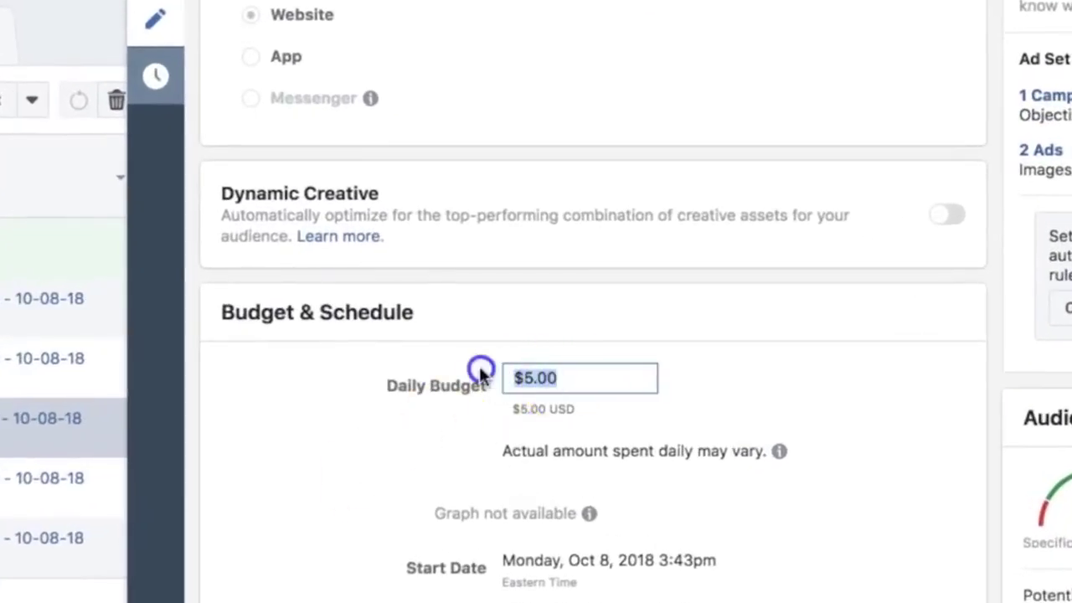
left_click(371, 292)
scroll(382, 438, "down", 3)
scroll(382, 438, "down", 2)
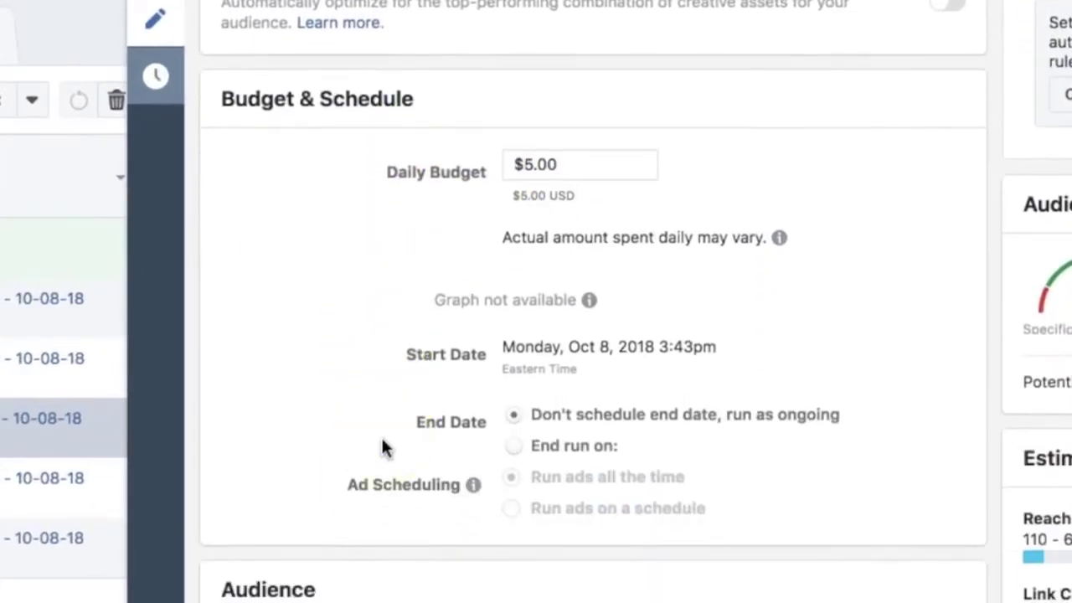
Examine the audience settings of Ad Set 1, including custom audience, locations, age, gender and languages.
scroll(381, 436, "down", 3)
scroll(381, 445, "down", 2)
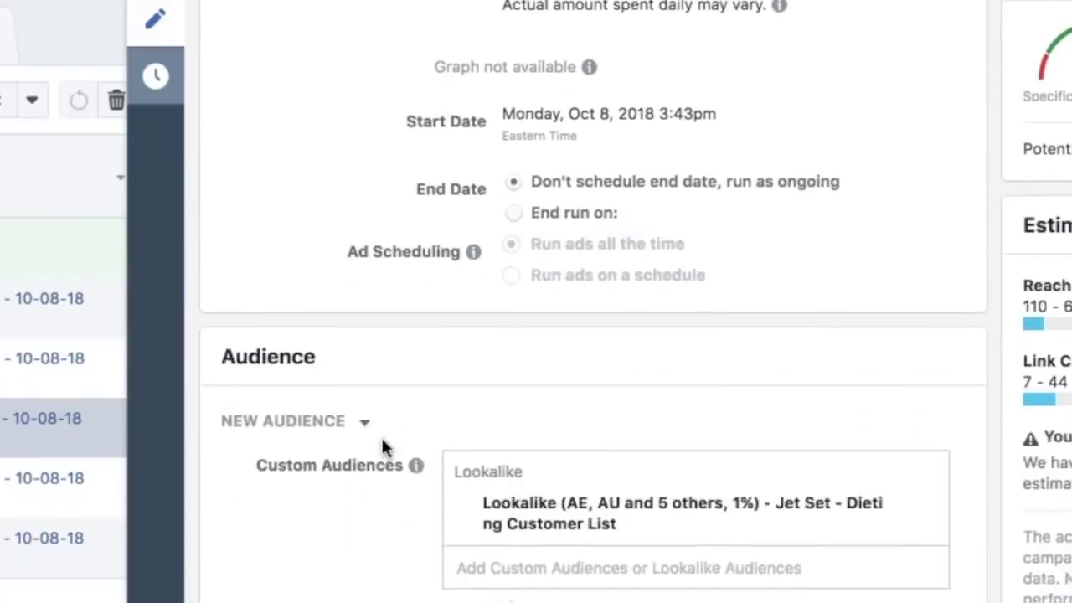
left_click(251, 281)
left_click(449, 457)
scroll(356, 459, "down", 3)
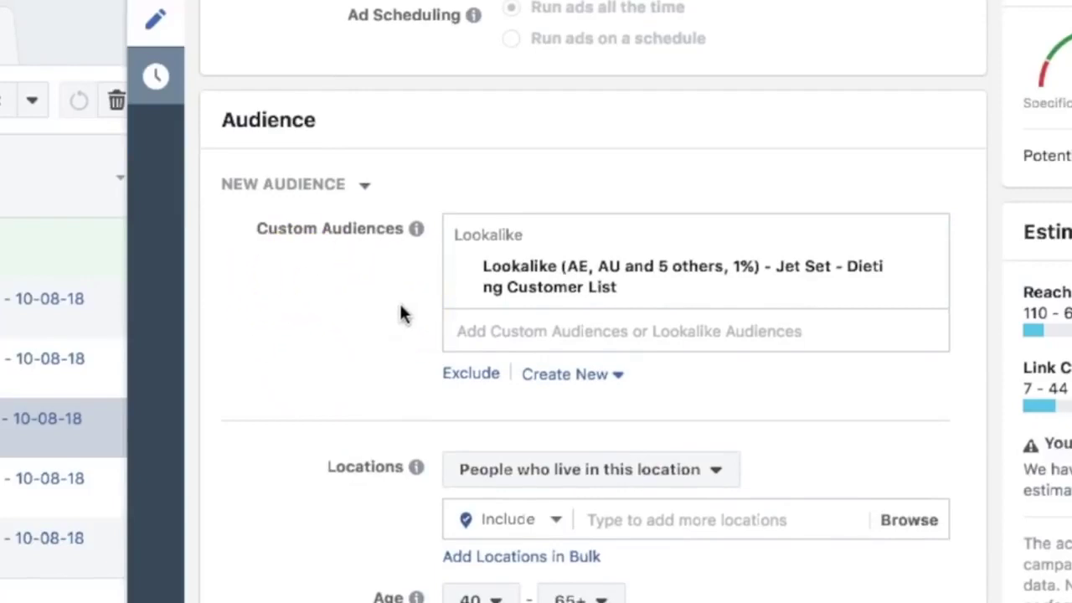
scroll(400, 313, "down", 1)
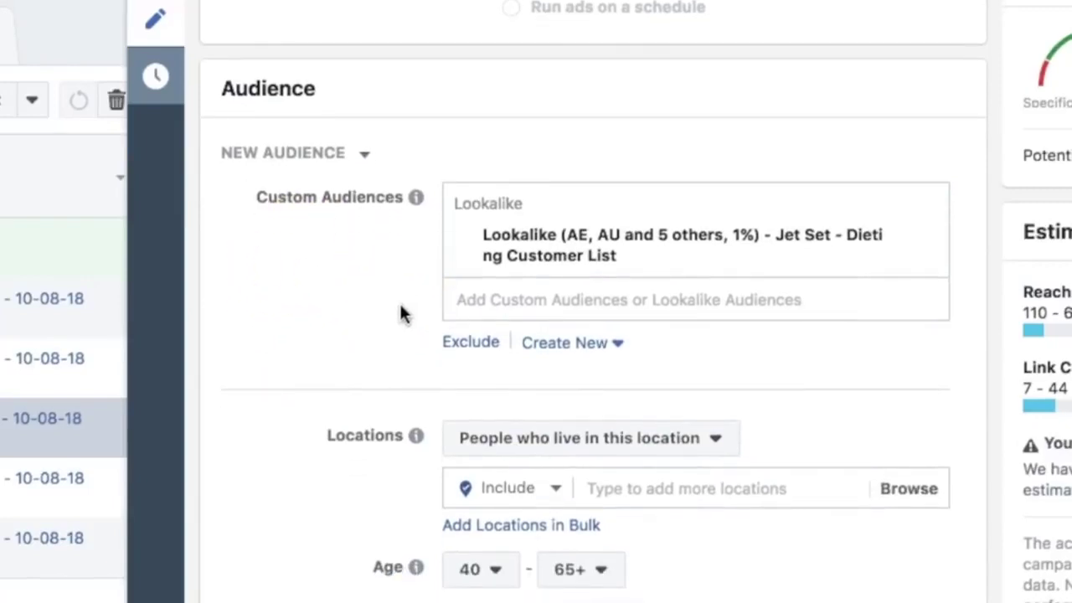
scroll(400, 314, "down", 1)
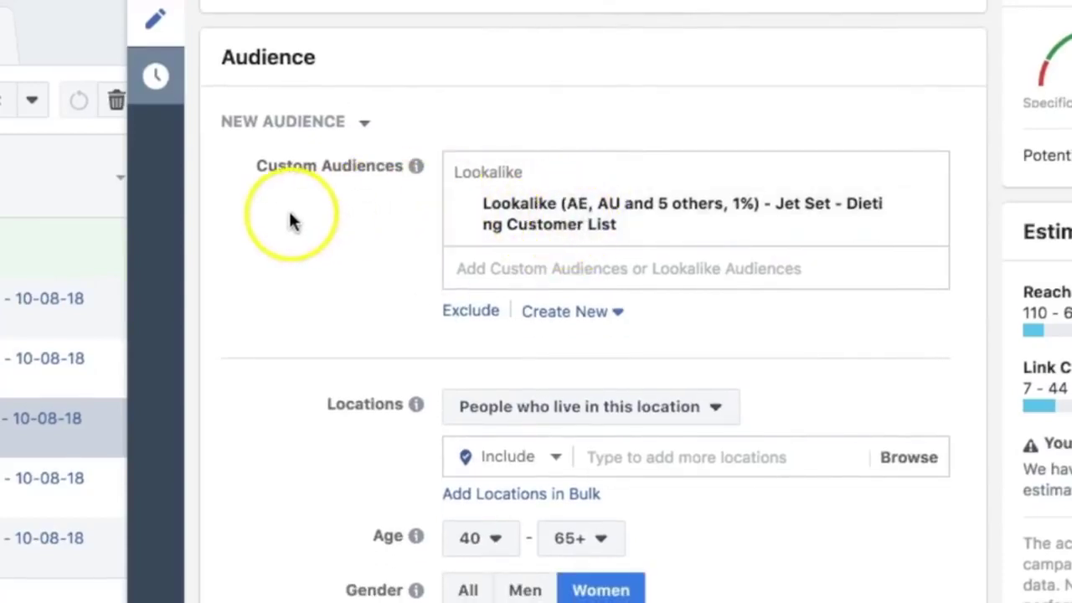
scroll(291, 216, "down", 3)
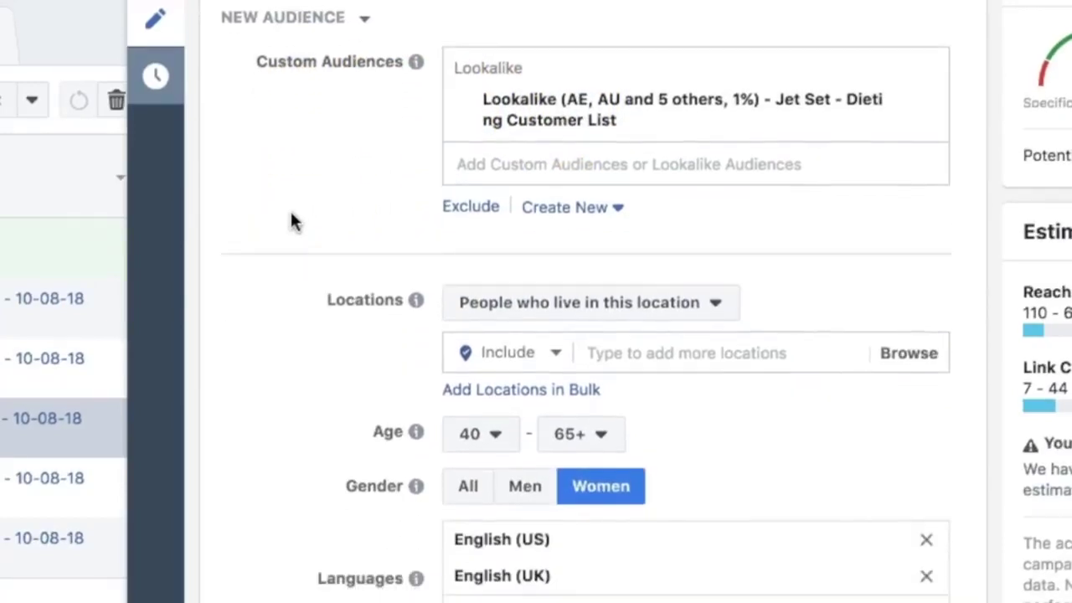
scroll(292, 216, "down", 1)
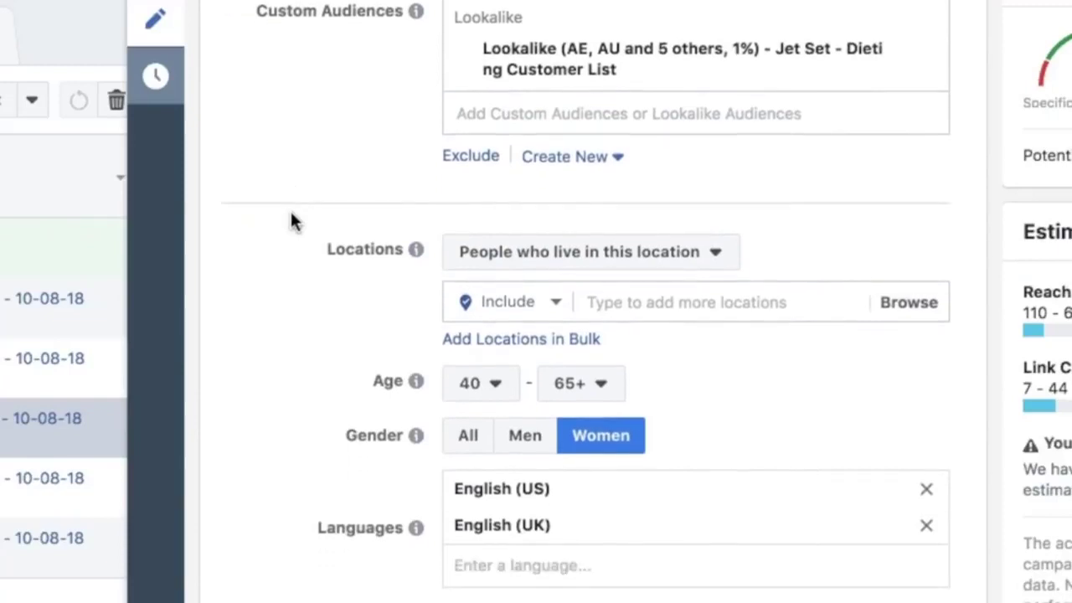
scroll(291, 215, "up", 1)
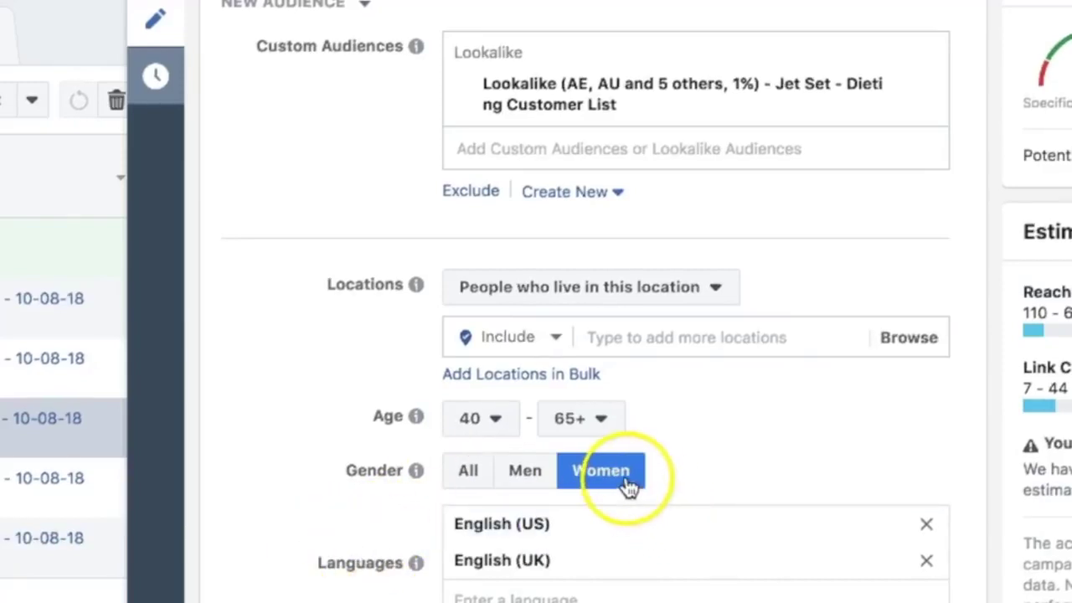
Examine the detailed targeting exclusions, interest expansion and connection settings of Ad Set 1.
scroll(334, 521, "down", 3)
scroll(333, 521, "down", 9)
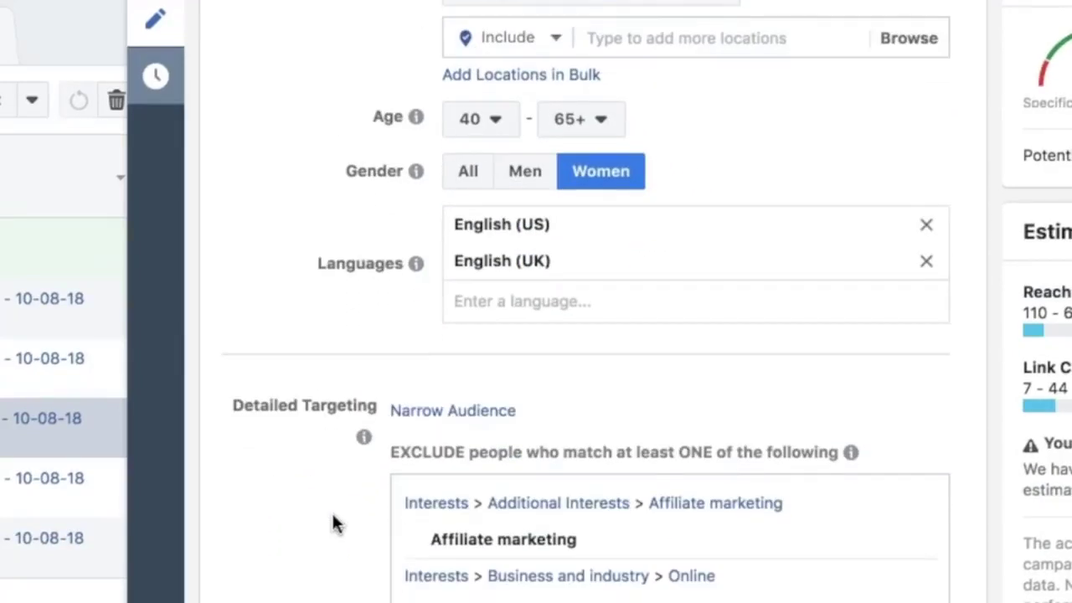
scroll(334, 519, "down", 3)
scroll(333, 586, "up", 3)
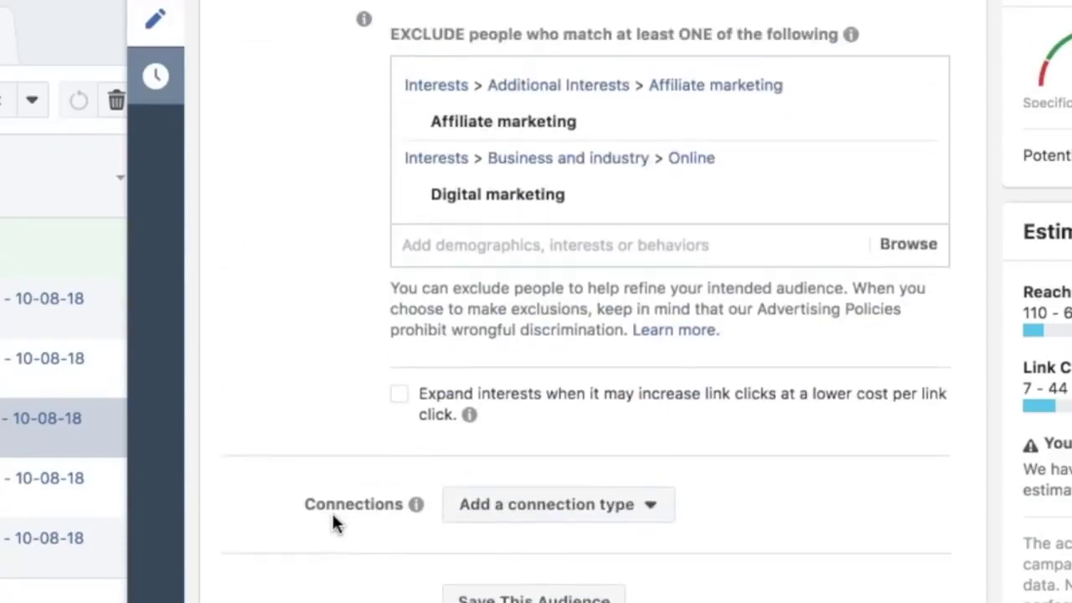
mouse_move(515, 163)
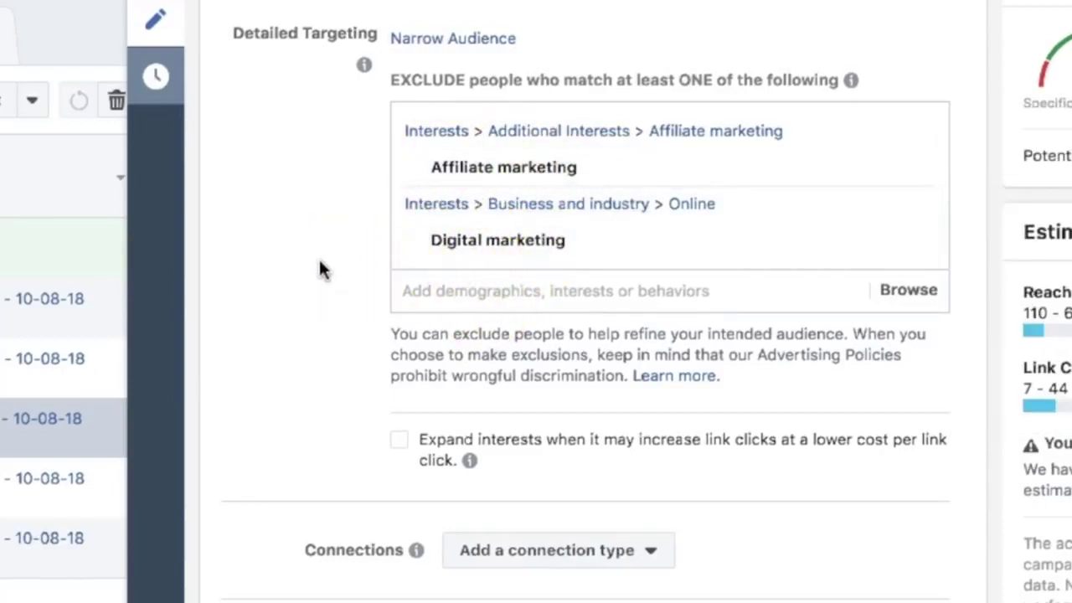
scroll(320, 262, "down", 5)
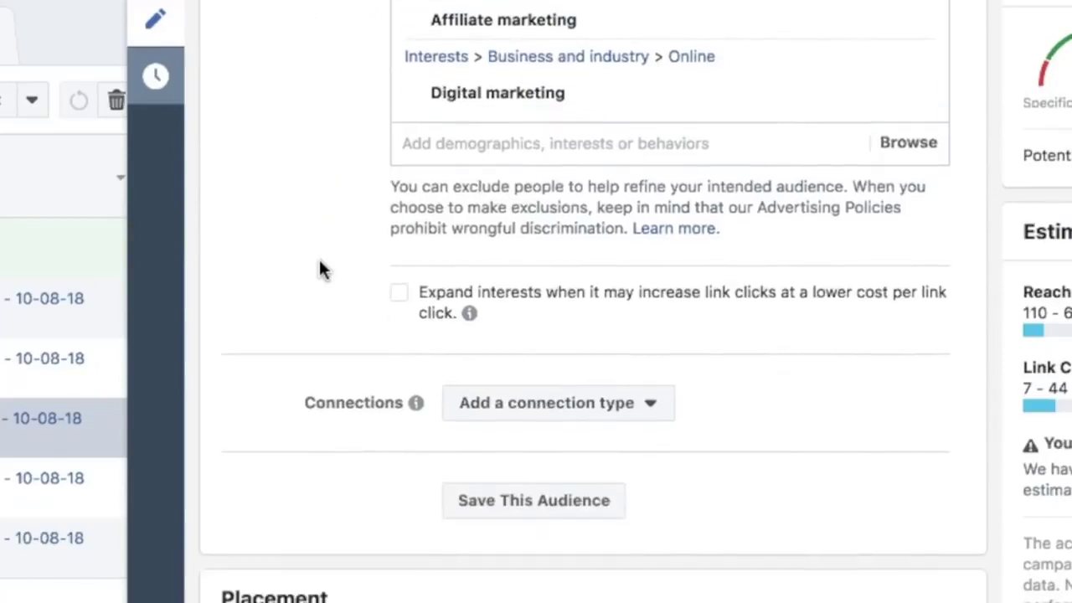
Examine Ad Set 1's placements by platform, and show more options for when charges apply under Optimization & Delivery.
scroll(319, 257, "down", 2)
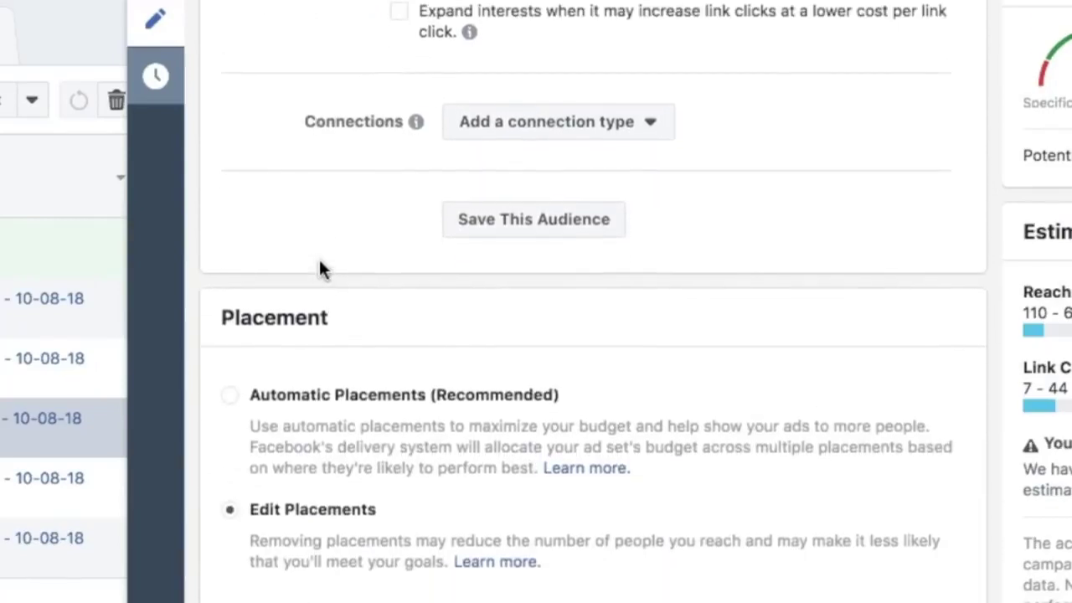
scroll(319, 259, "down", 6)
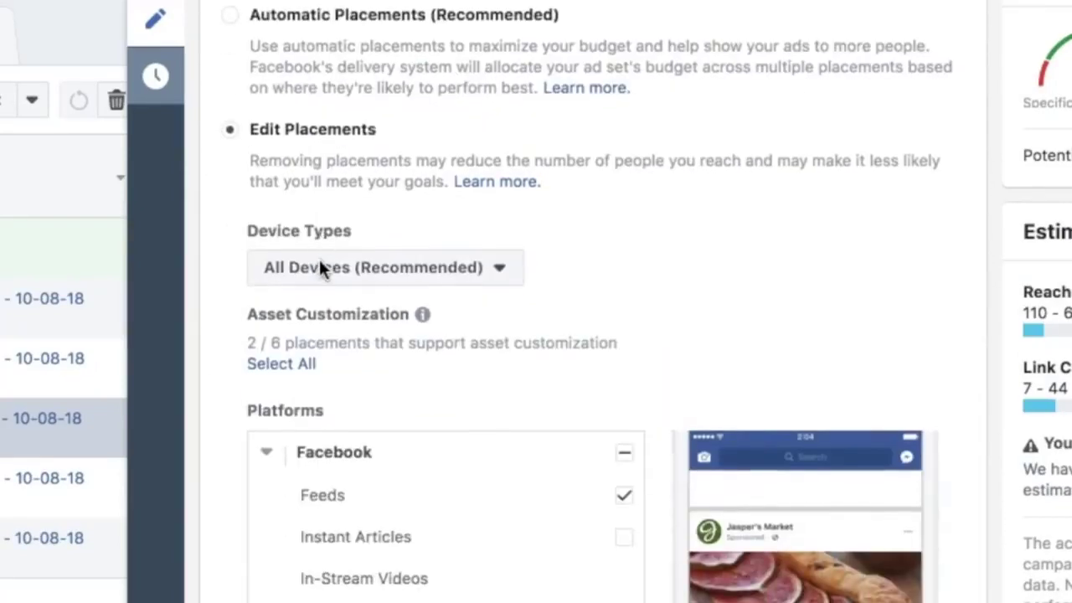
scroll(319, 259, "down", 1)
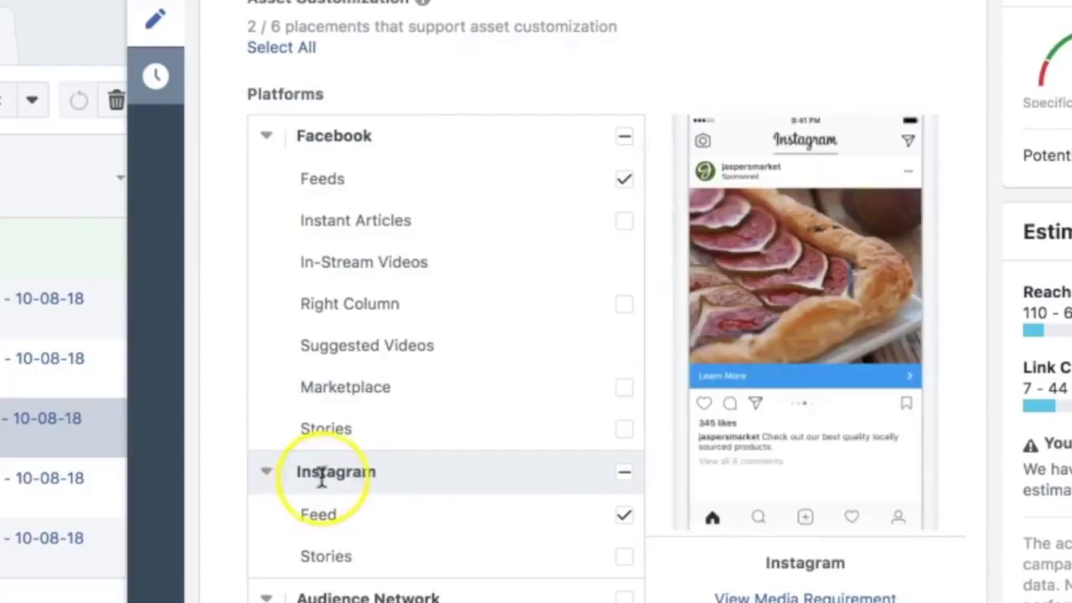
scroll(608, 494, "down", 7)
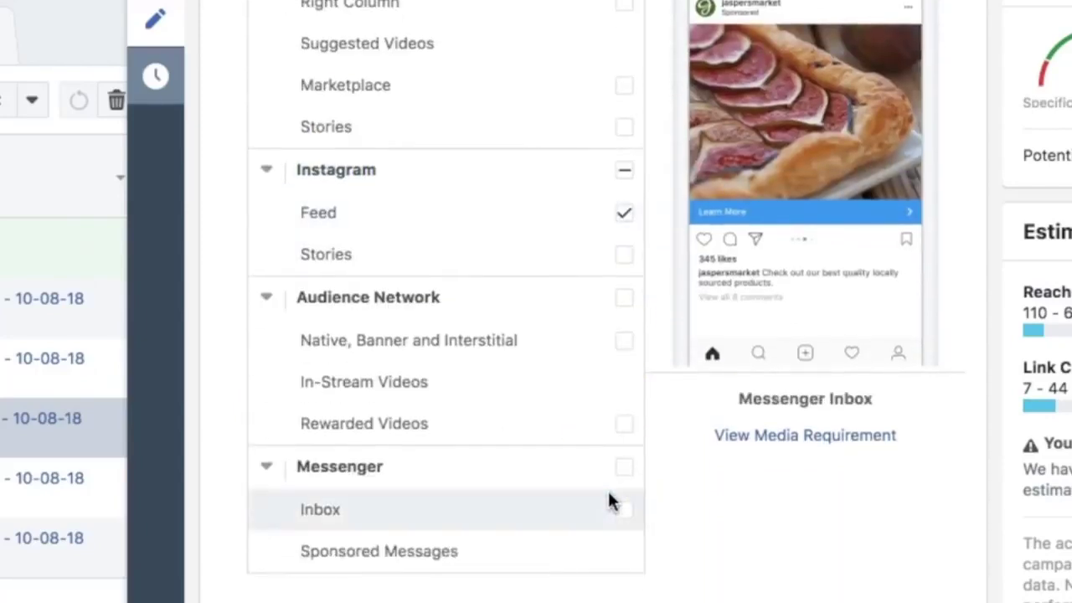
scroll(607, 494, "down", 3)
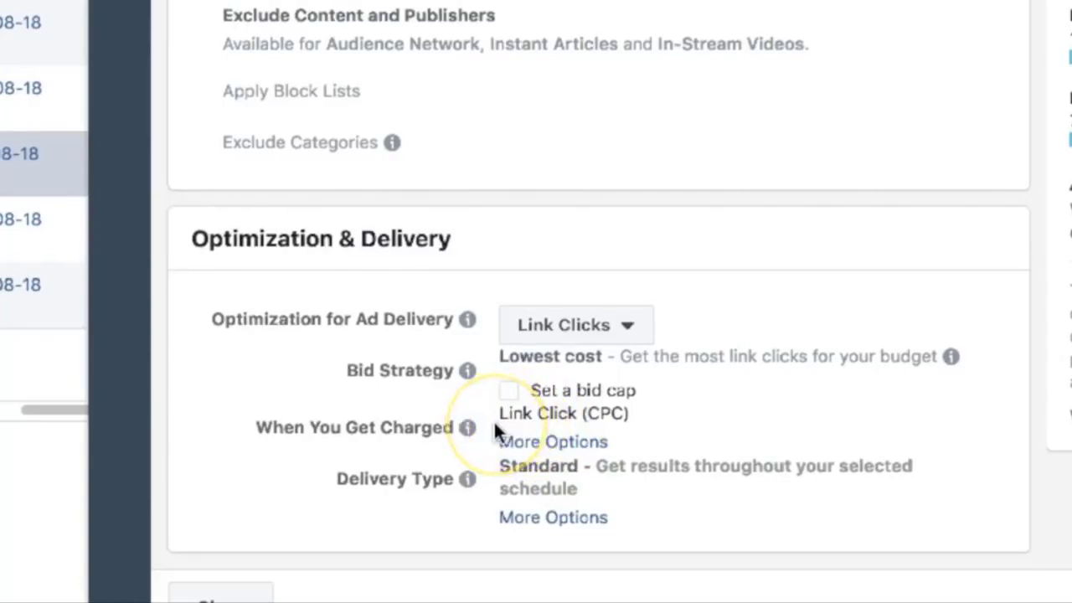
left_click(508, 440)
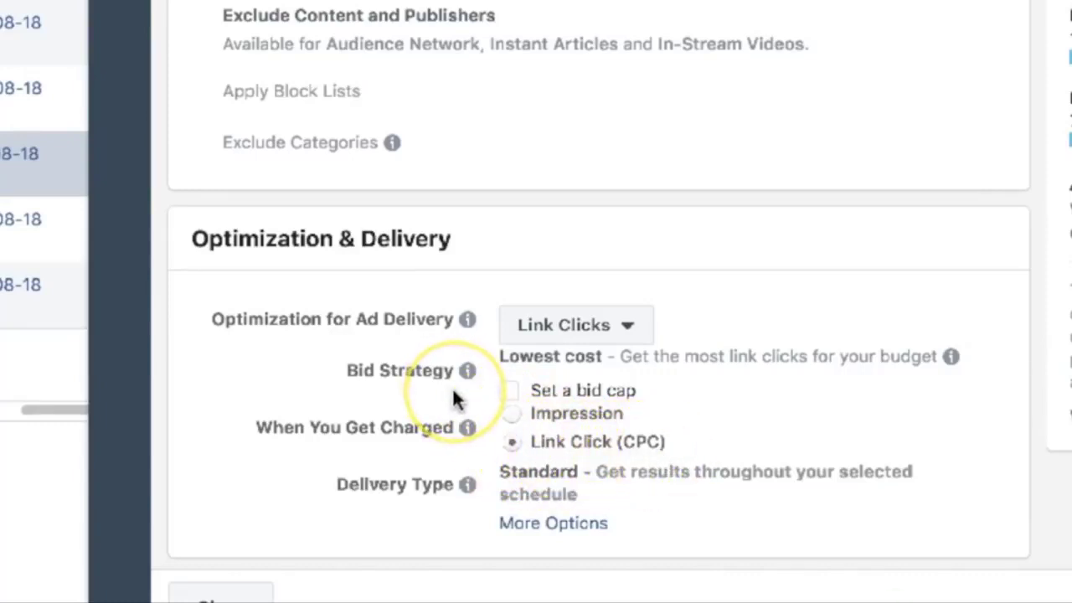
Go back over Ad Set 1's placement, audience targeting, daily budget and schedule settings.
scroll(454, 397, "up", 15)
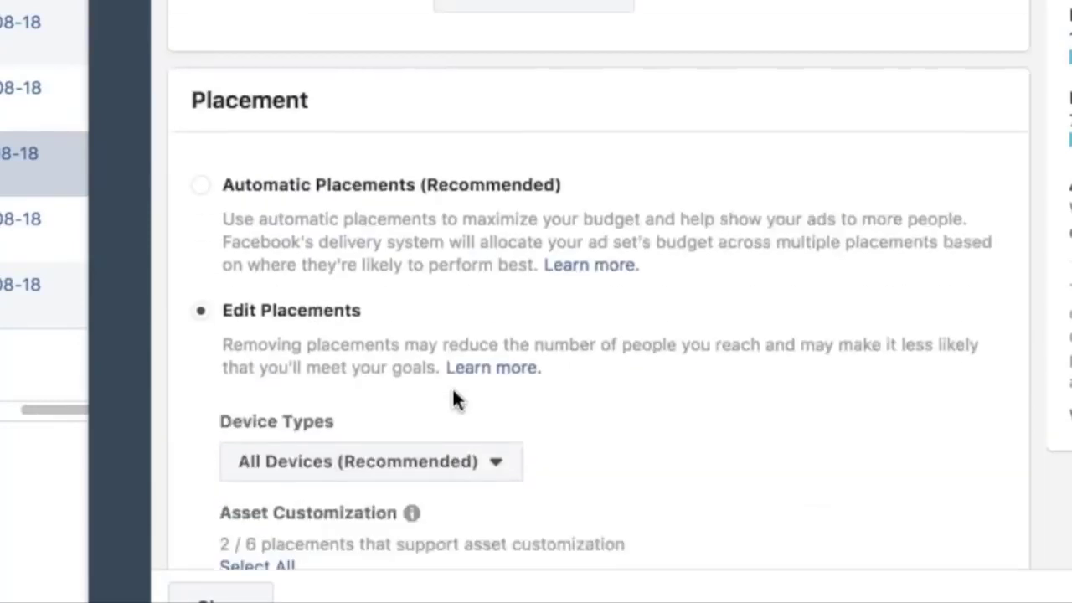
scroll(452, 400, "up", 12)
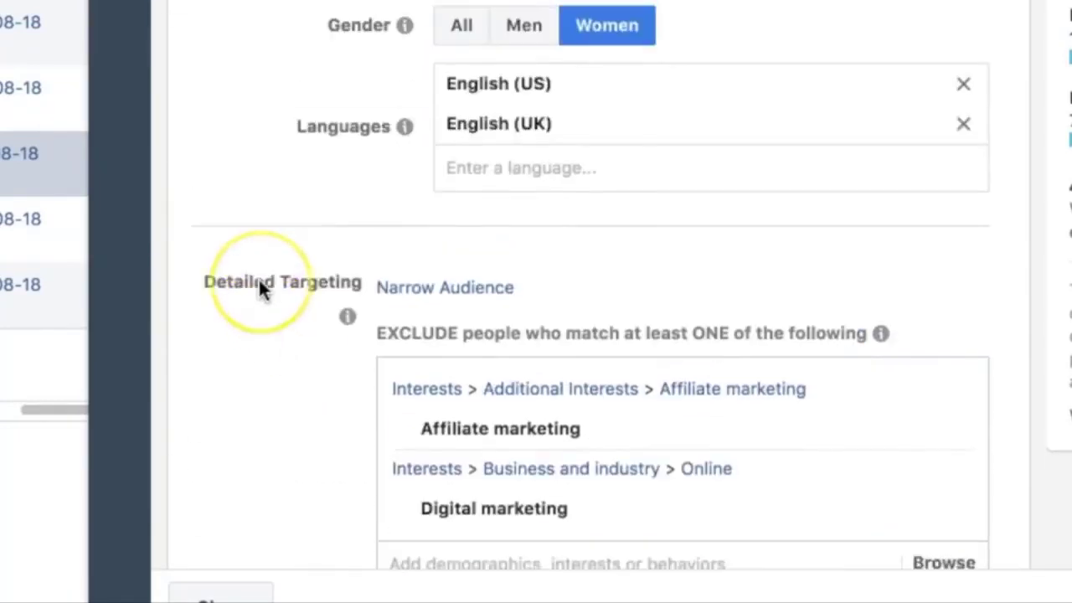
scroll(259, 287, "up", 10)
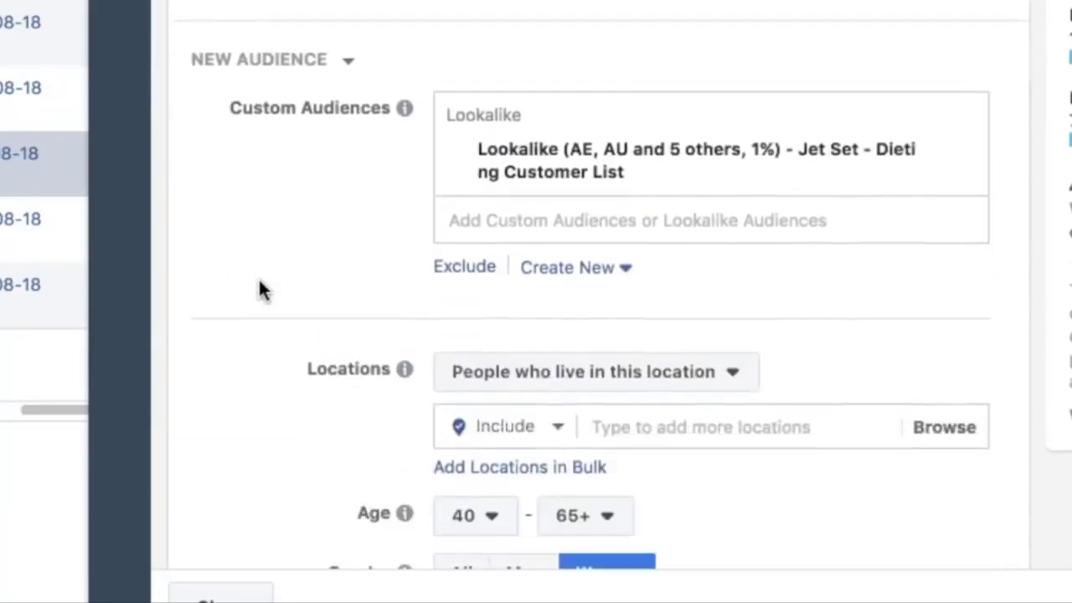
scroll(260, 288, "down", 3)
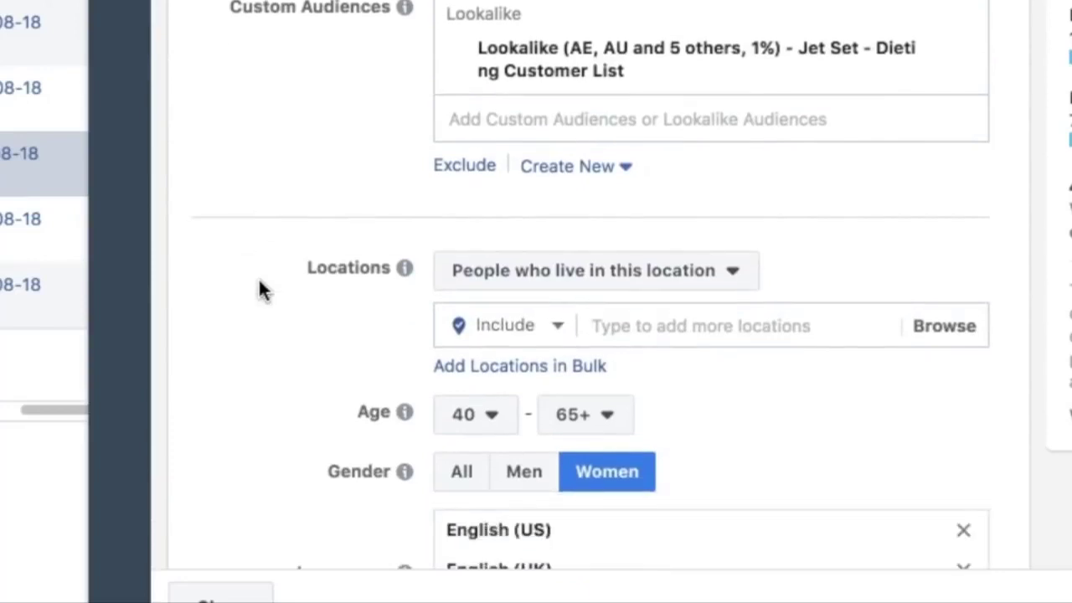
scroll(259, 287, "up", 8)
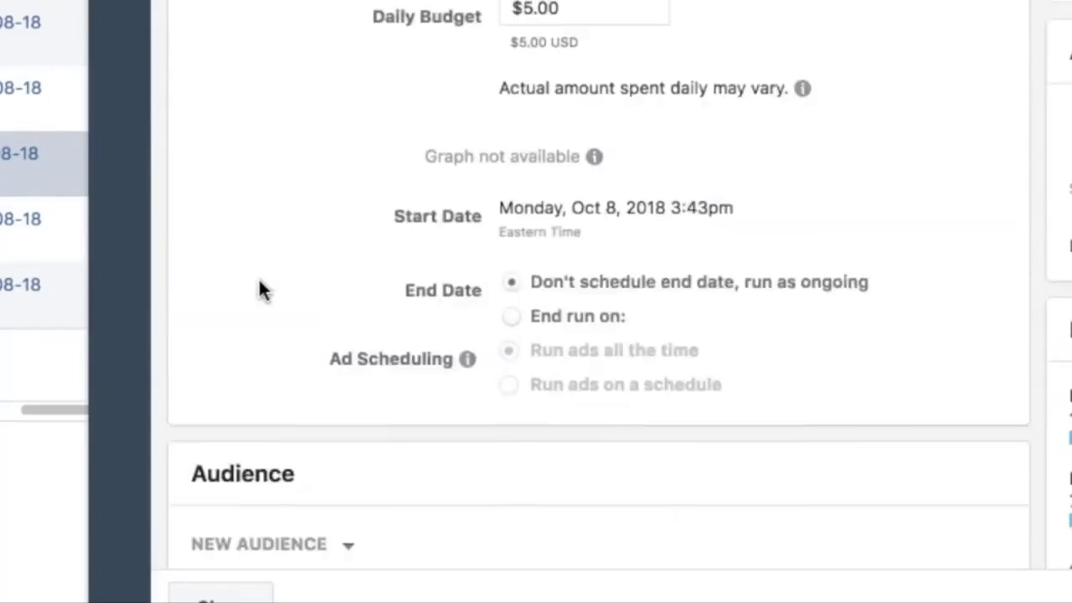
scroll(259, 282, "up", 5)
scroll(266, 263, "down", 5)
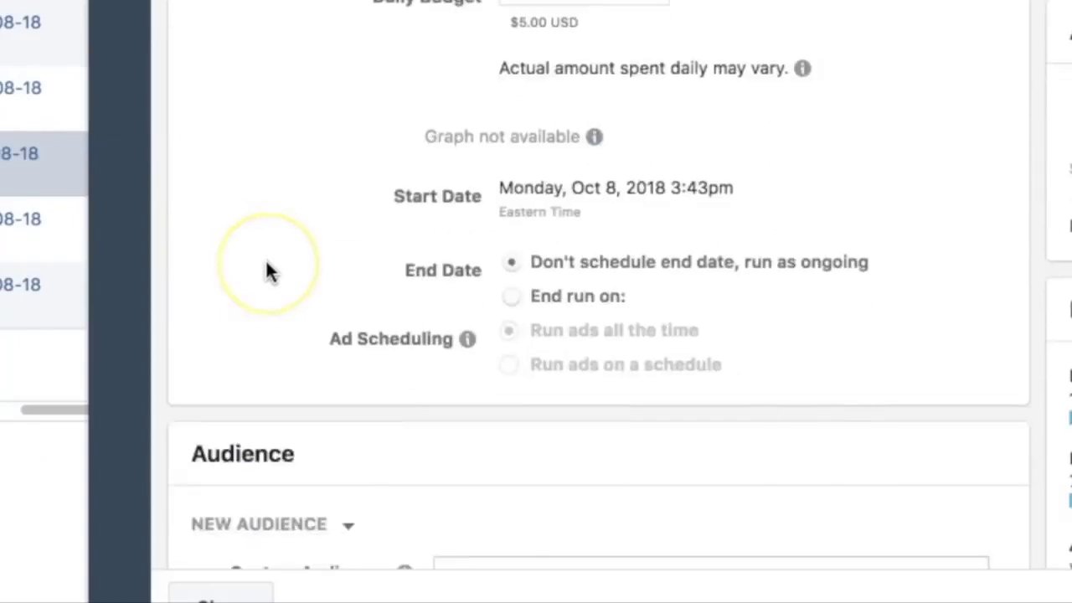
scroll(266, 264, "down", 10)
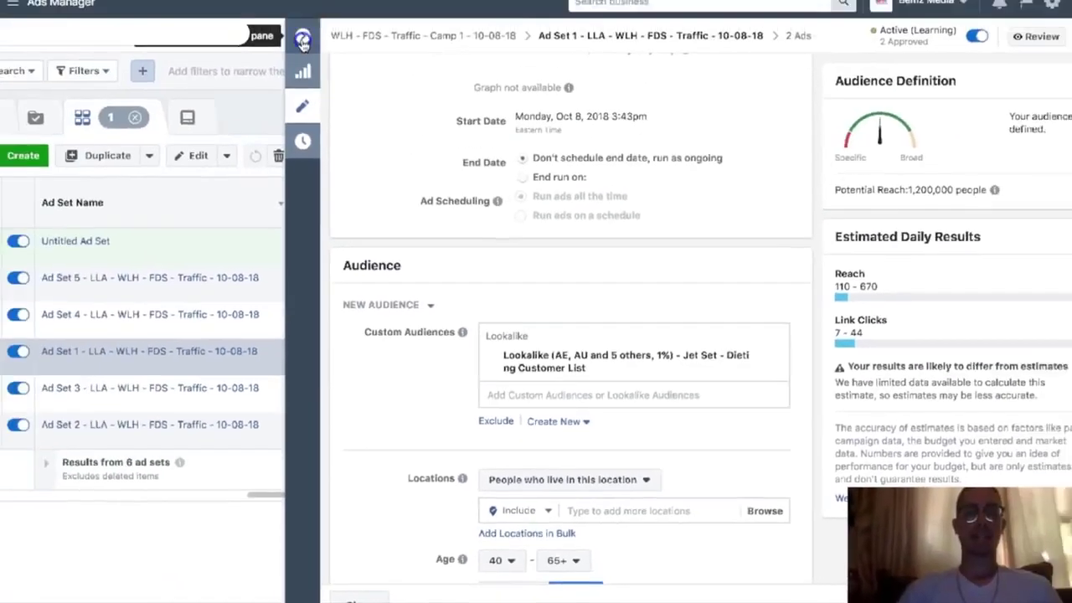
Close the ad set editor and go to the Audiences section of the business assets.
left_click(319, 83)
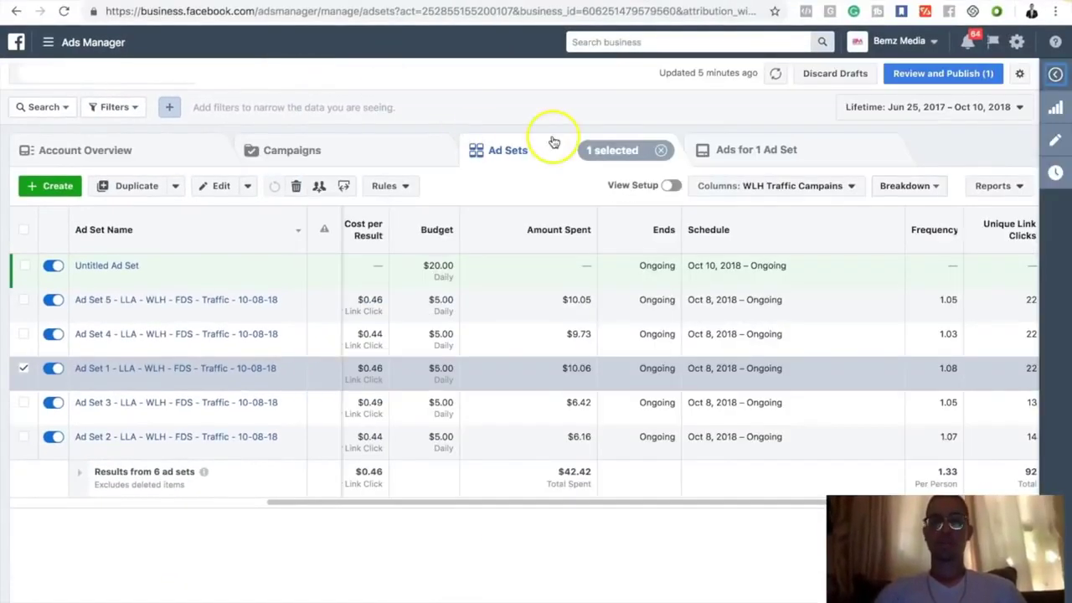
left_click(83, 50)
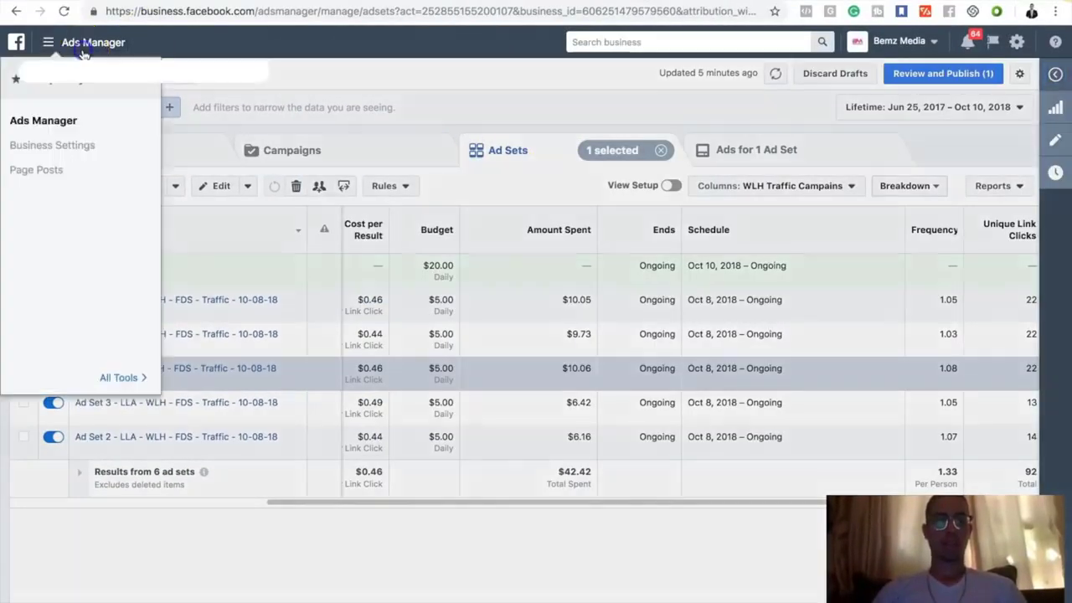
left_click(126, 377)
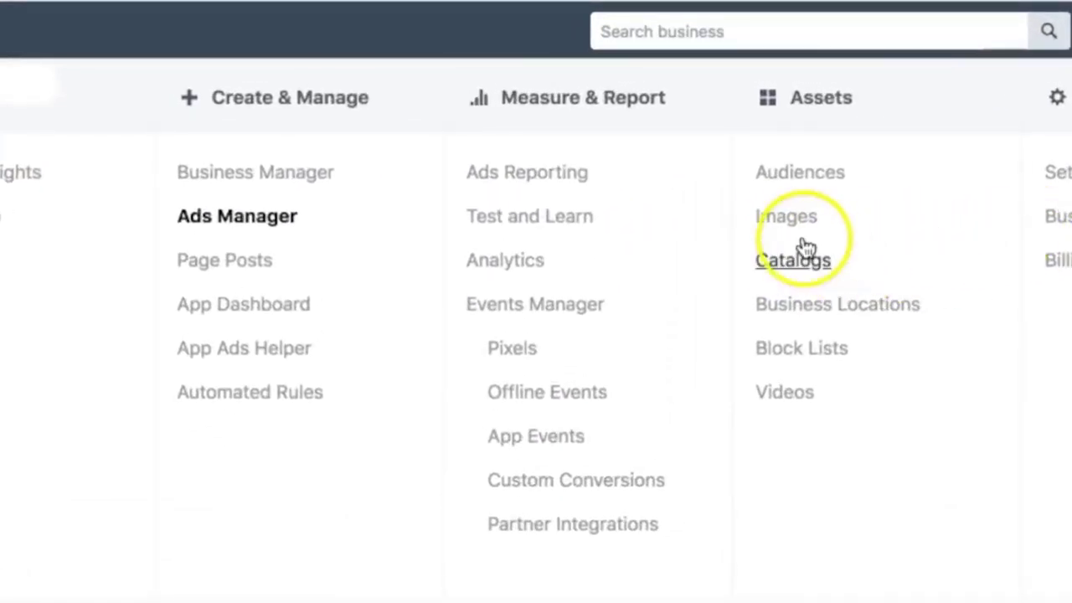
left_click(805, 183)
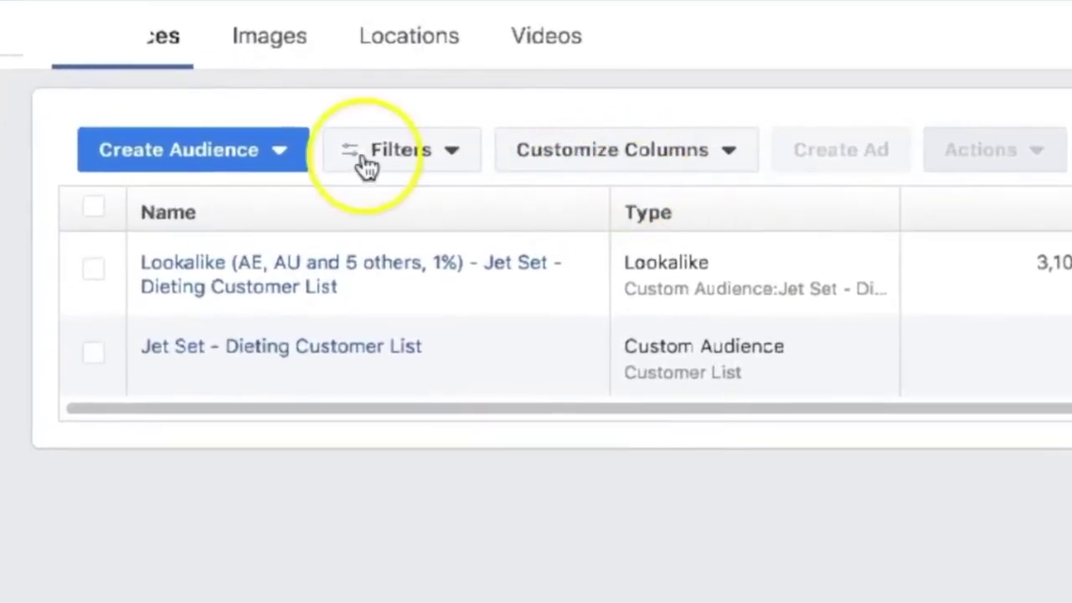
Start a new custom audience, review the source types including Customer File, and cancel the creation.
left_click(207, 160)
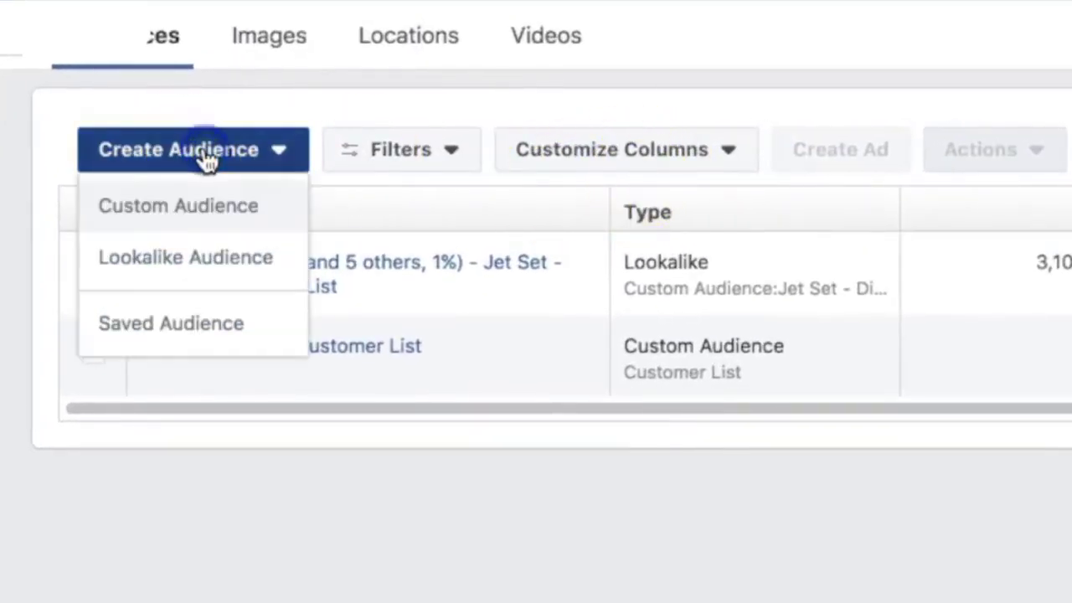
left_click(216, 209)
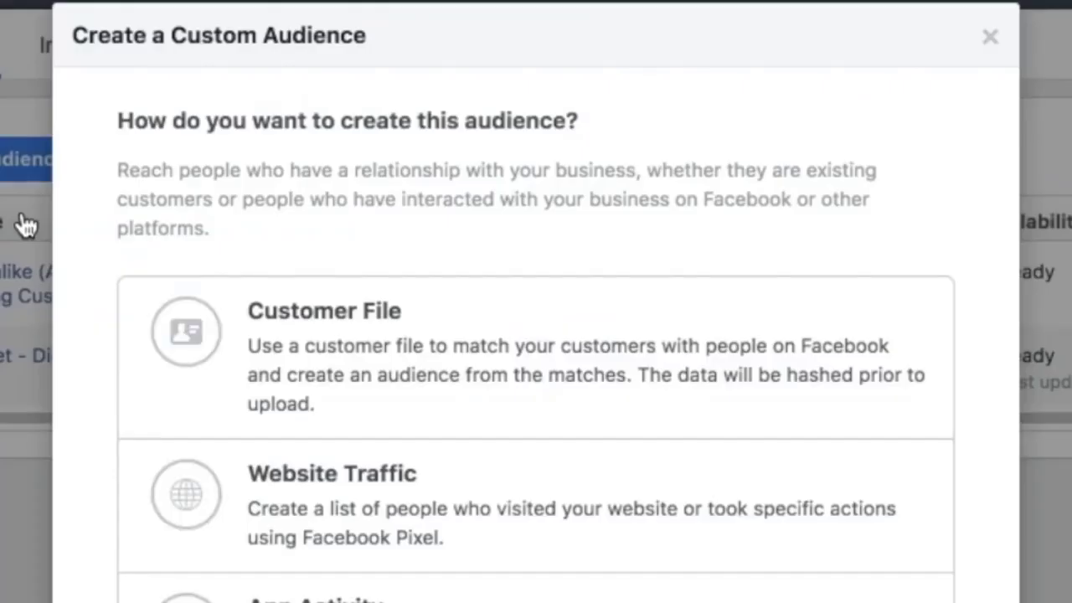
left_click(318, 316)
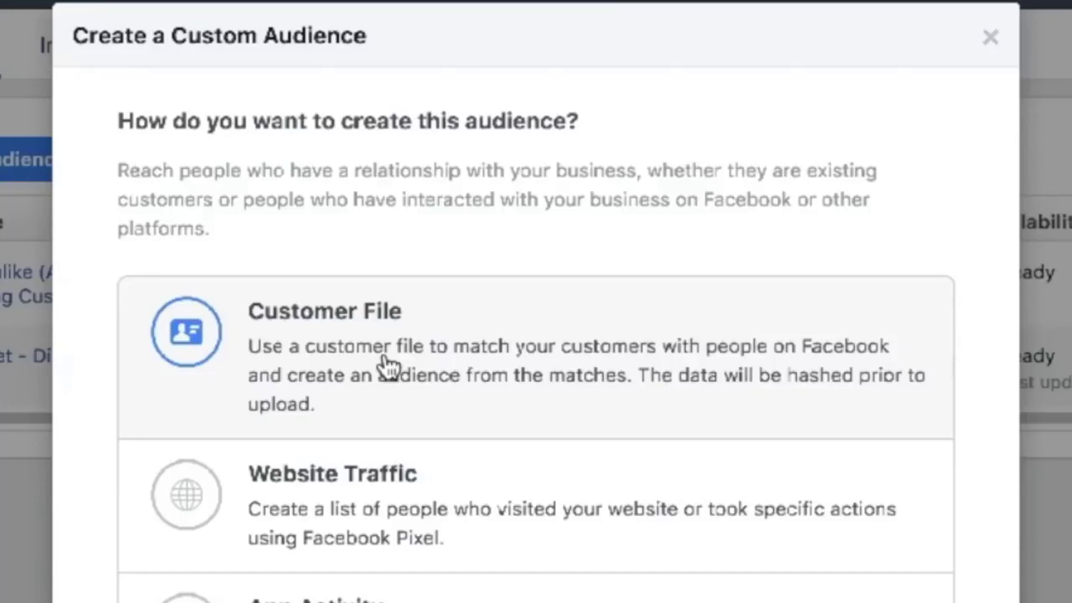
left_click(442, 370)
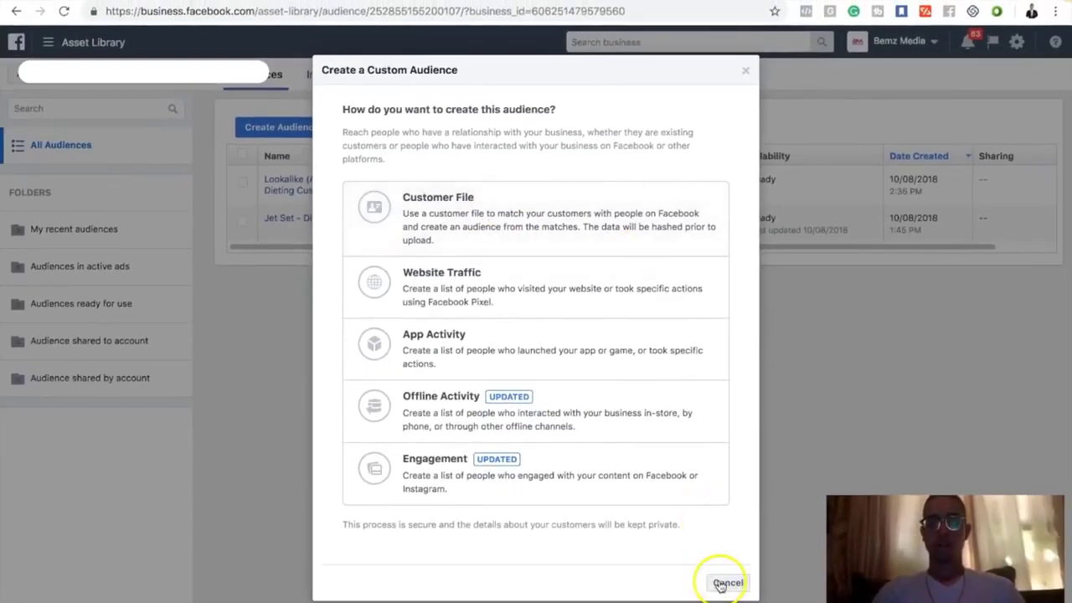
left_click(722, 582)
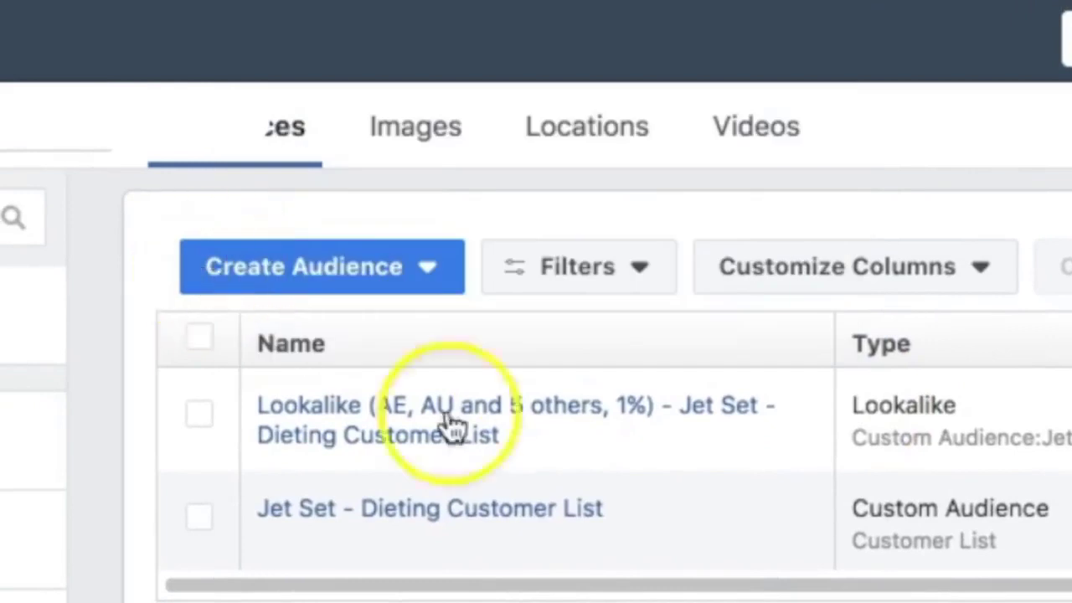
Start creating a lookalike audience and look through its available value-based sources.
left_click(201, 285)
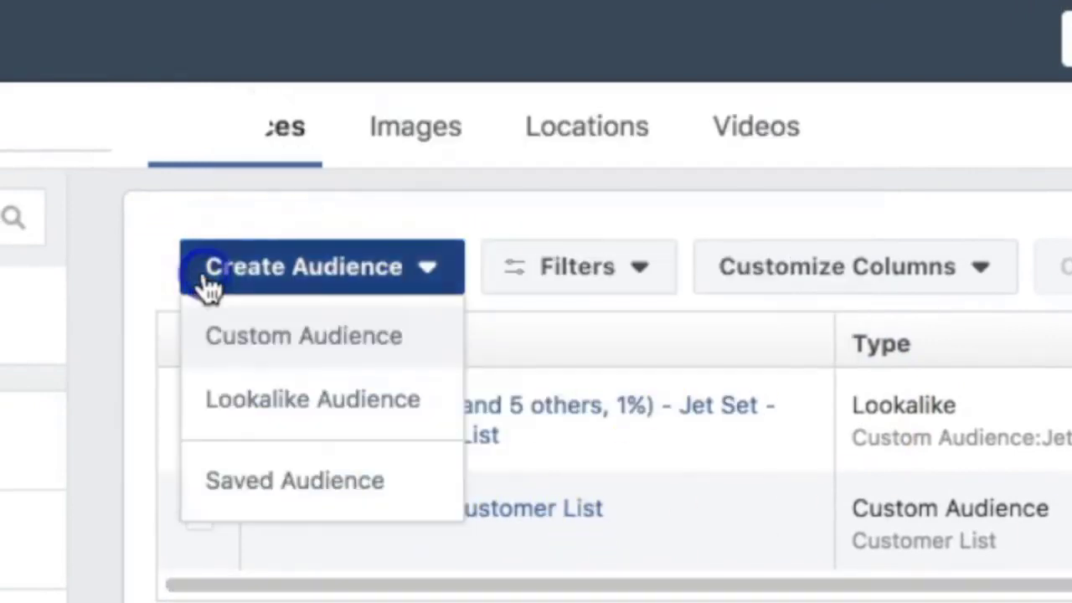
left_click(256, 409)
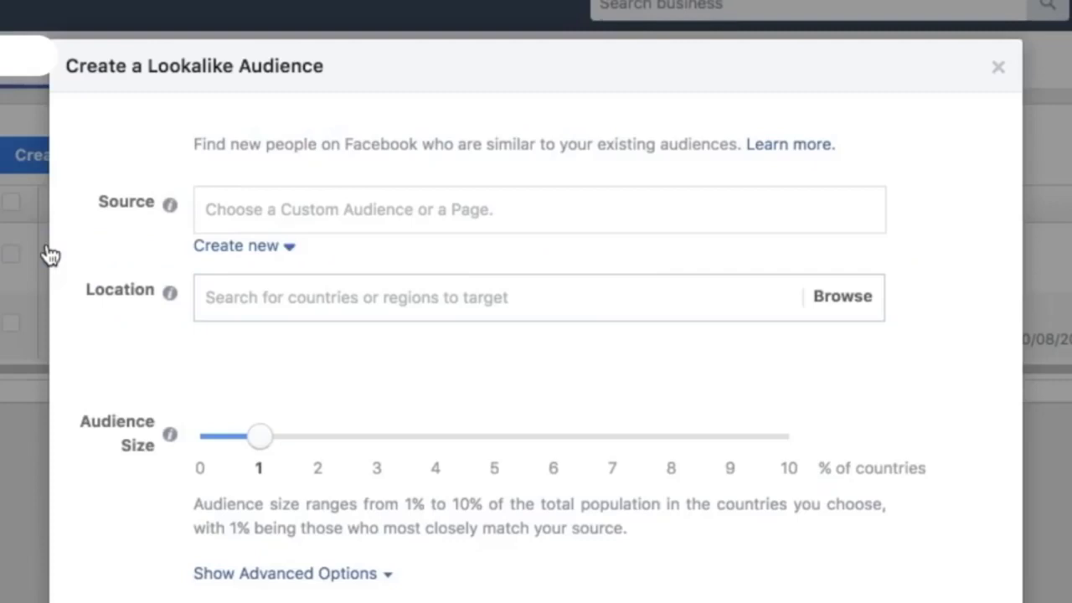
left_click(307, 210)
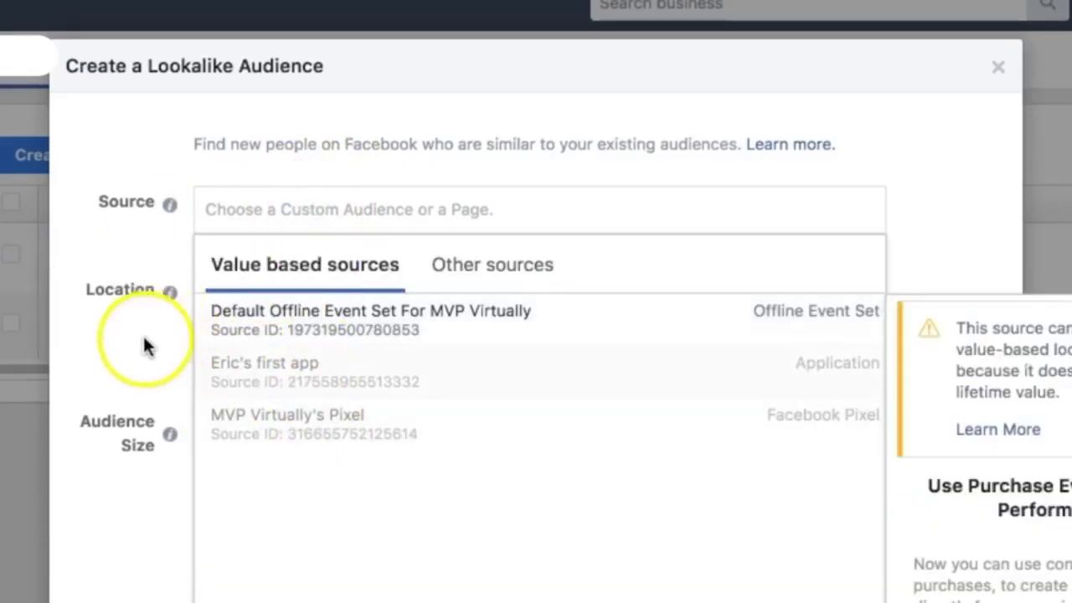
left_click(135, 344)
left_click(351, 215)
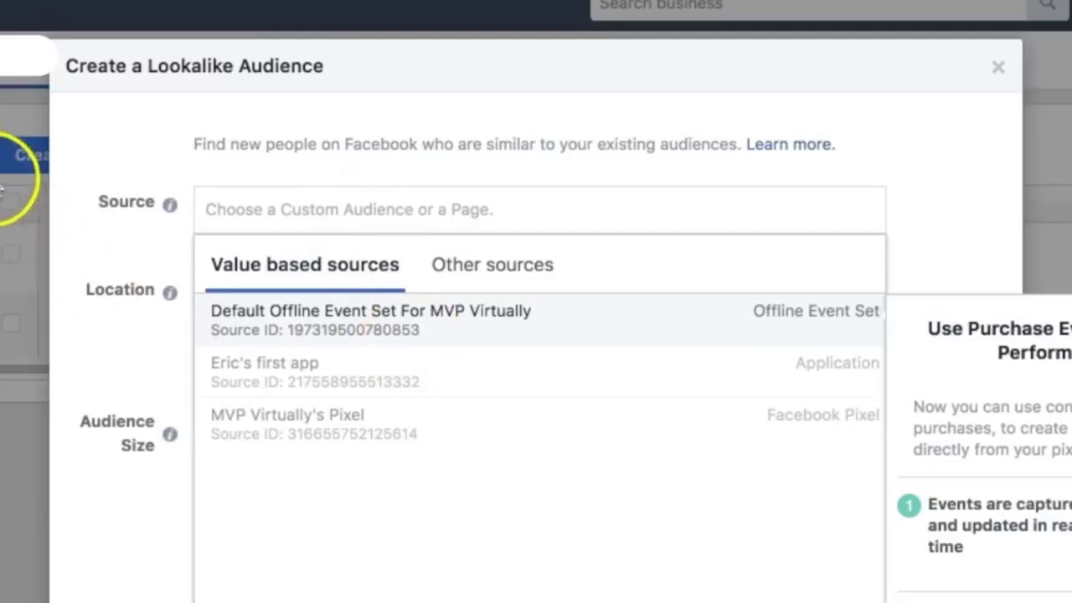
left_click(109, 312)
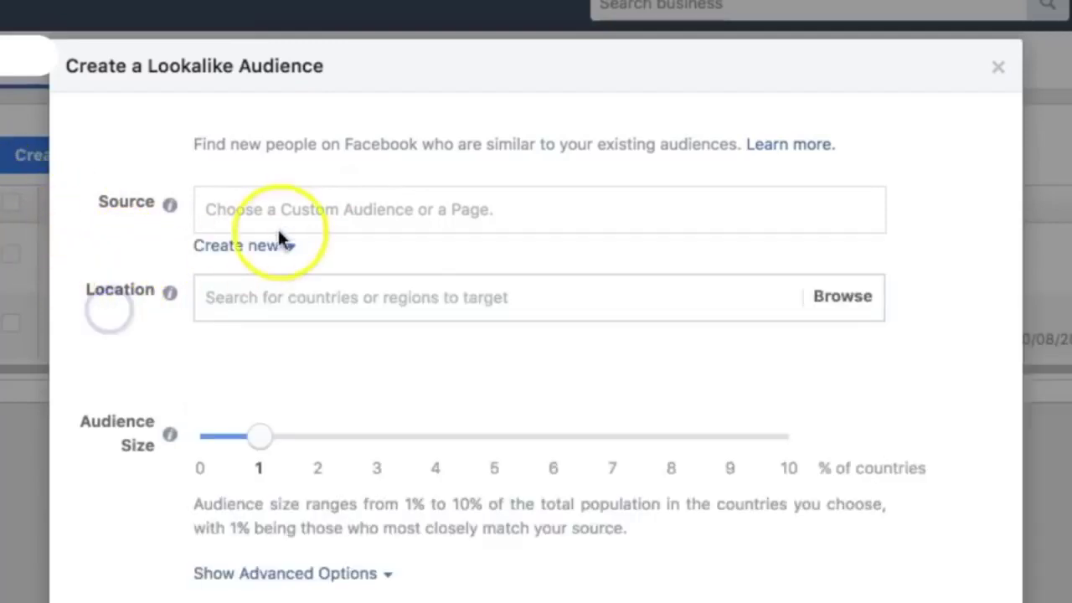
Check the options for creating a new lookalike source and view the existing source list again.
left_click(255, 248)
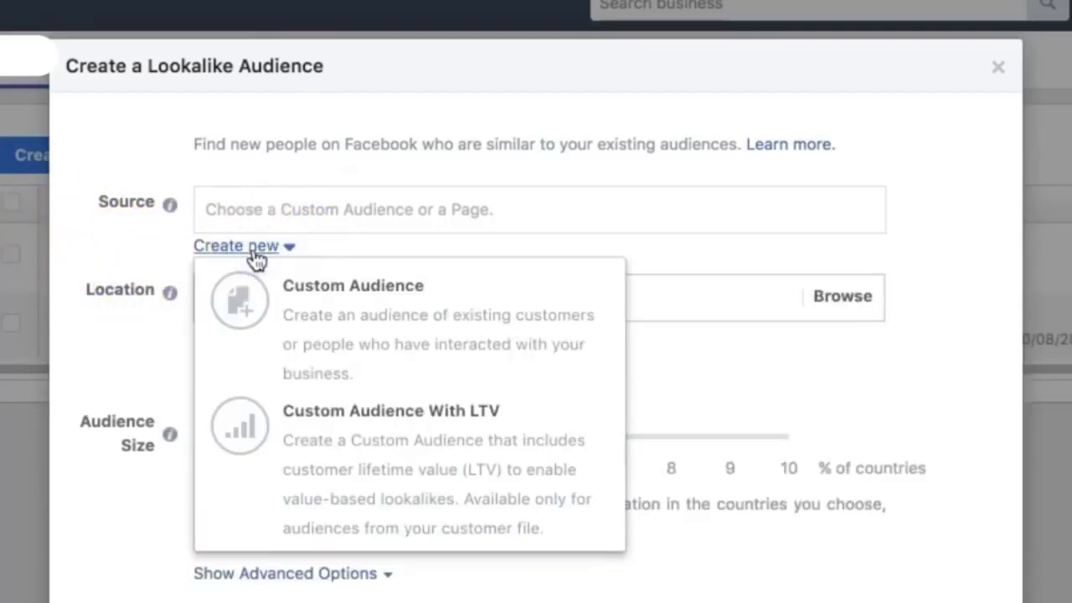
left_click(132, 345)
left_click(311, 215)
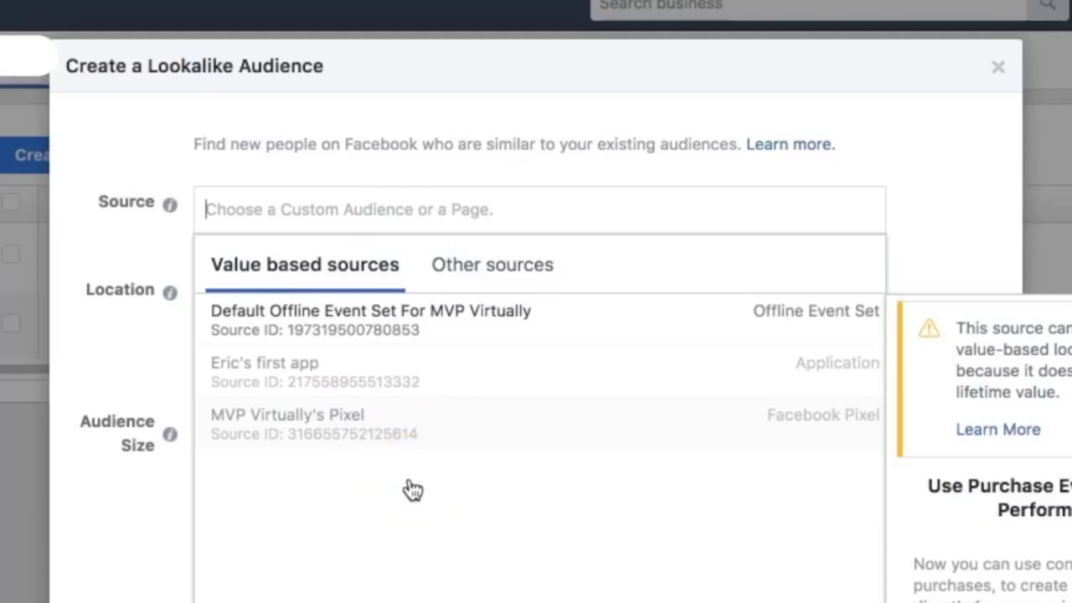
left_click(94, 204)
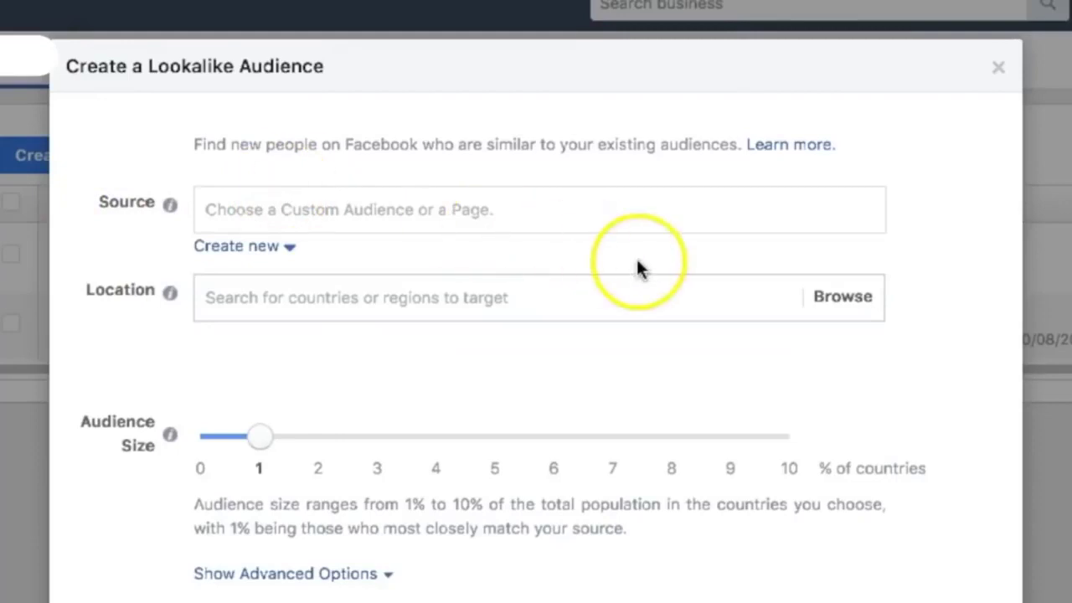
Check the location options for the lookalike audience and the pages listed under its other sources.
left_click(836, 318)
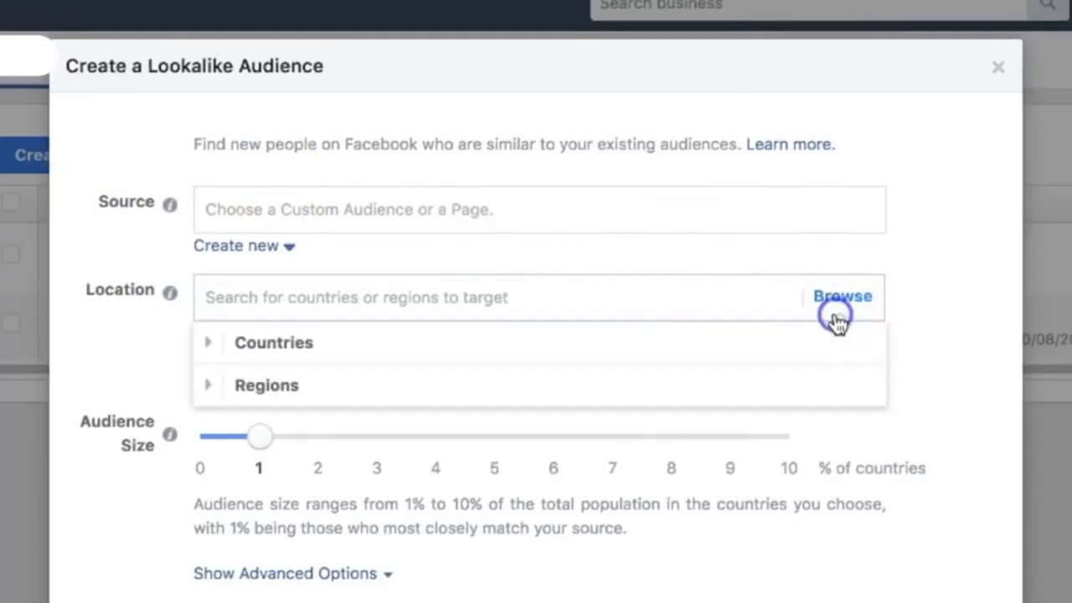
left_click(922, 232)
left_click(653, 210)
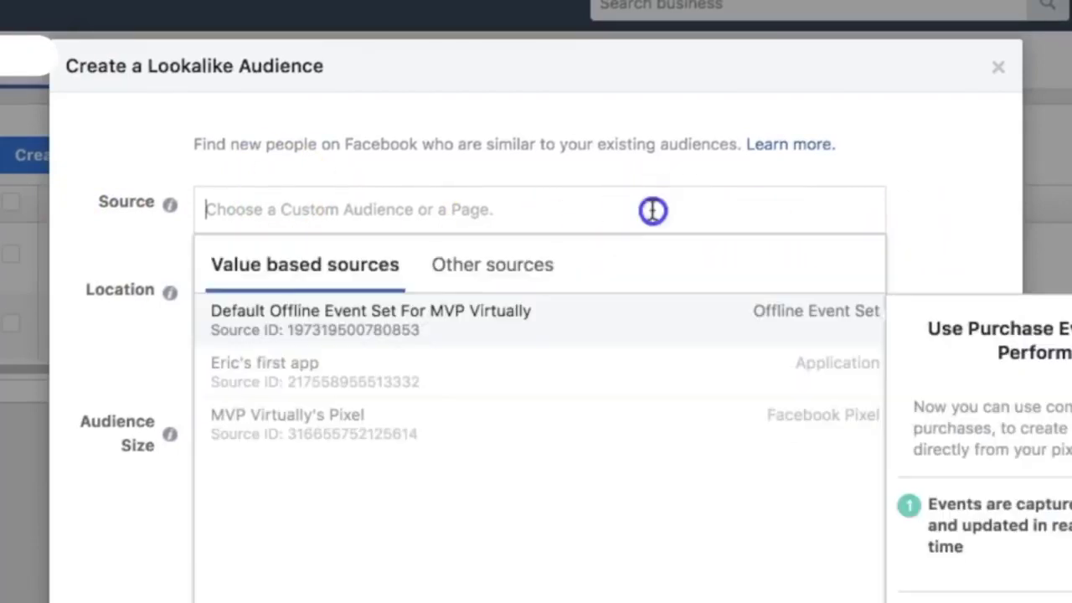
left_click(518, 271)
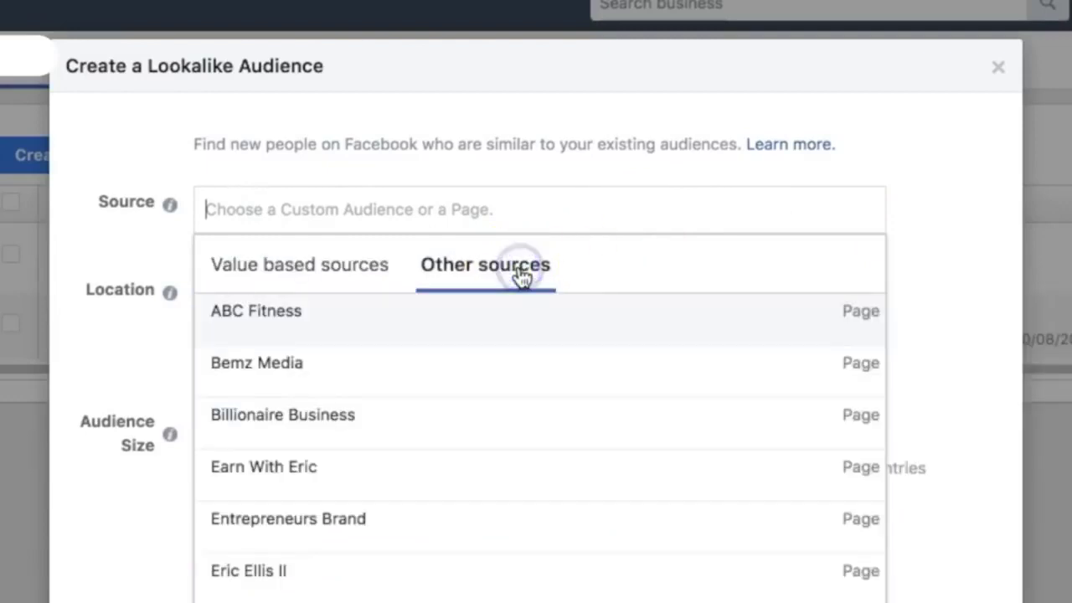
left_click(95, 160)
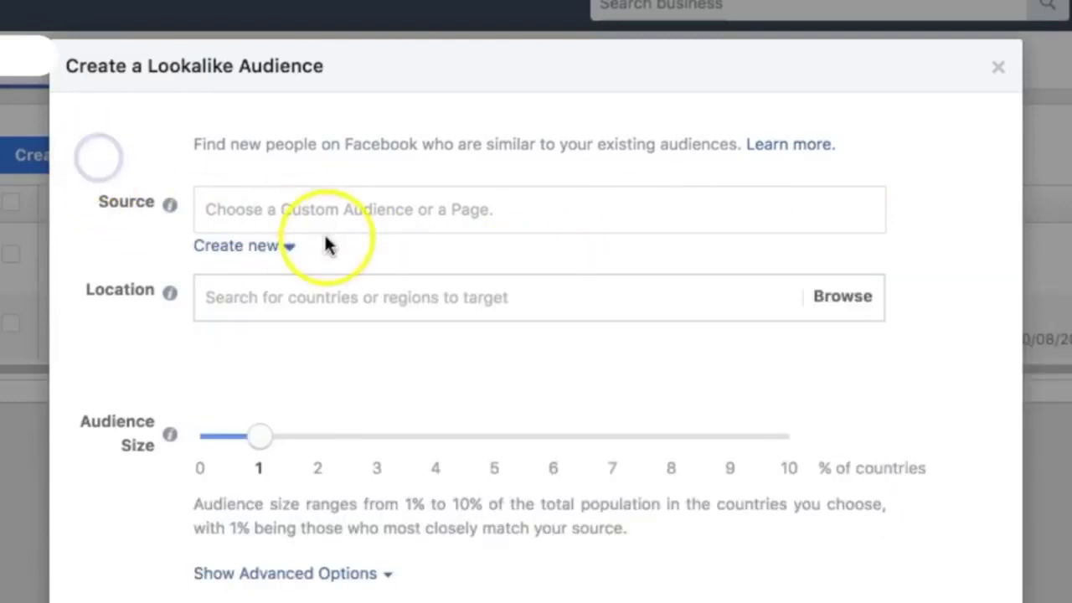
Choose the Jet Set - Dieting Customer List custom audience as the lookalike source.
left_click(343, 211)
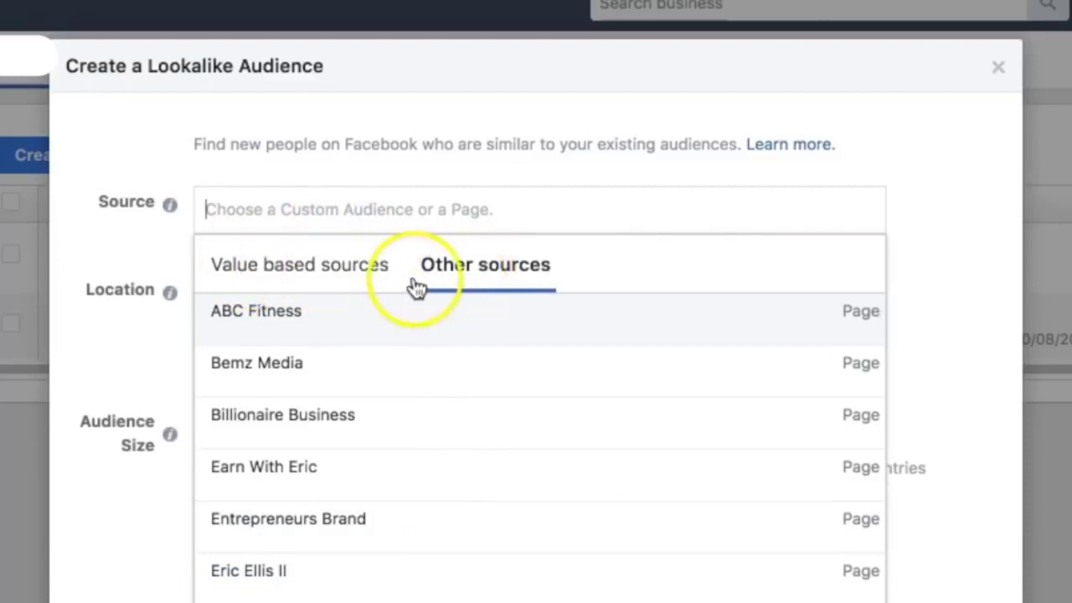
scroll(445, 399, "down", 1)
scroll(439, 427, "down", 5)
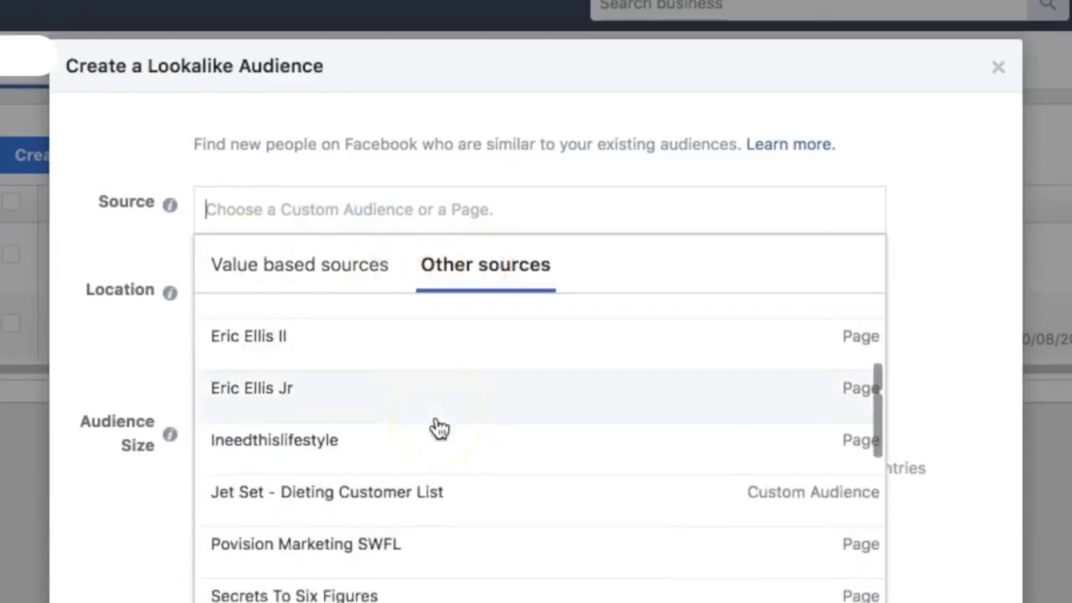
scroll(439, 427, "up", 2)
scroll(440, 427, "up", 1)
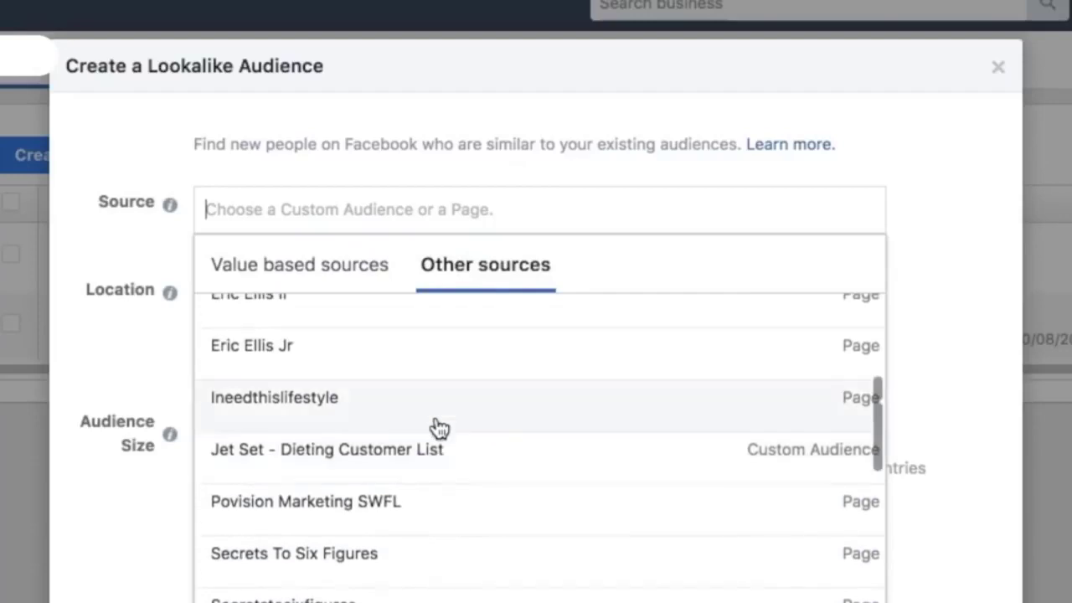
left_click(768, 471)
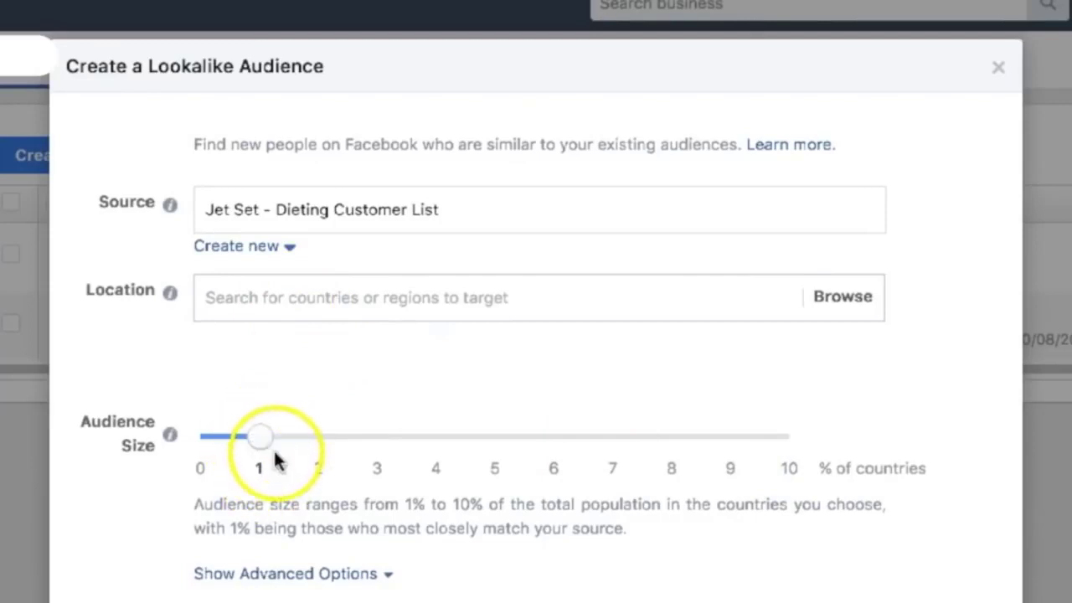
Browse the country groups available for the lookalike audience's location and leave the list without selecting any.
left_click(334, 300)
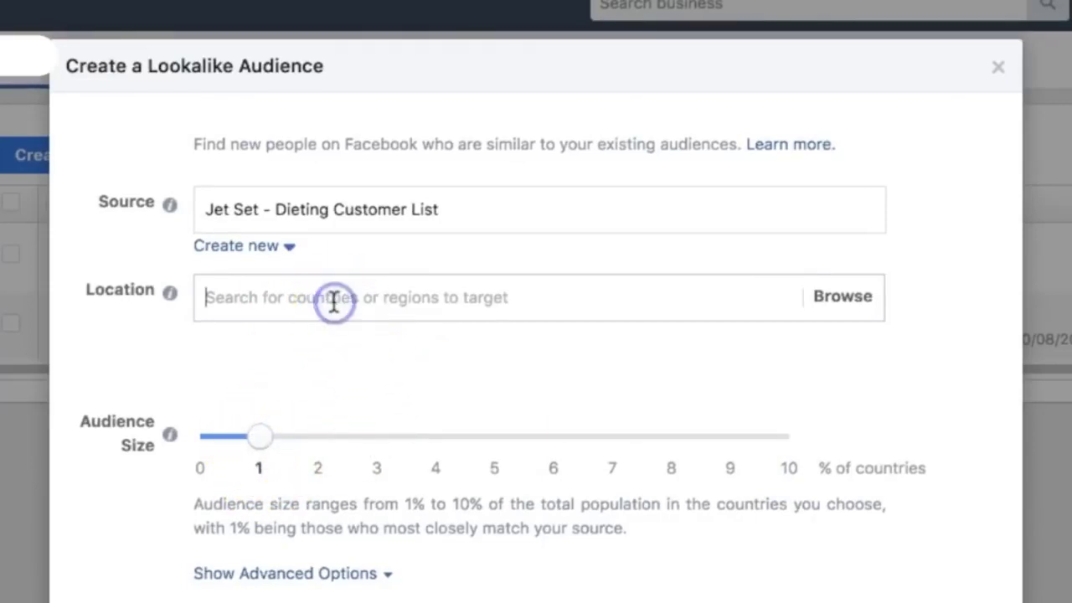
left_click(856, 293)
left_click(499, 362)
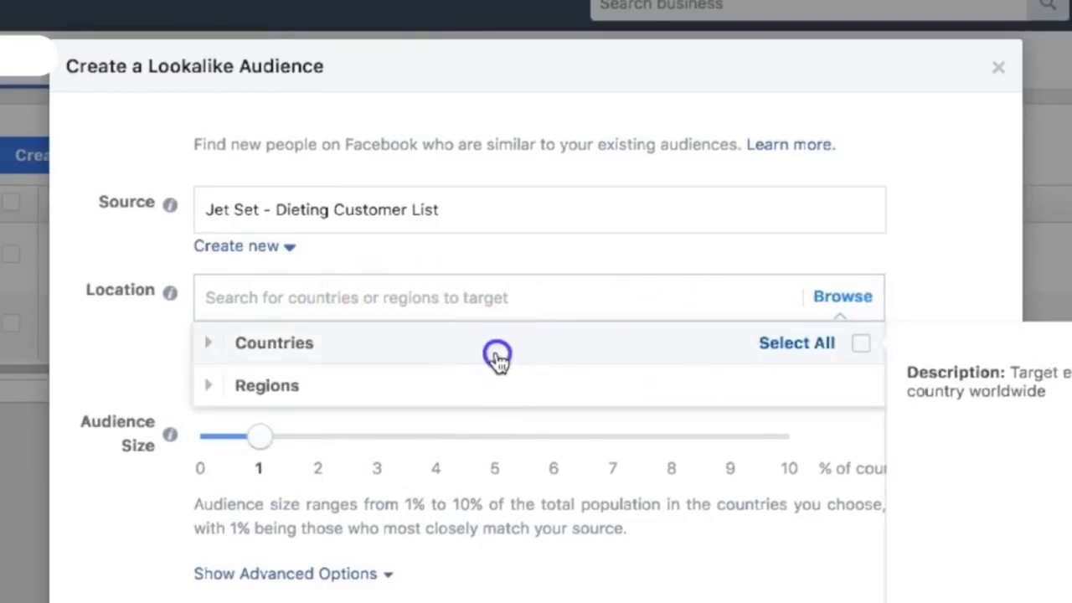
scroll(484, 492, "down", 2)
scroll(483, 492, "up", 2)
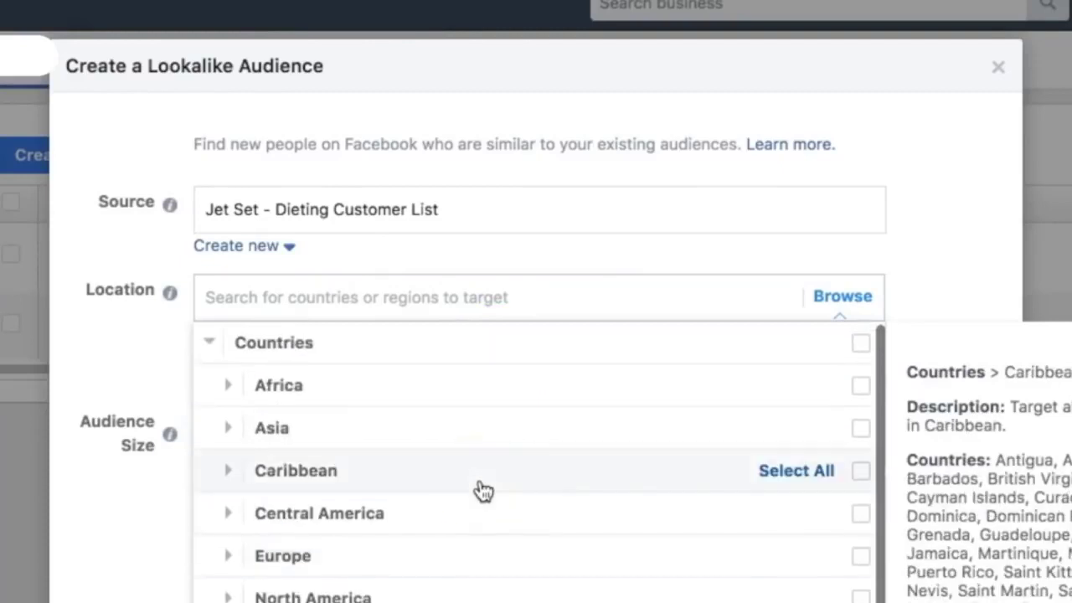
scroll(482, 503, "down", 2)
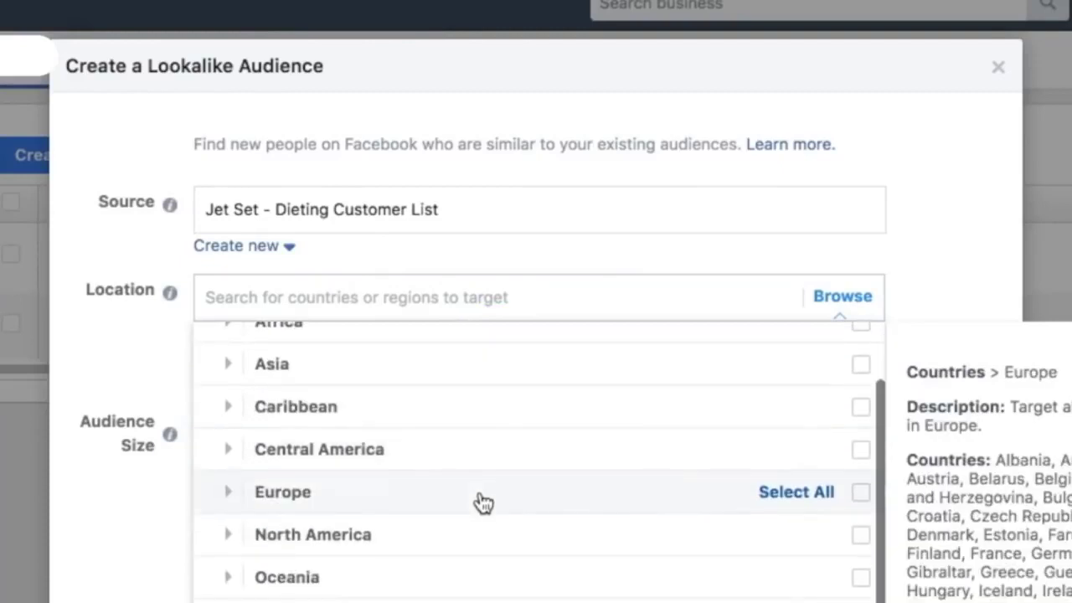
scroll(448, 544, "up", 2)
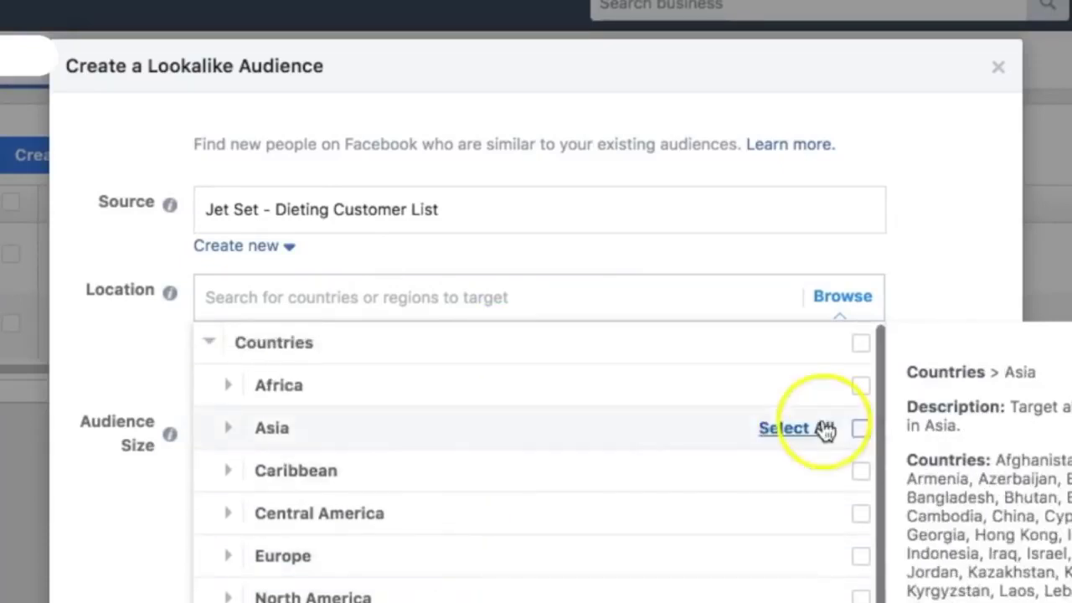
left_click(950, 301)
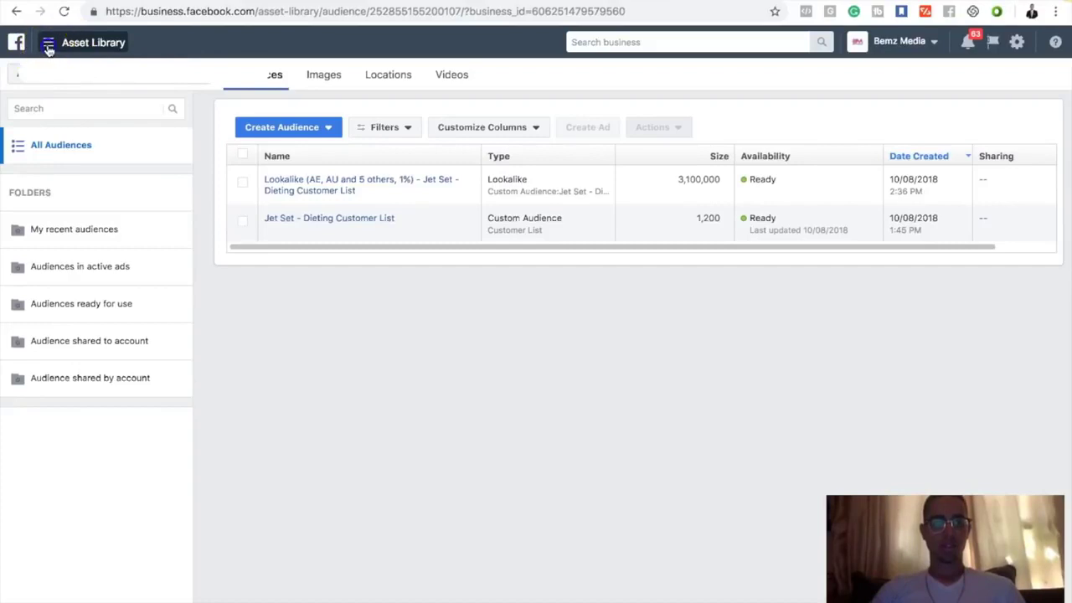
Return to Ads Manager and open Ad Set 1 - LLA - WLH - FDS - Traffic - 10-08-18 for editing.
left_click(46, 43)
left_click(58, 120)
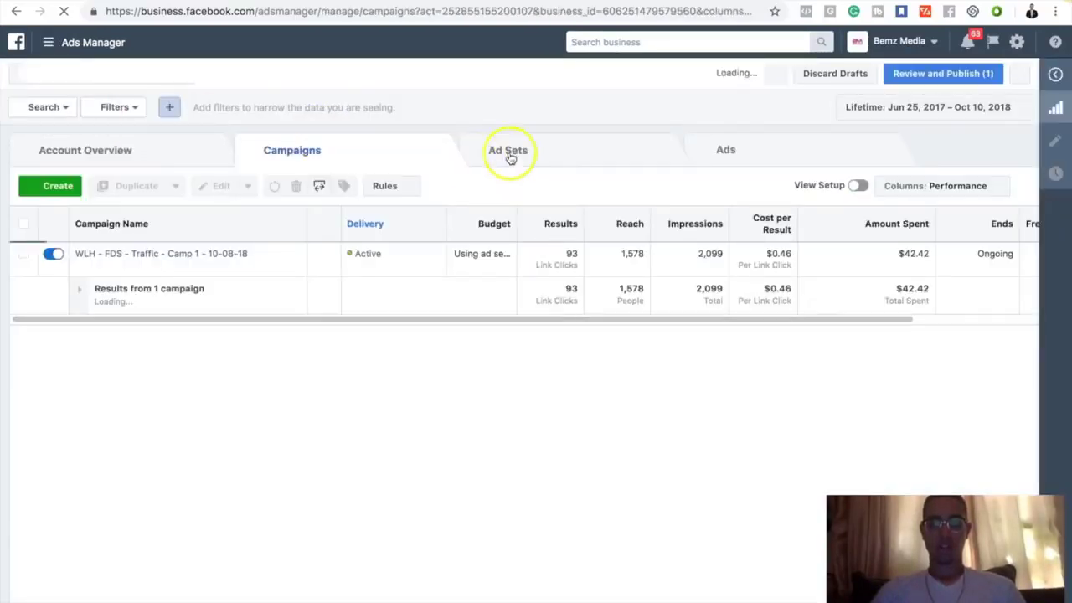
left_click(521, 152)
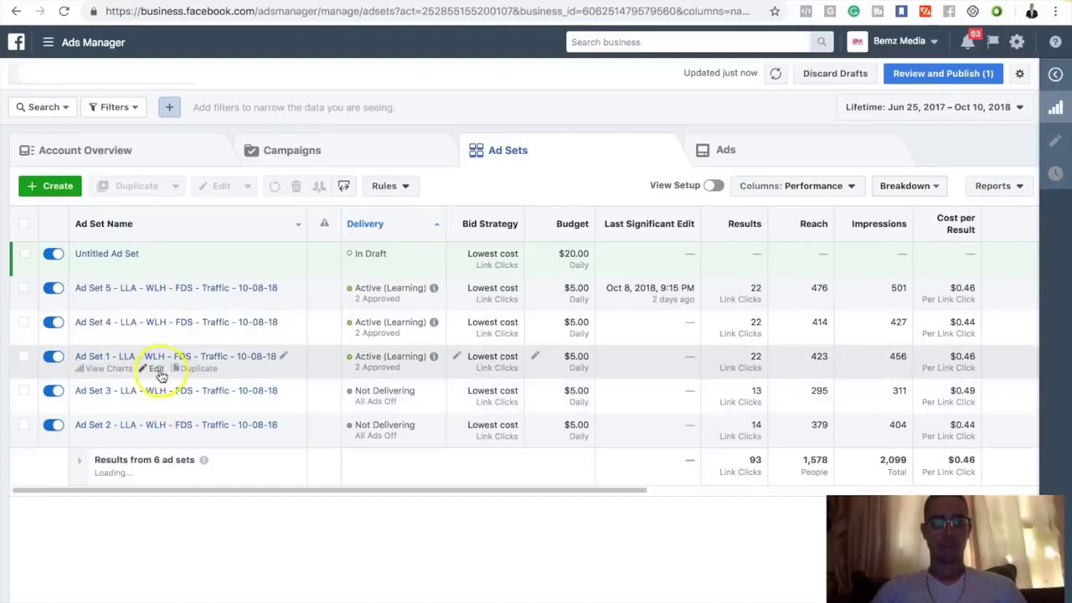
left_click(154, 370)
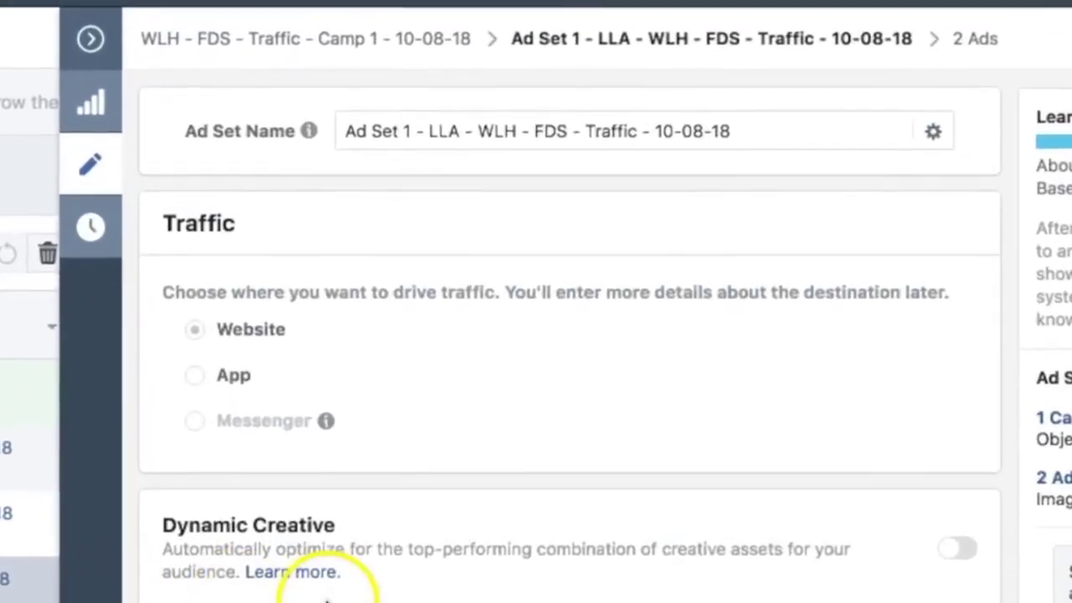
Review Ad Set 1's budget, schedule, custom audience, age, gender, languages and targeting exclusions, and close its editor.
scroll(438, 512, "down", 2)
scroll(437, 511, "up", 2)
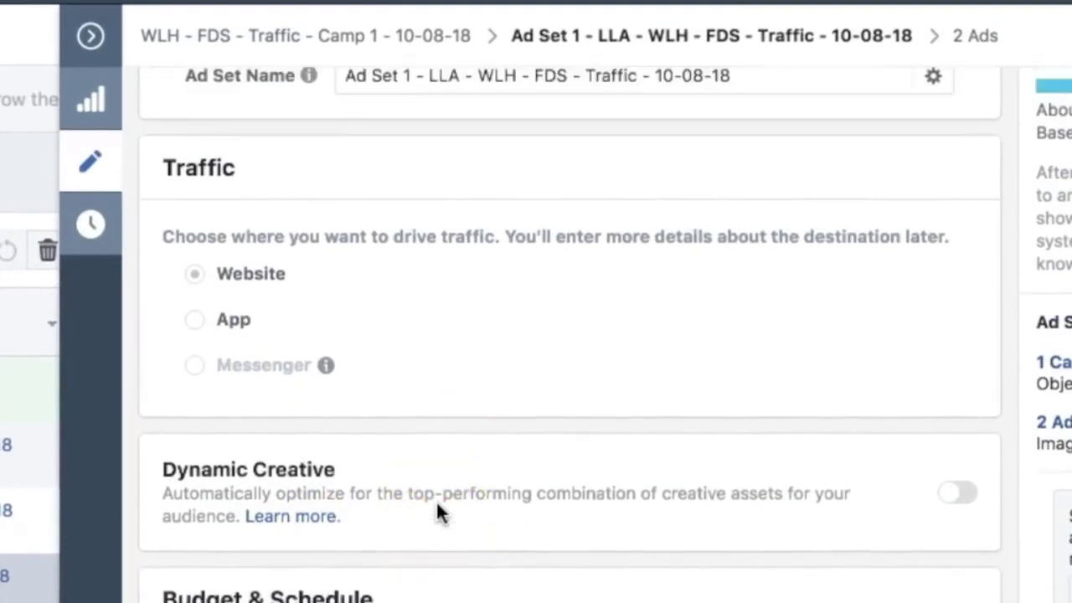
scroll(437, 511, "down", 7)
scroll(435, 507, "down", 4)
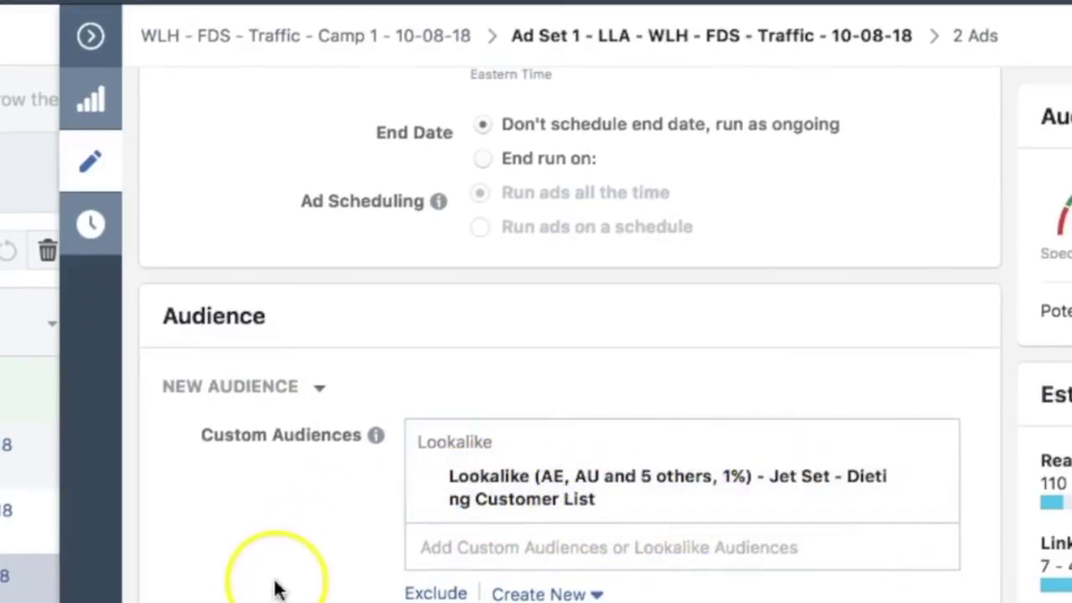
scroll(275, 589, "down", 7)
scroll(275, 589, "up", 4)
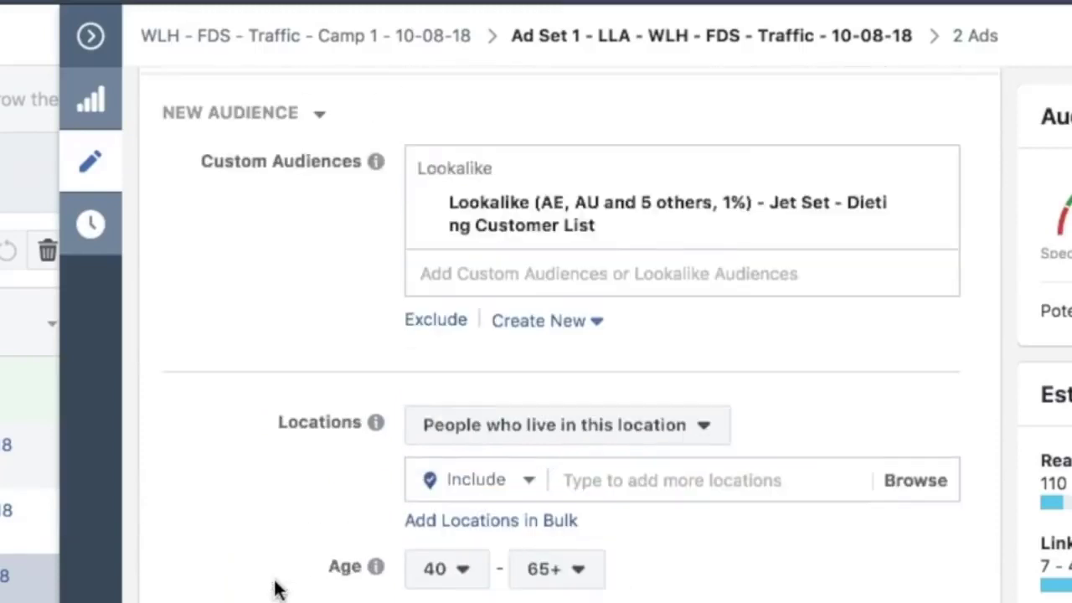
scroll(523, 596, "down", 15)
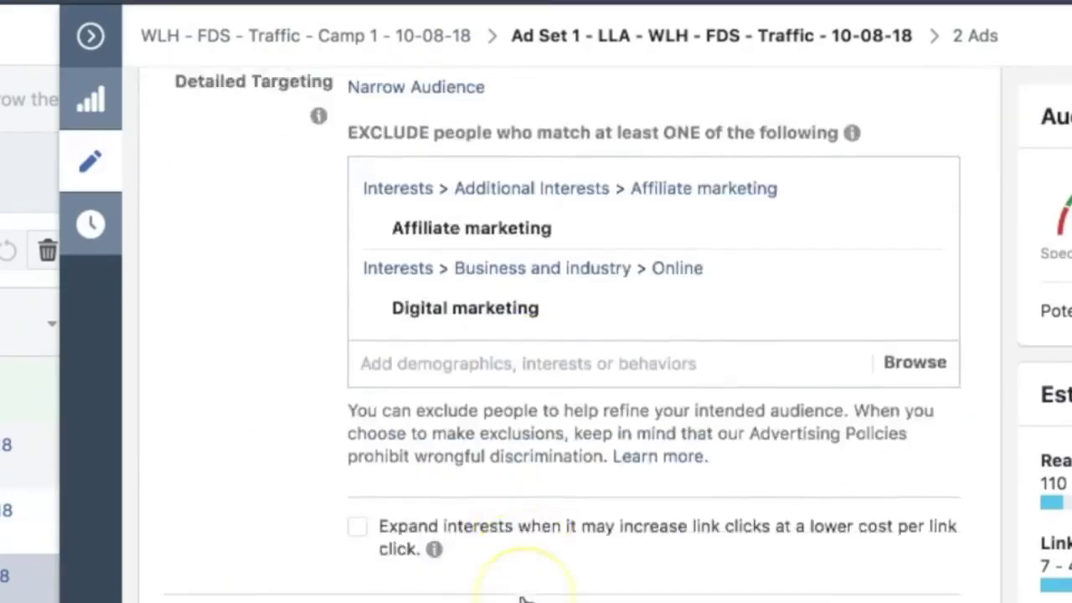
scroll(519, 596, "up", 10)
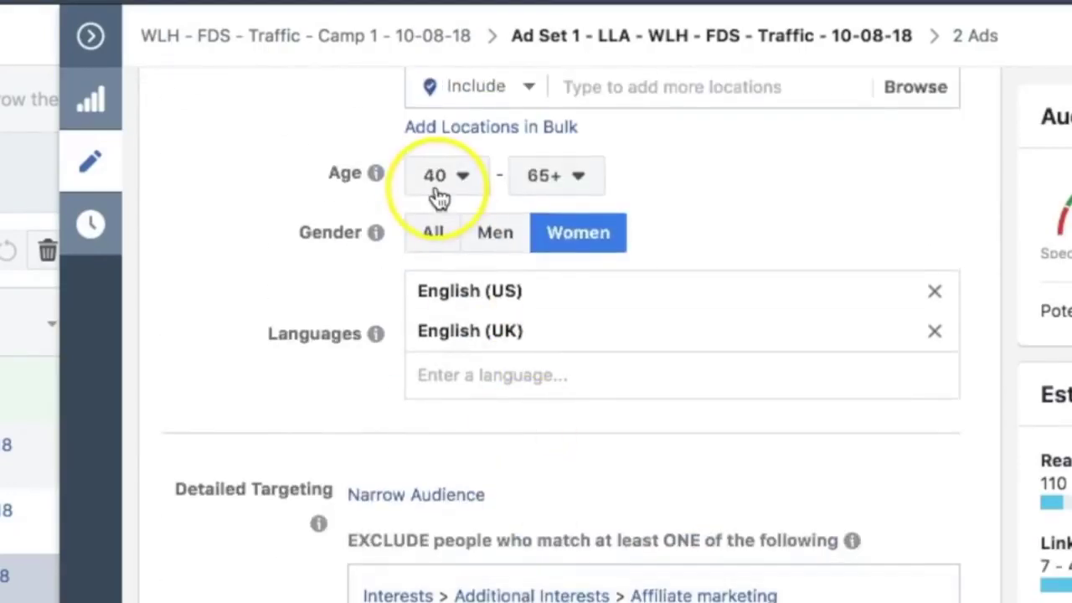
scroll(472, 503, "down", 2)
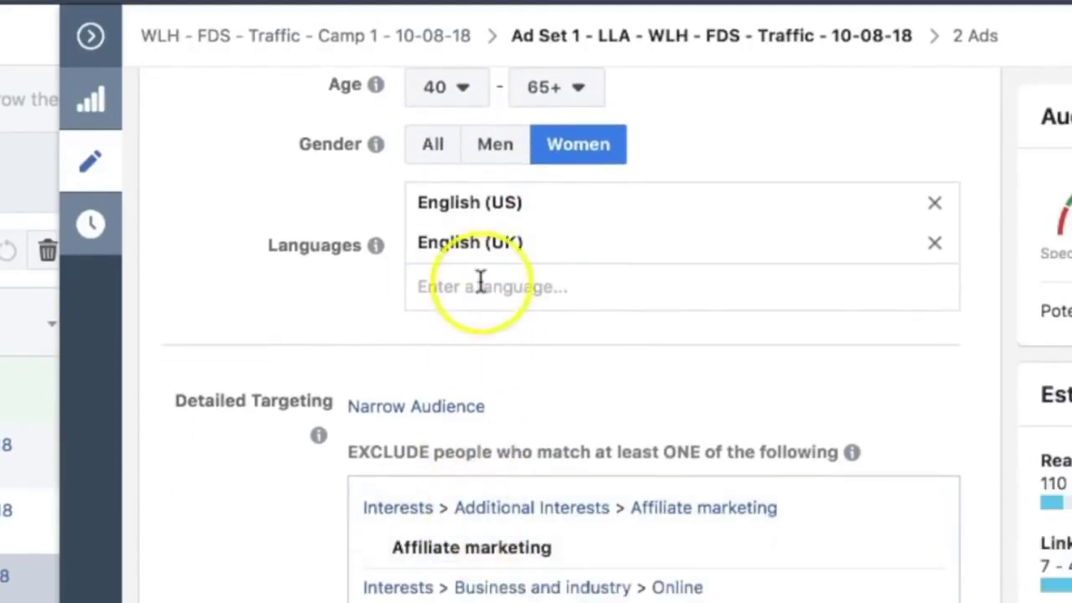
scroll(442, 536, "down", 2)
scroll(441, 528, "up", 8)
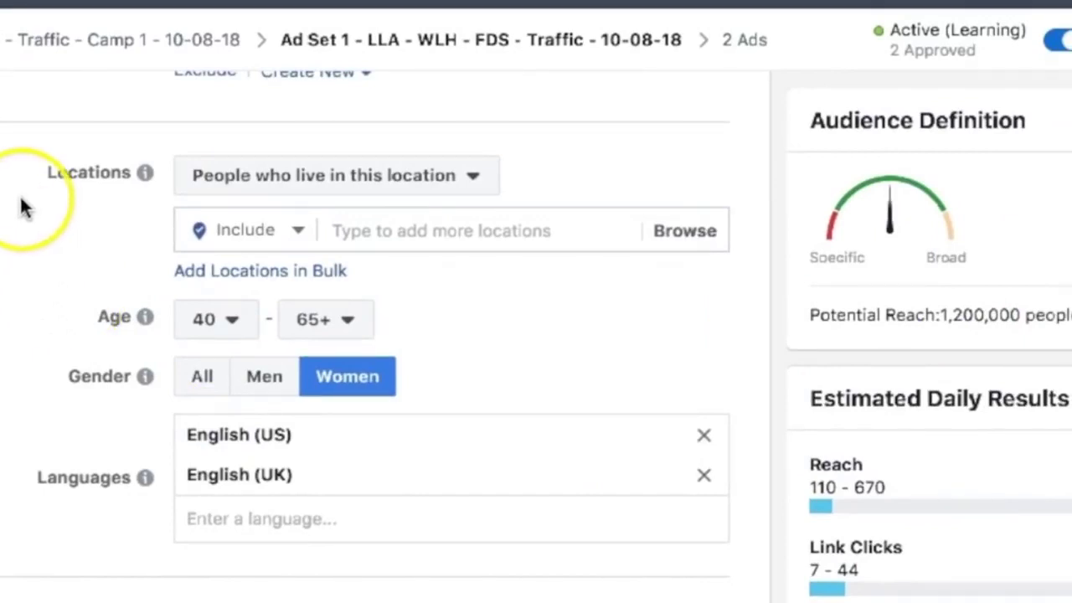
scroll(1, 138, "up", 10)
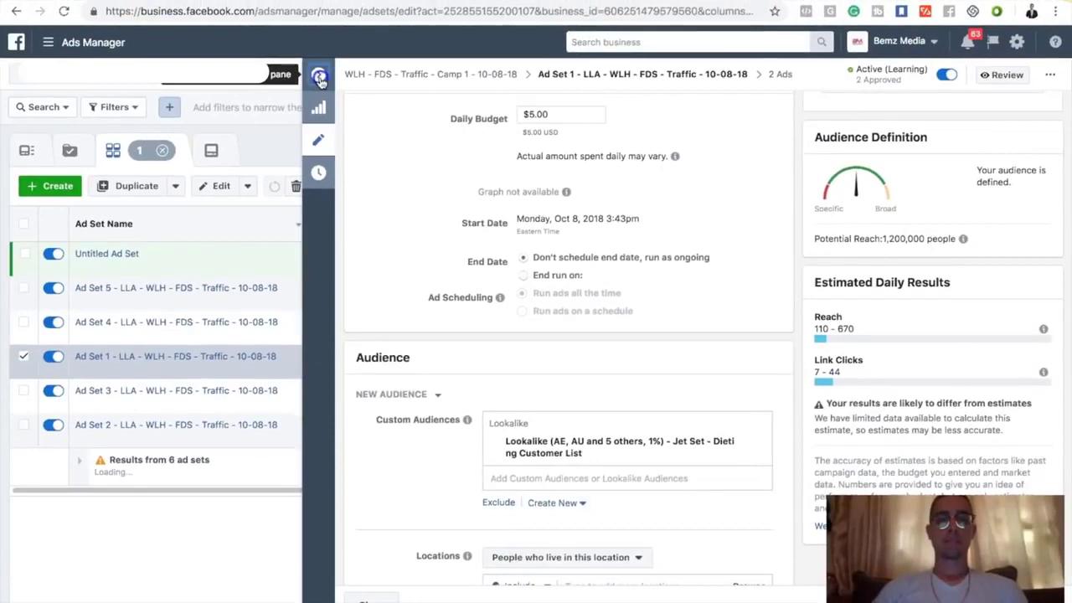
left_click(319, 76)
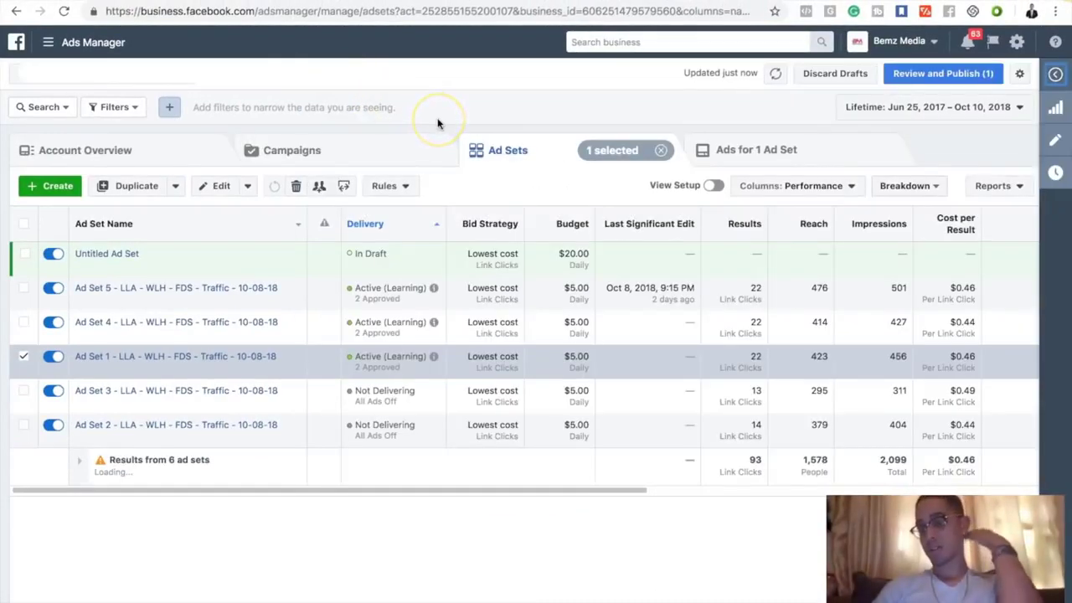
Go to Audience Insights and start with Everyone on Facebook as the audience.
left_click(67, 43)
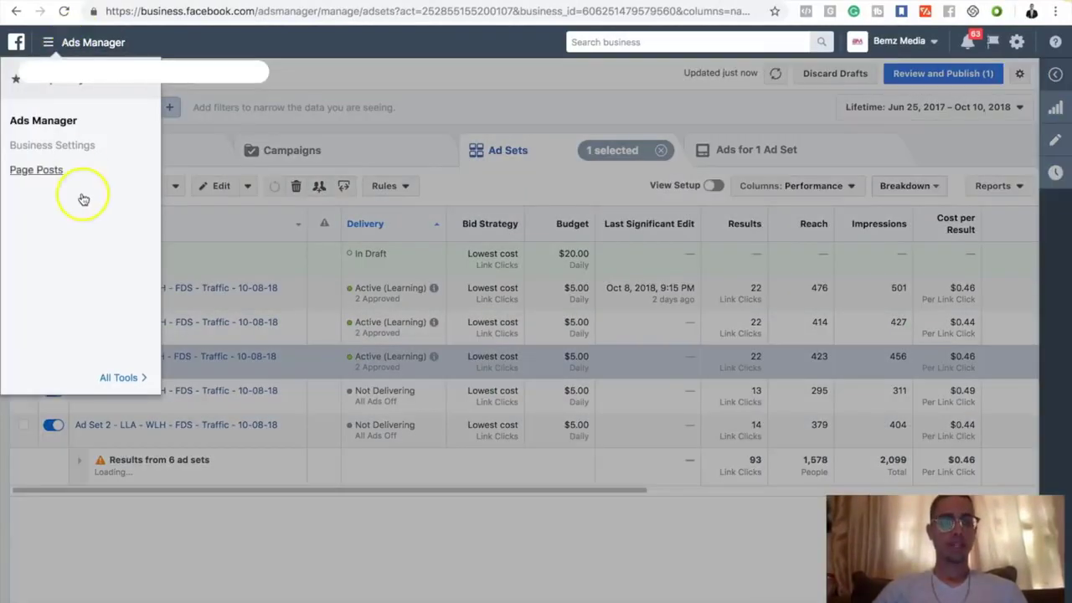
mouse_move(121, 373)
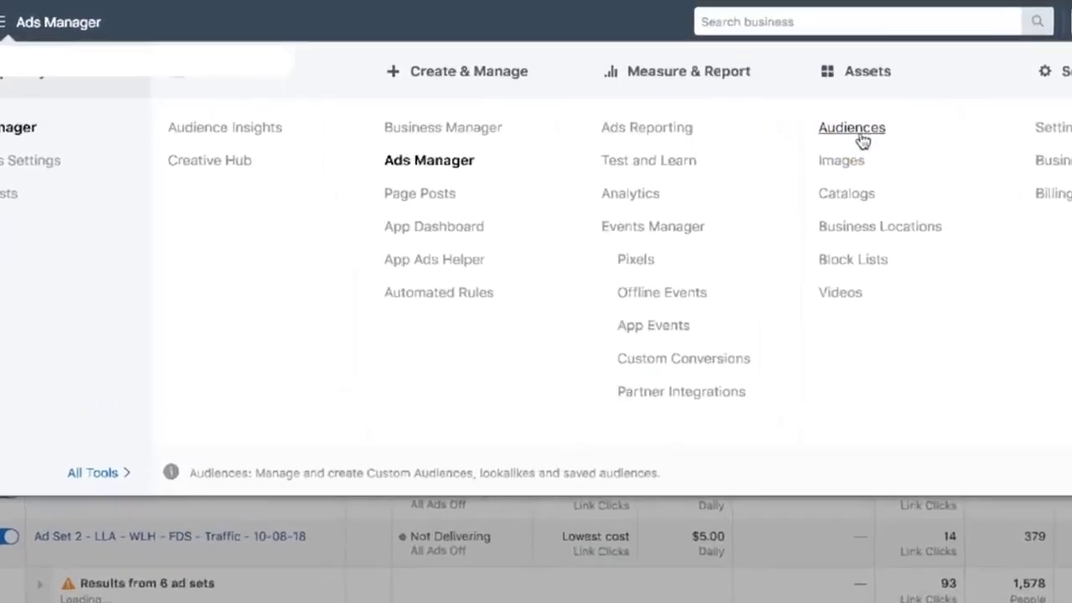
left_click(210, 124)
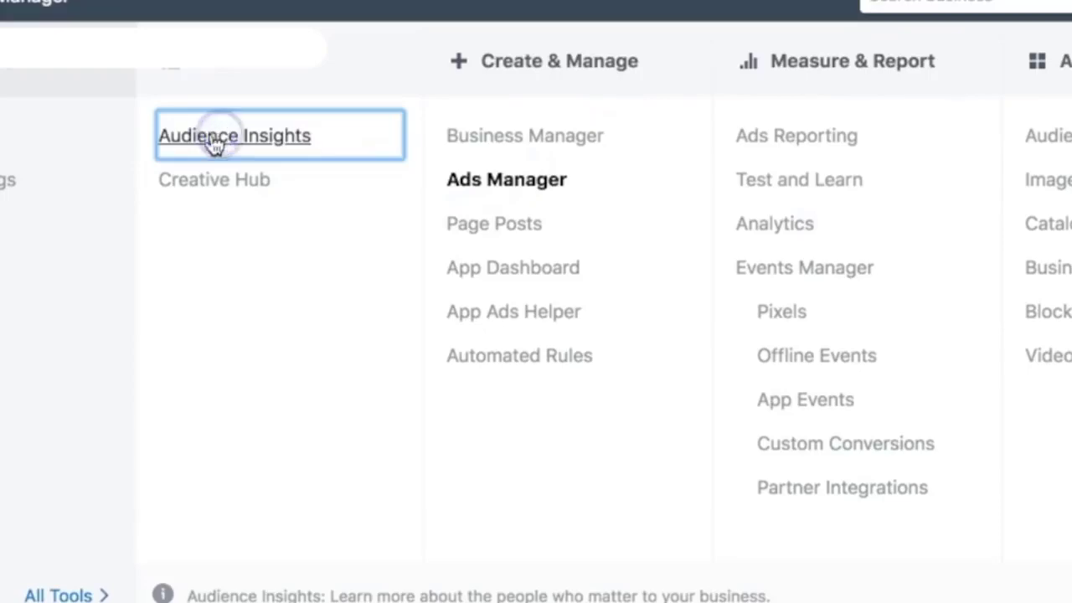
left_click(339, 153)
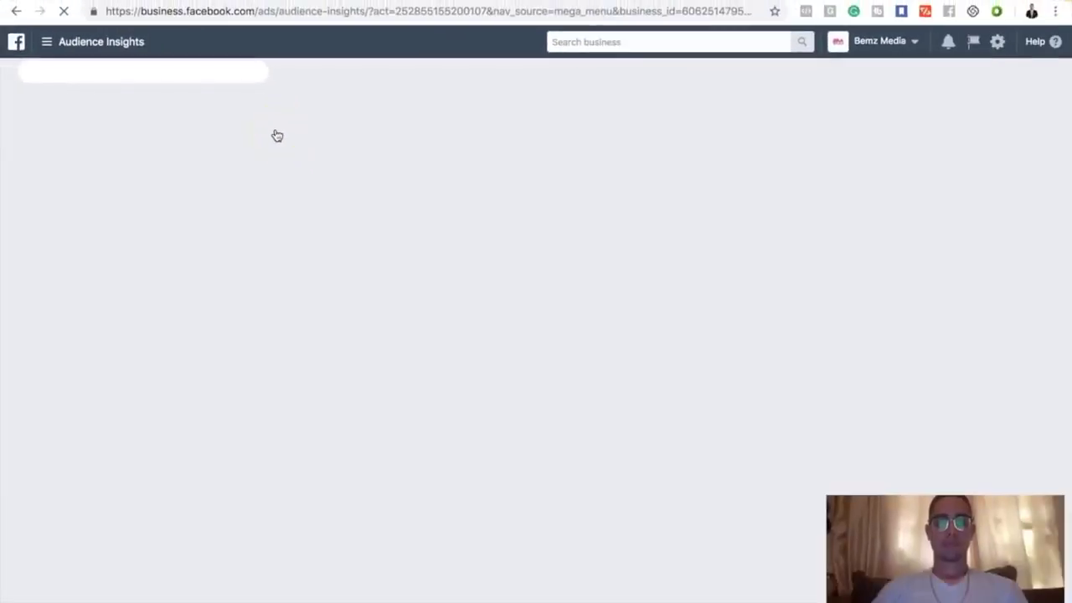
left_click(186, 42)
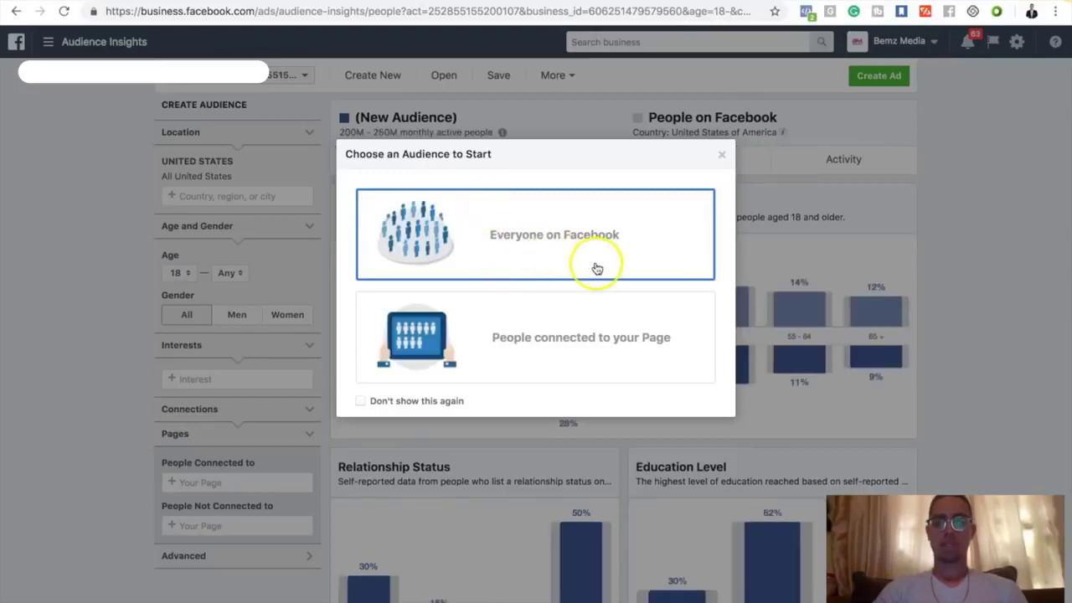
left_click(645, 262)
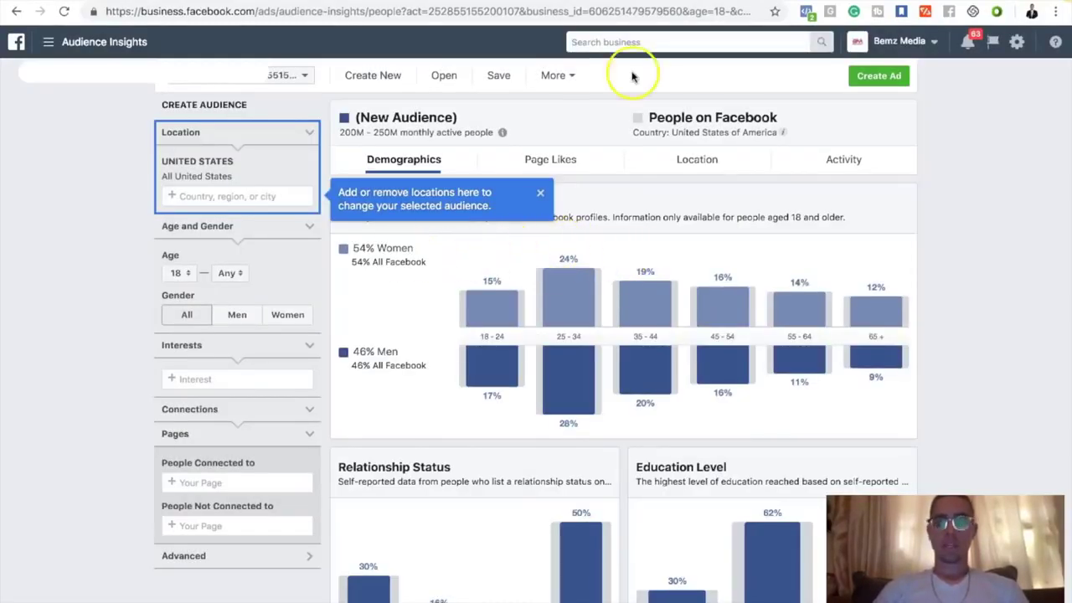
Open the Google home page in a new browser tab and leave full-screen view.
left_click(1032, 10)
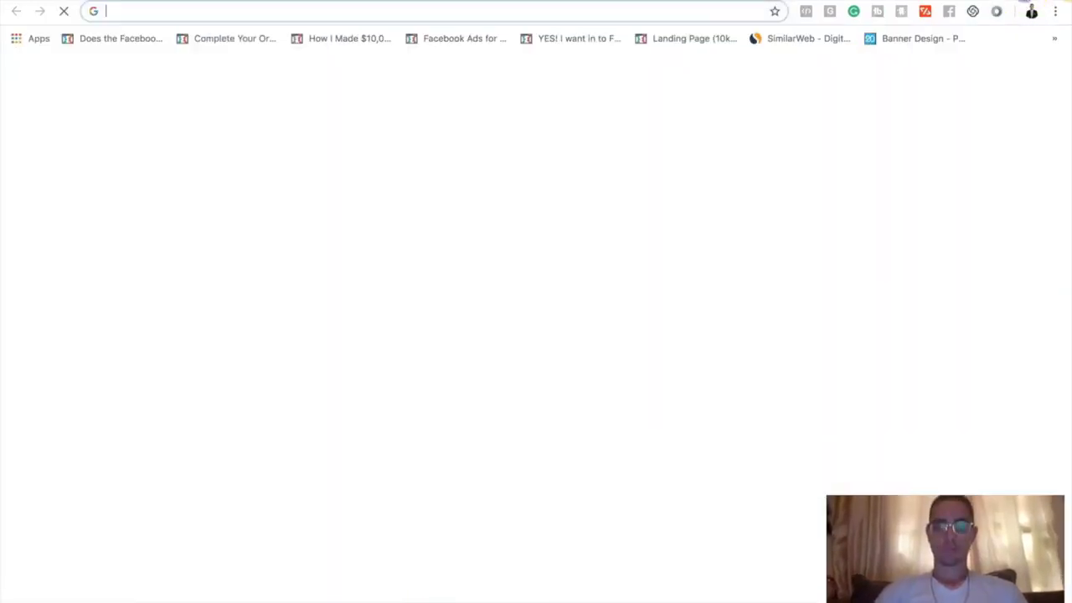
type("goo")
key("Return")
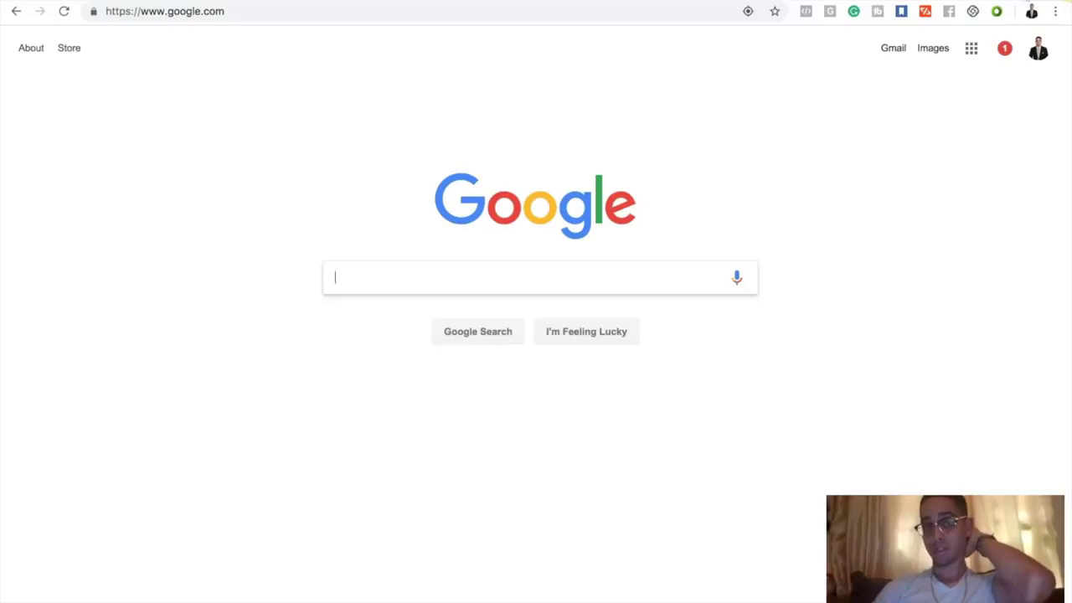
key("ctrl+super+f")
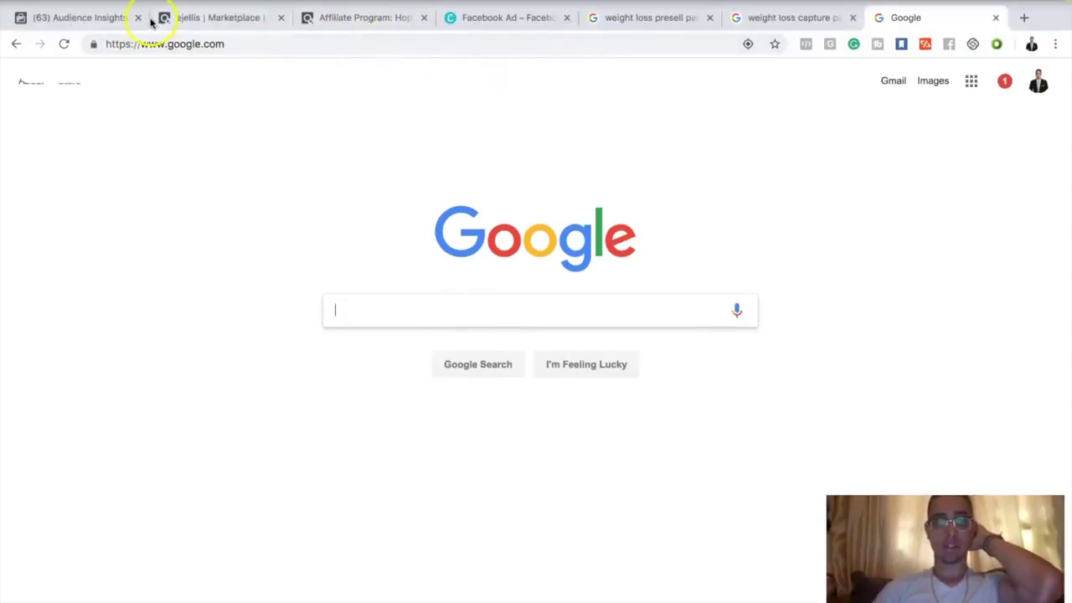
Check the Audience Insights page briefly, then return to Google and search for "weightloss".
left_click(89, 19)
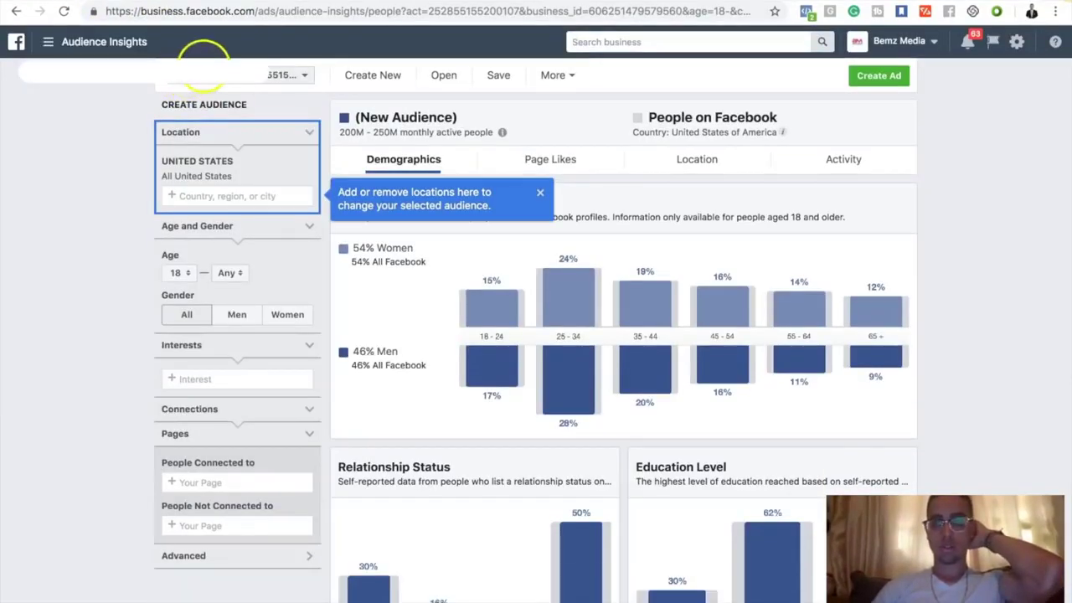
key("ctrl+shift+Tab")
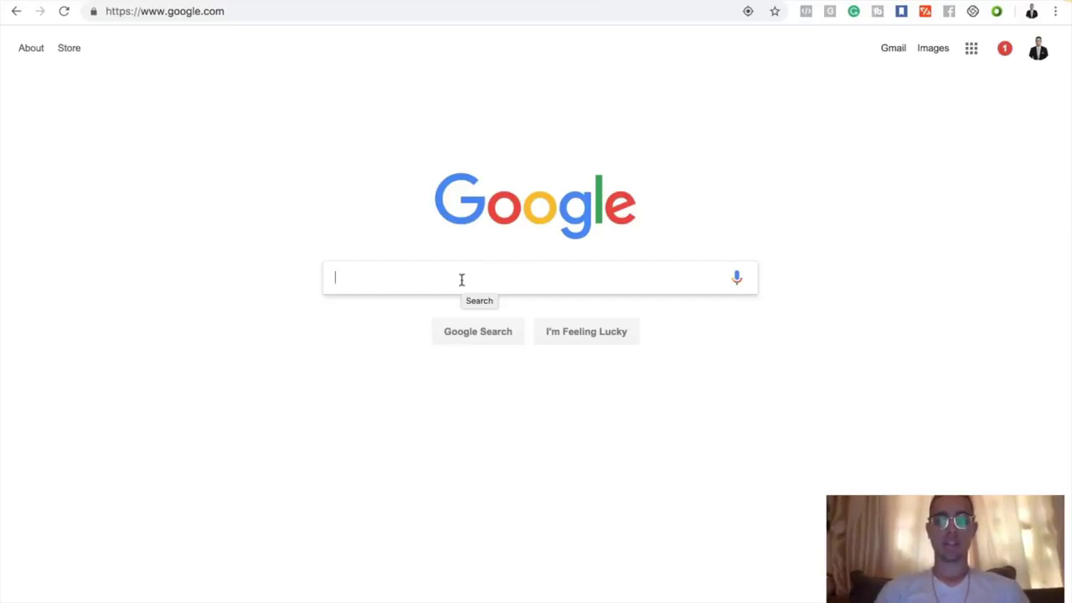
type("w")
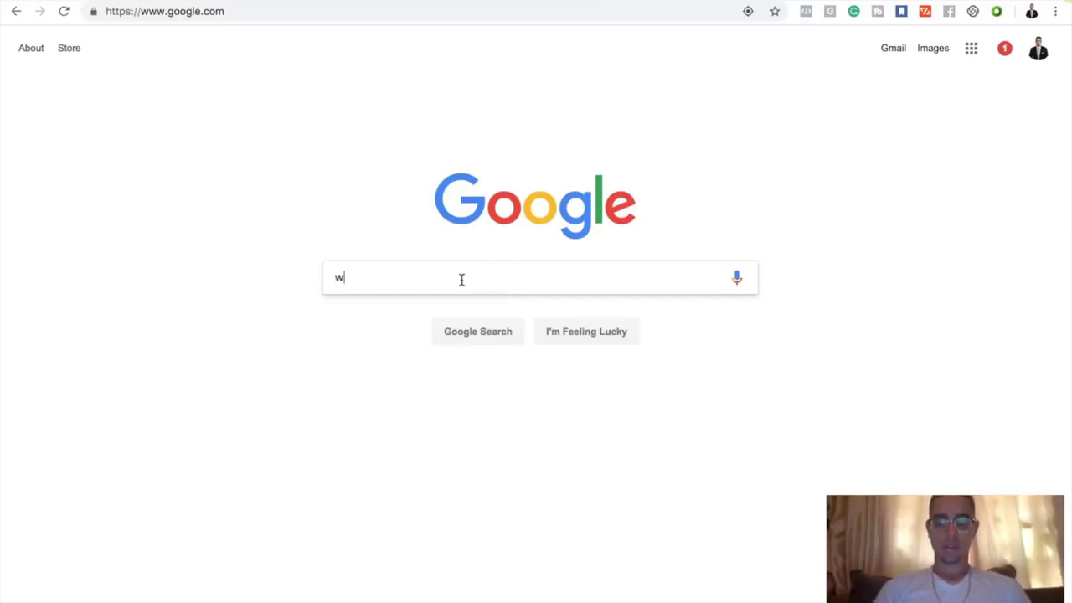
type("eightlo")
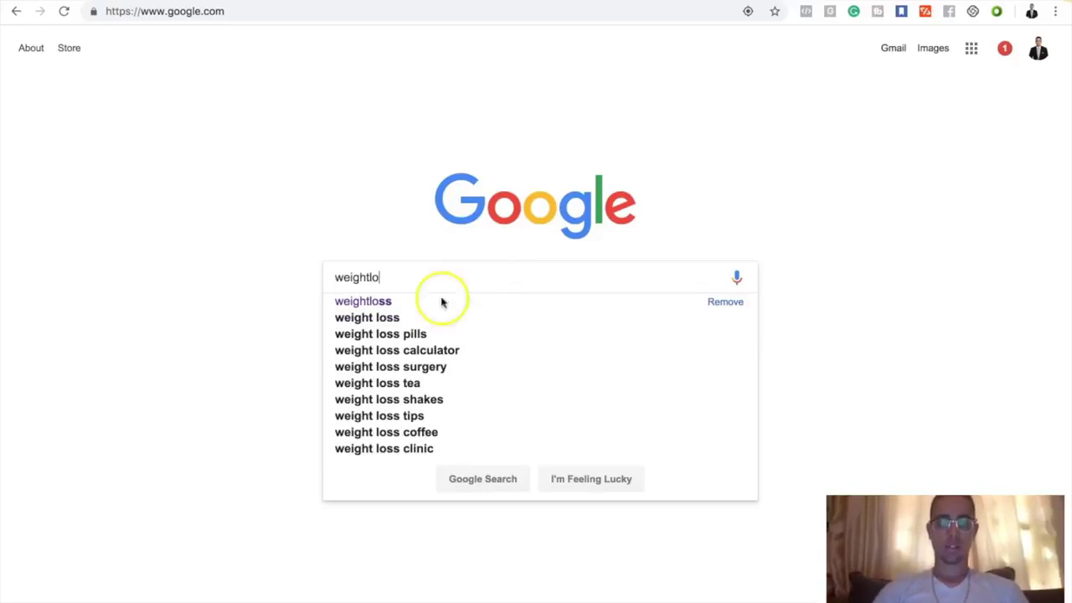
left_click(396, 301)
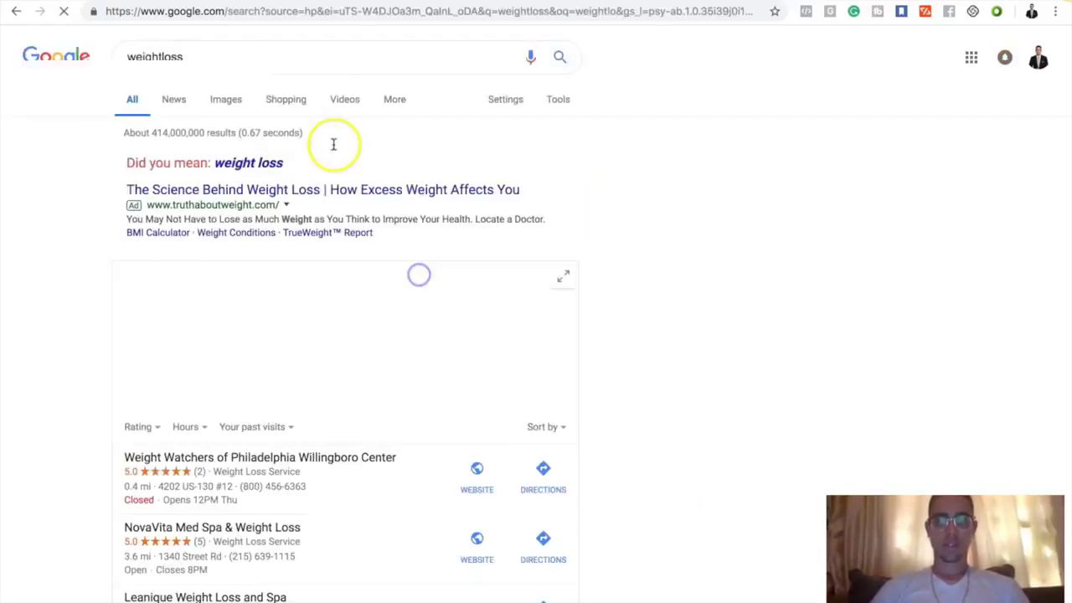
Refine the Google search to "weightloss gurus".
left_click(297, 66)
type("gu")
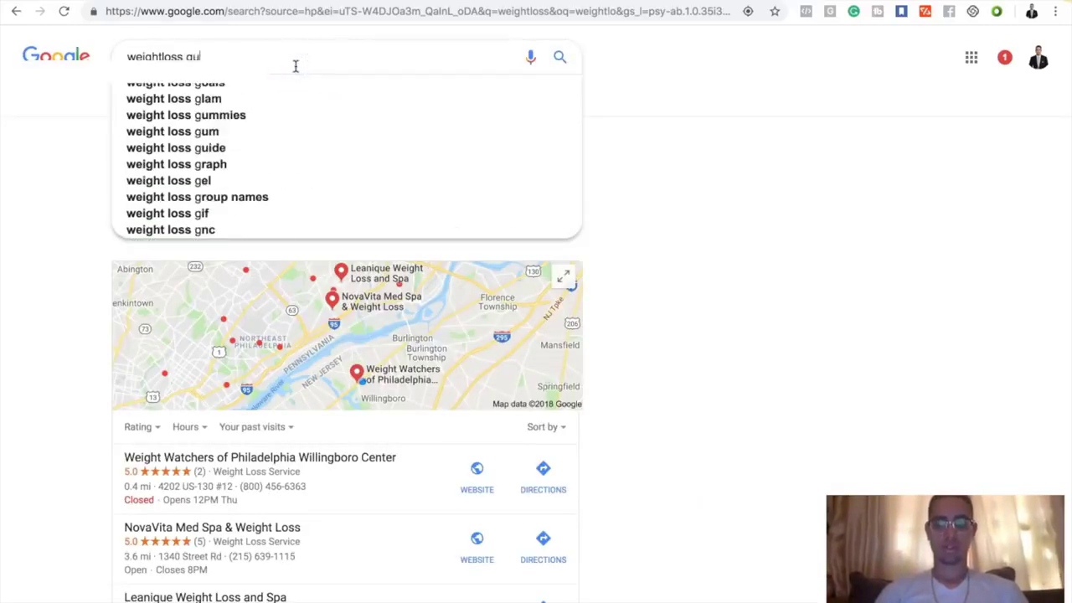
type("ru")
type("s")
key("Return")
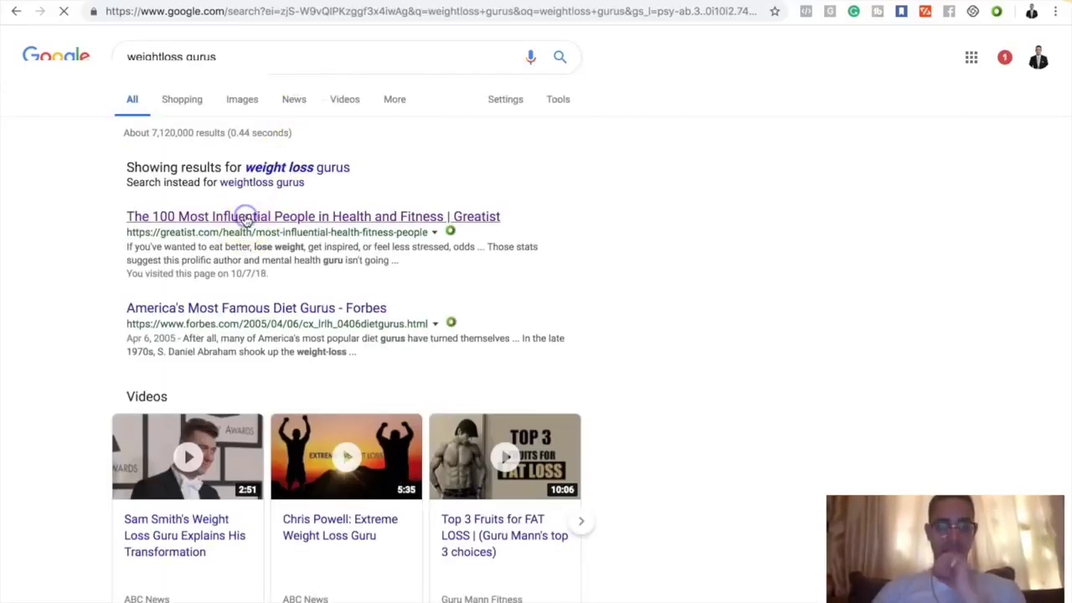
Open Greatist's article on the 100 most influential people in health and fitness and browse to entries 70 to 68.
left_click(245, 217)
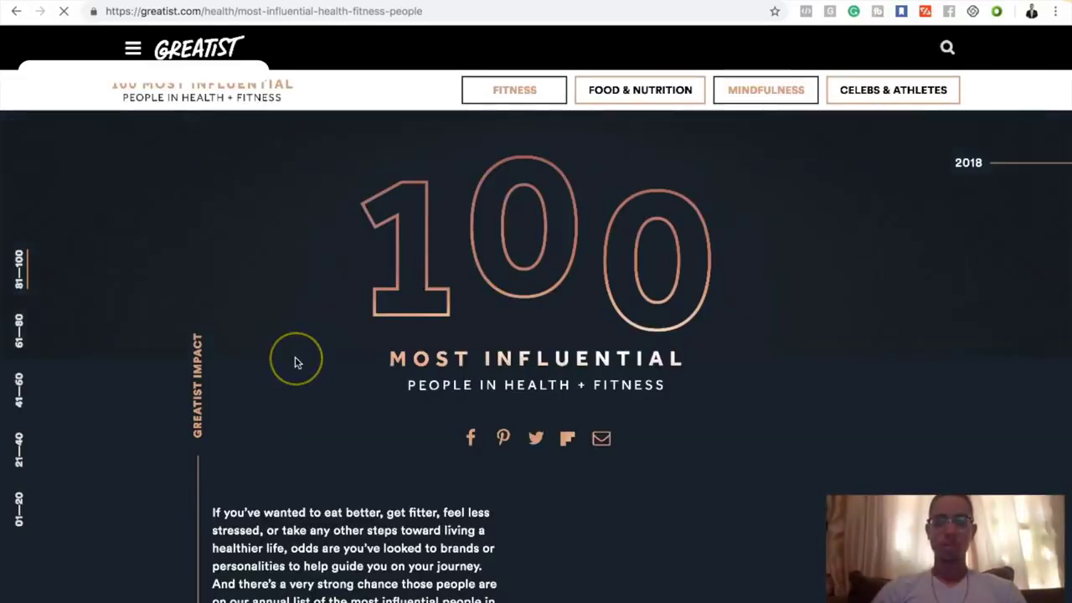
scroll(295, 362, "down", 5)
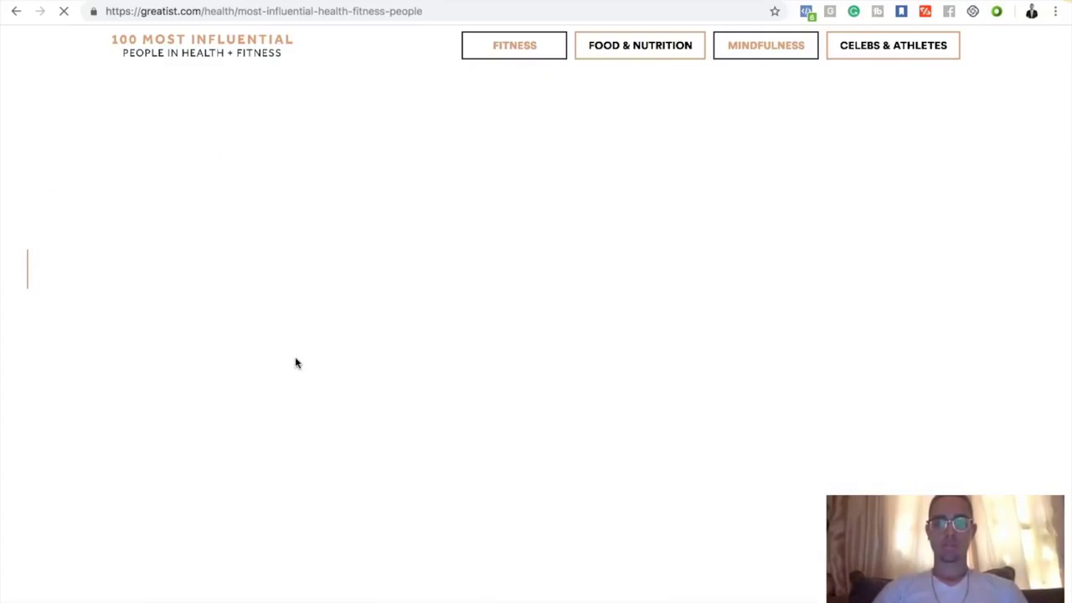
scroll(295, 363, "down", 8)
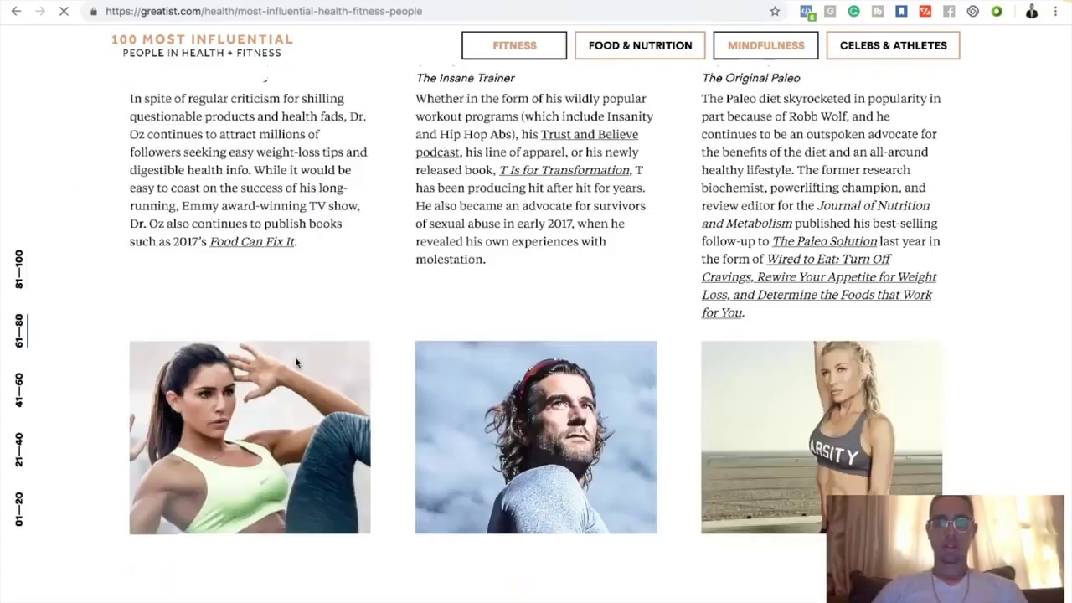
scroll(294, 363, "up", 5)
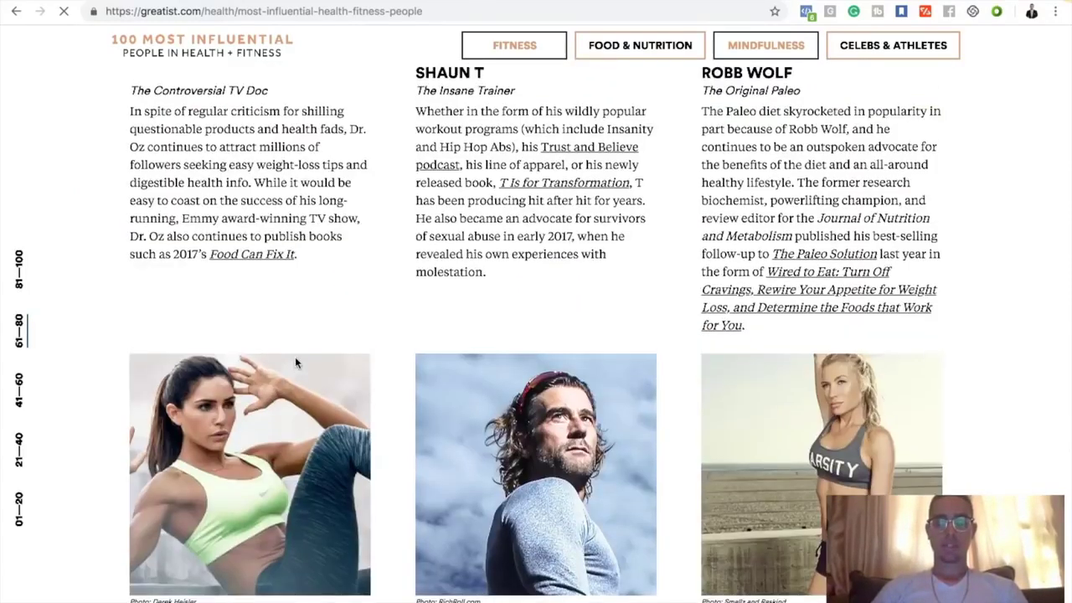
scroll(295, 362, "up", 2)
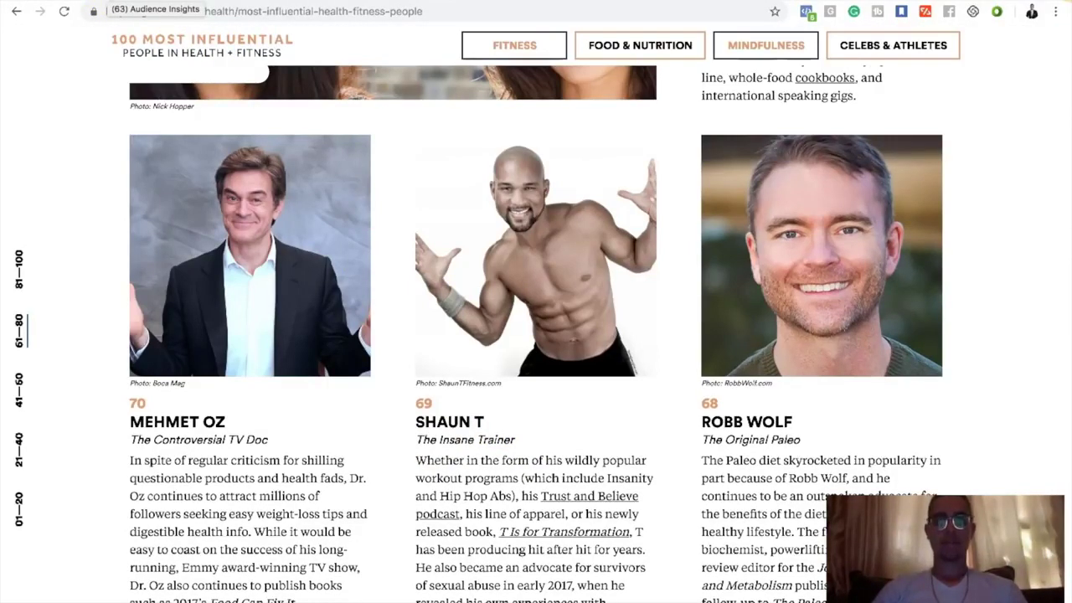
Return to Audience Insights and add the public figure Shaun T as an interest for the United States audience.
left_click(155, 1)
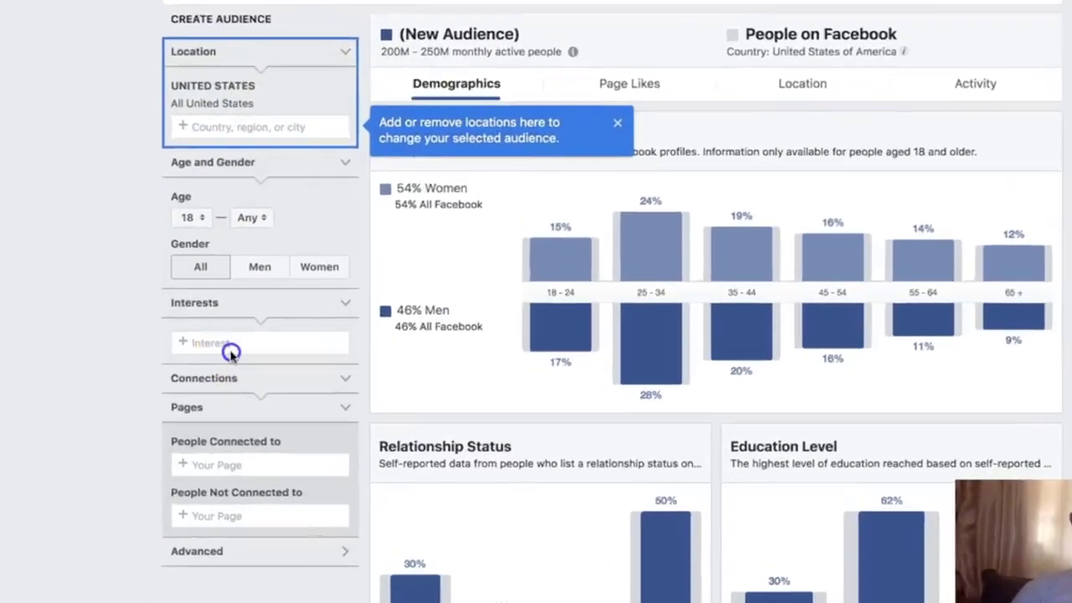
left_click(230, 345)
type("sean t")
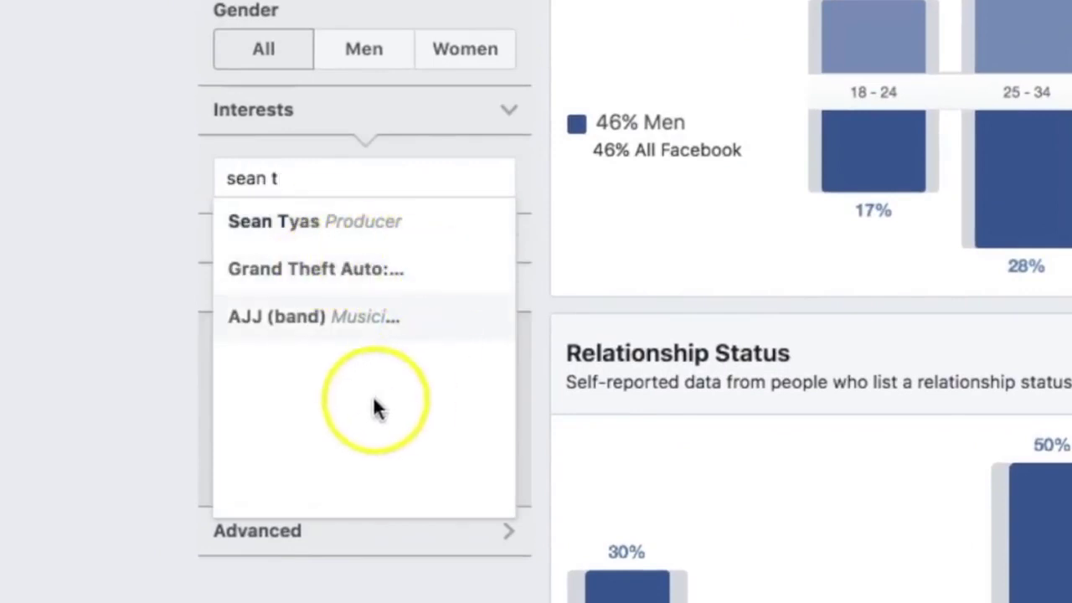
key("BackSpace")
key("BackSpace")
key("BackSpace")
key("BackSpace")
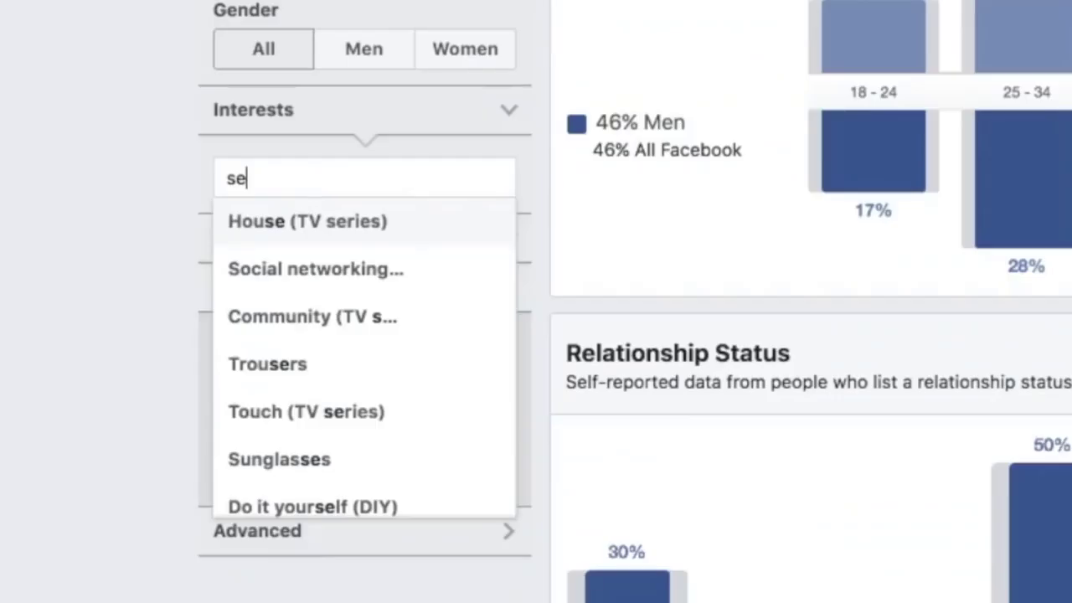
key("BackSpace")
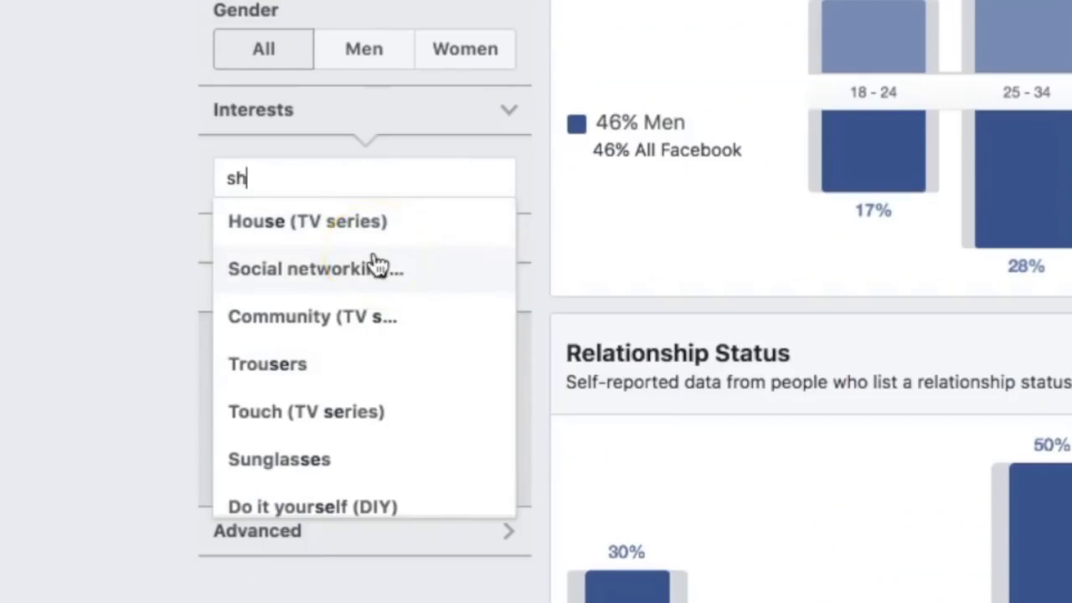
type("n t")
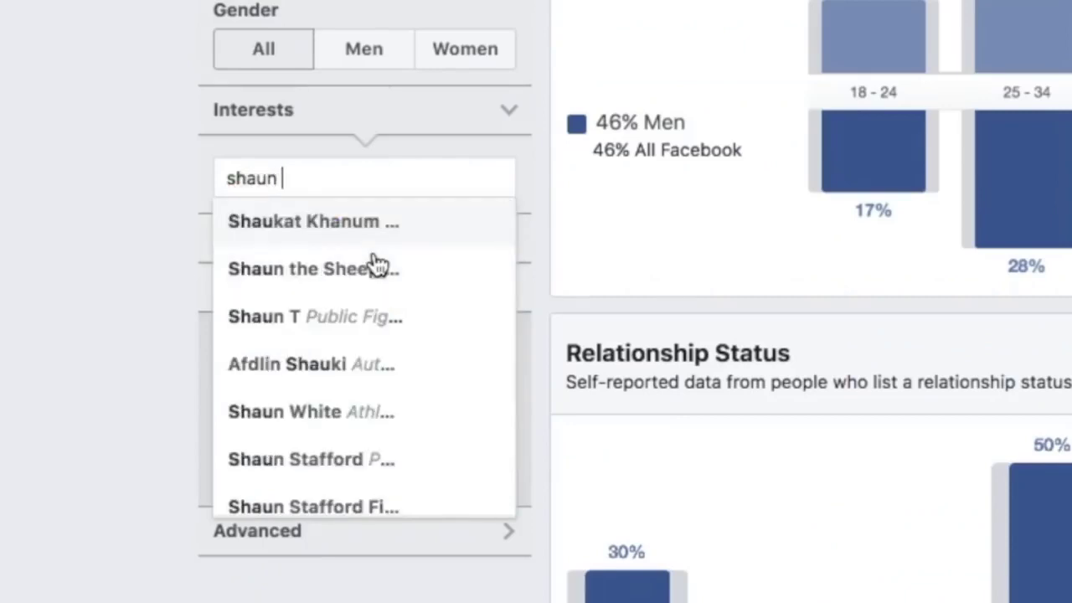
left_click(343, 220)
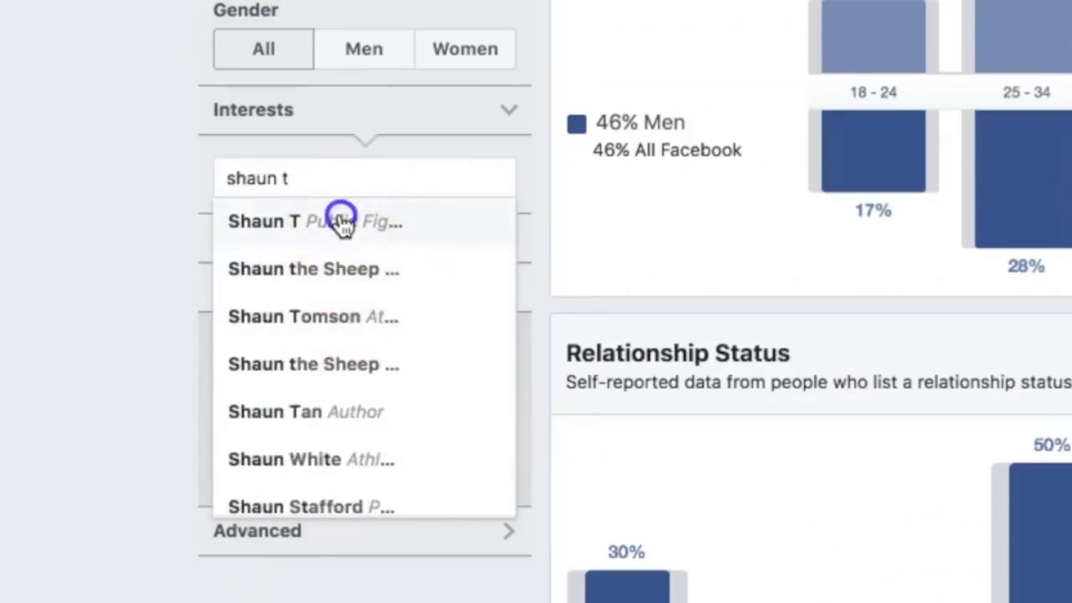
left_click(100, 196)
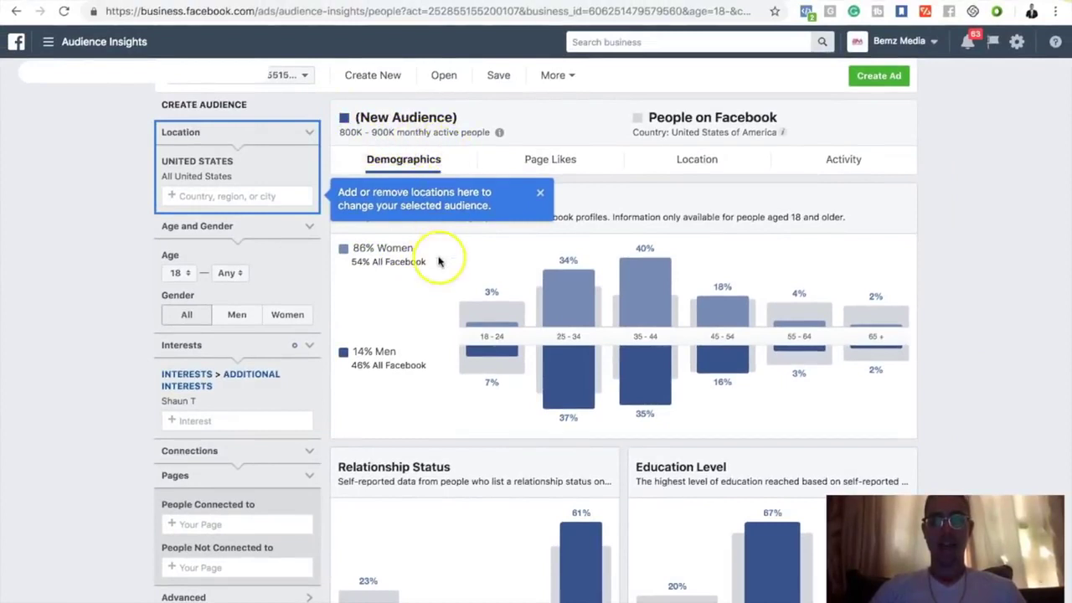
Look over the audience demographics, then leave Audience Insights without saving and go to Ads Manager.
scroll(438, 284, "down", 1)
scroll(438, 285, "up", 1)
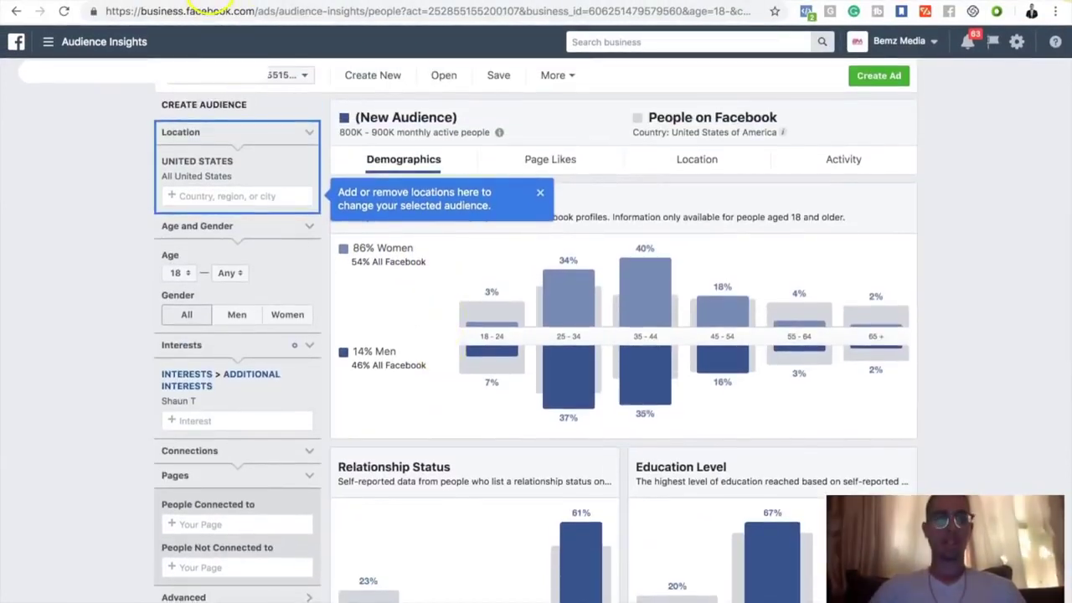
left_click(49, 42)
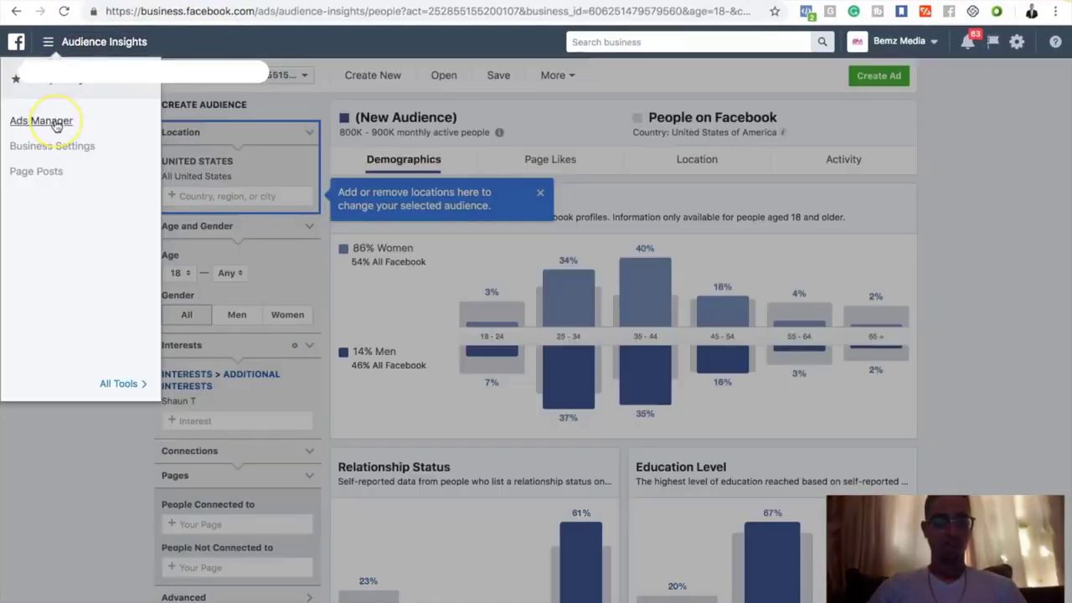
left_click(55, 124)
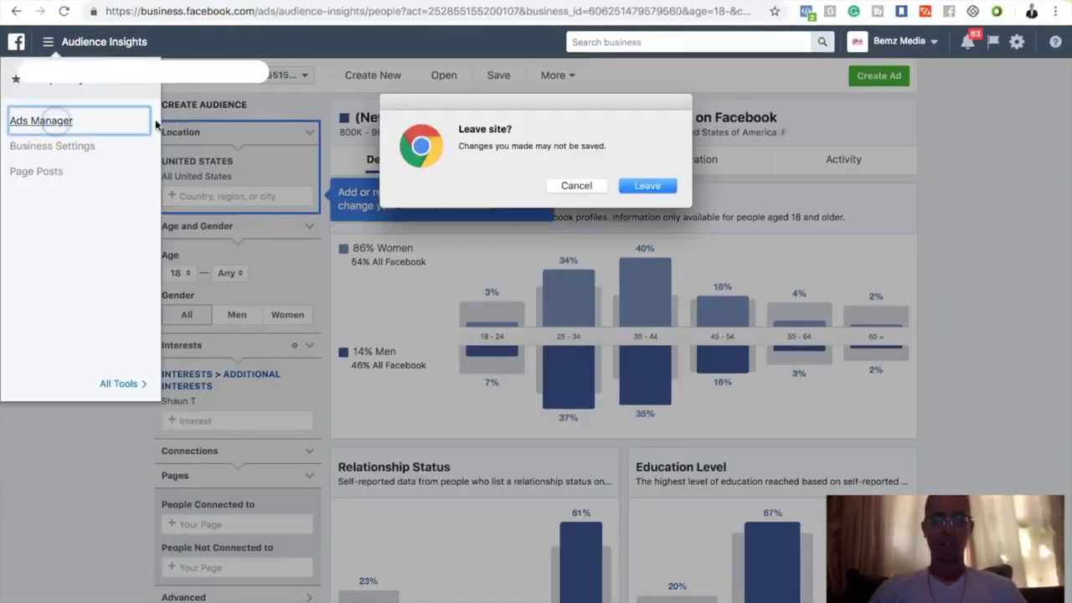
left_click(645, 186)
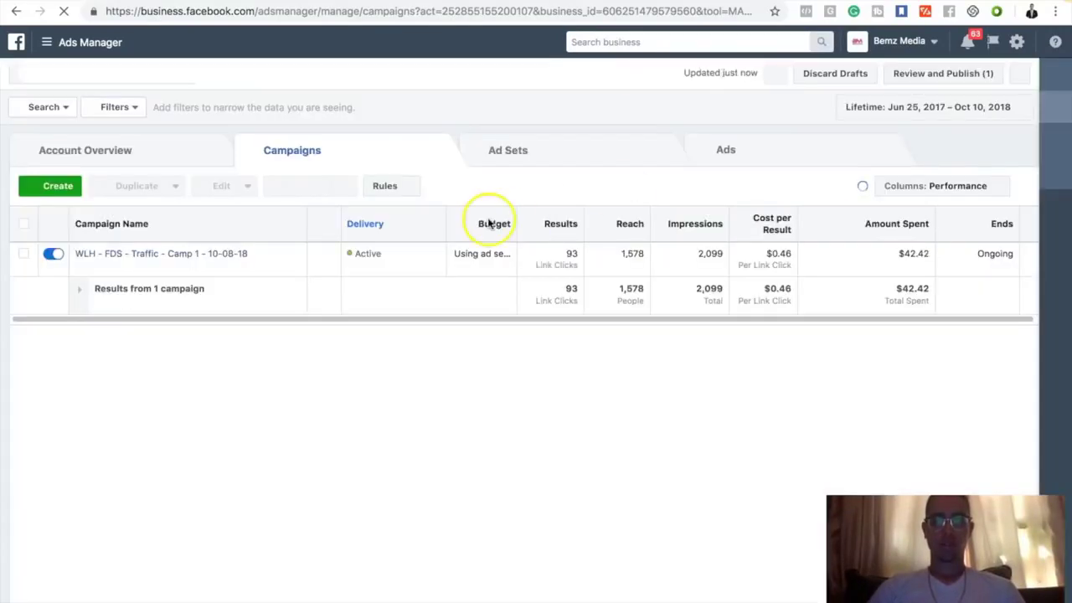
Select the campaign WLH - FDS - Traffic - Camp 1 - 10-08-18 and open its Untitled Ad Set for editing.
left_click(28, 254)
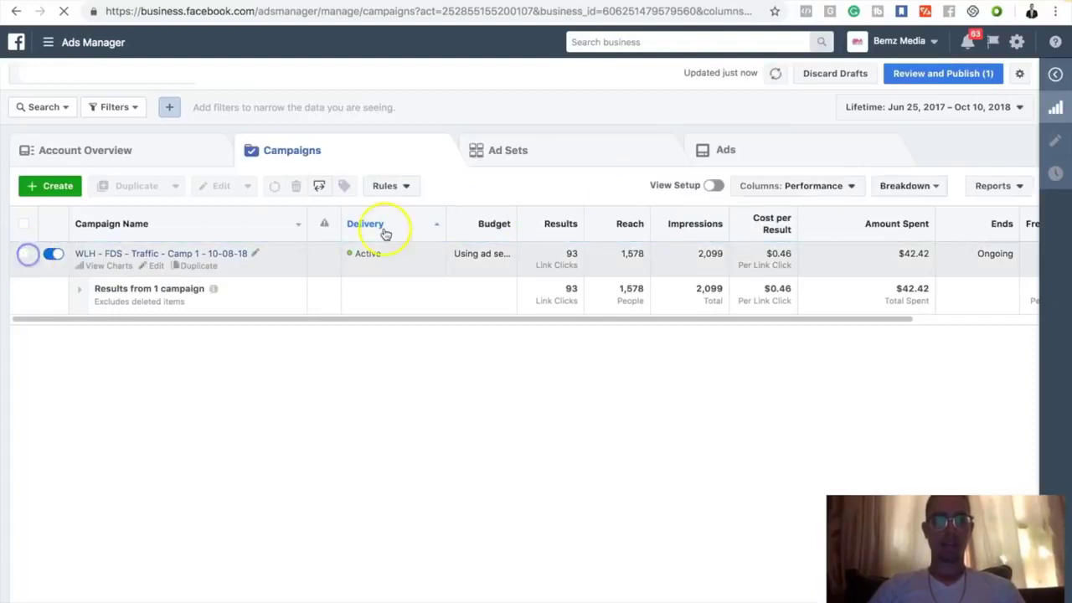
left_click(528, 156)
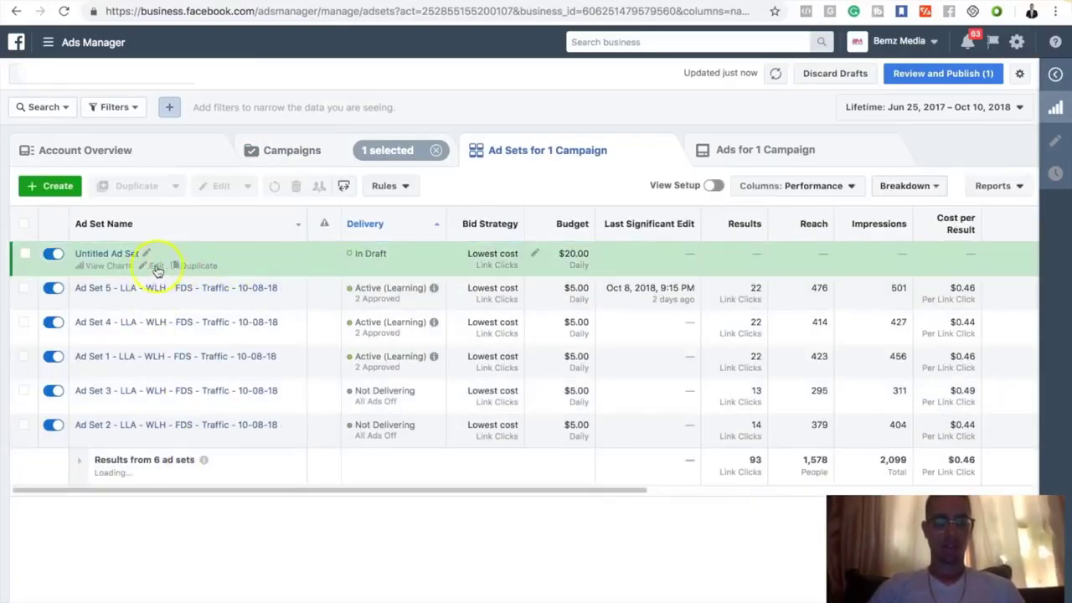
left_click(154, 266)
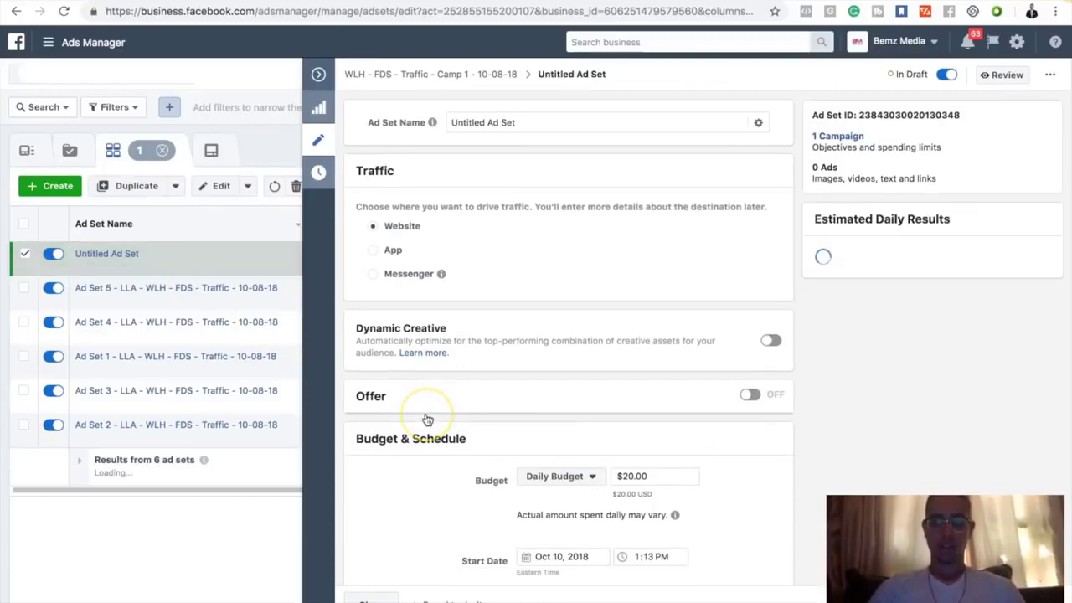
Add the interest "shaun t" to the people included in the ad set's detailed targeting.
scroll(427, 419, "down", 7)
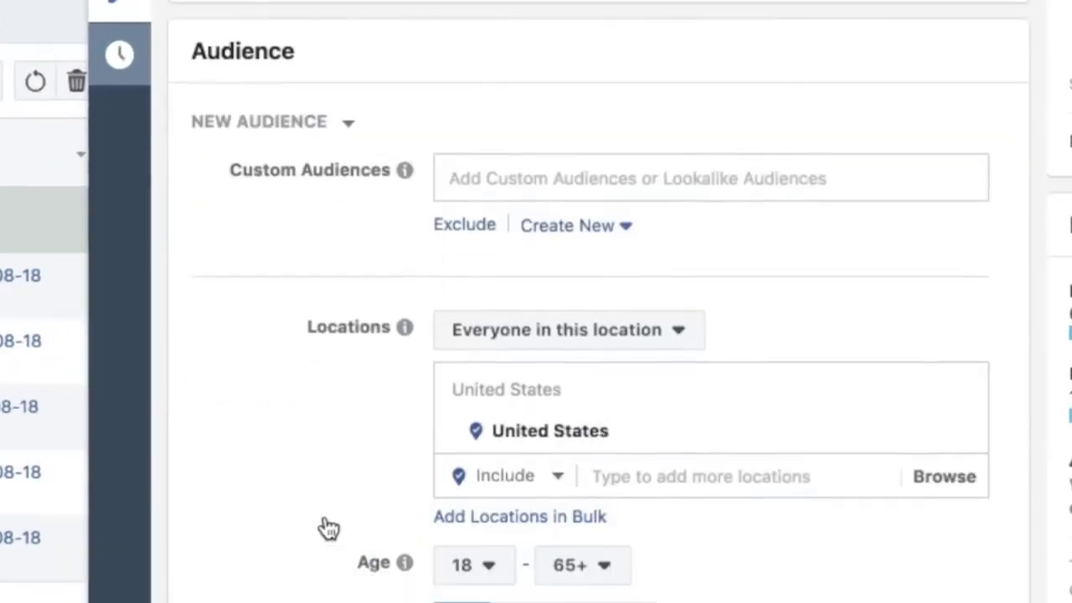
scroll(328, 528, "down", 6)
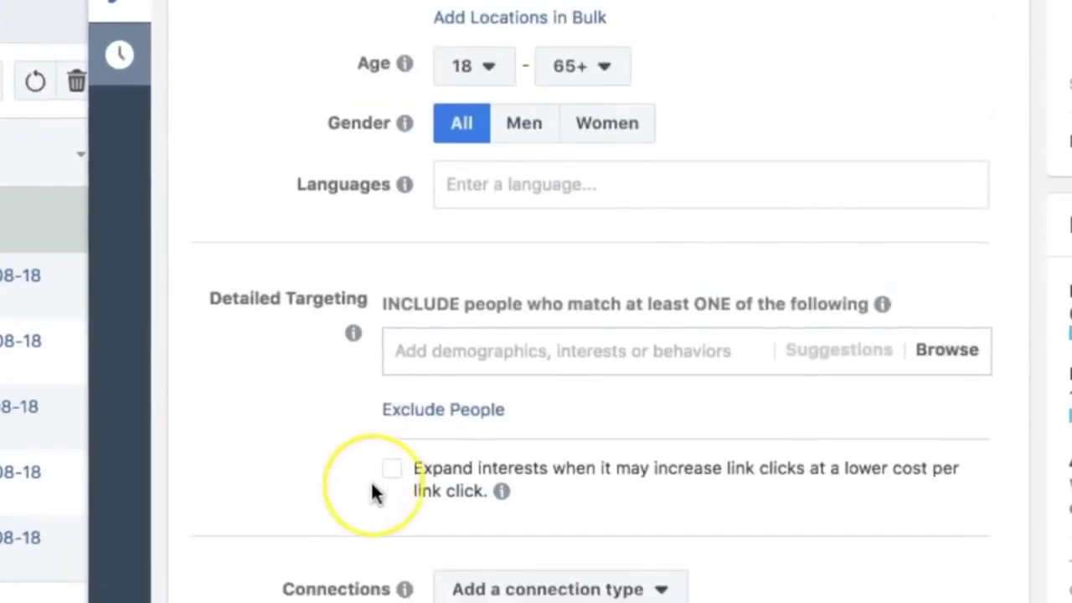
scroll(371, 491, "down", 3)
left_click(470, 178)
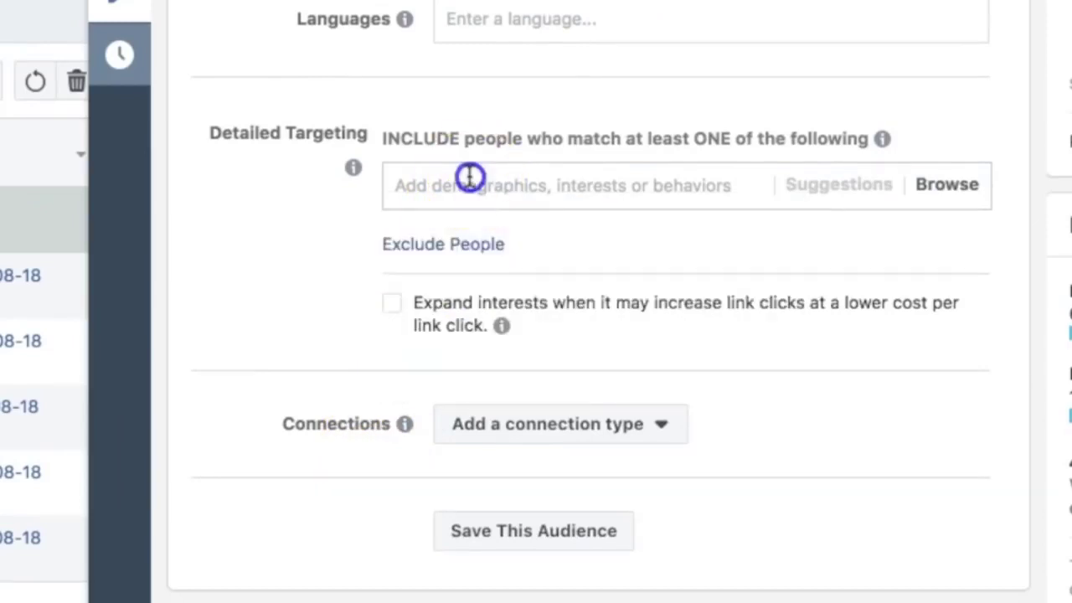
type("shaun t")
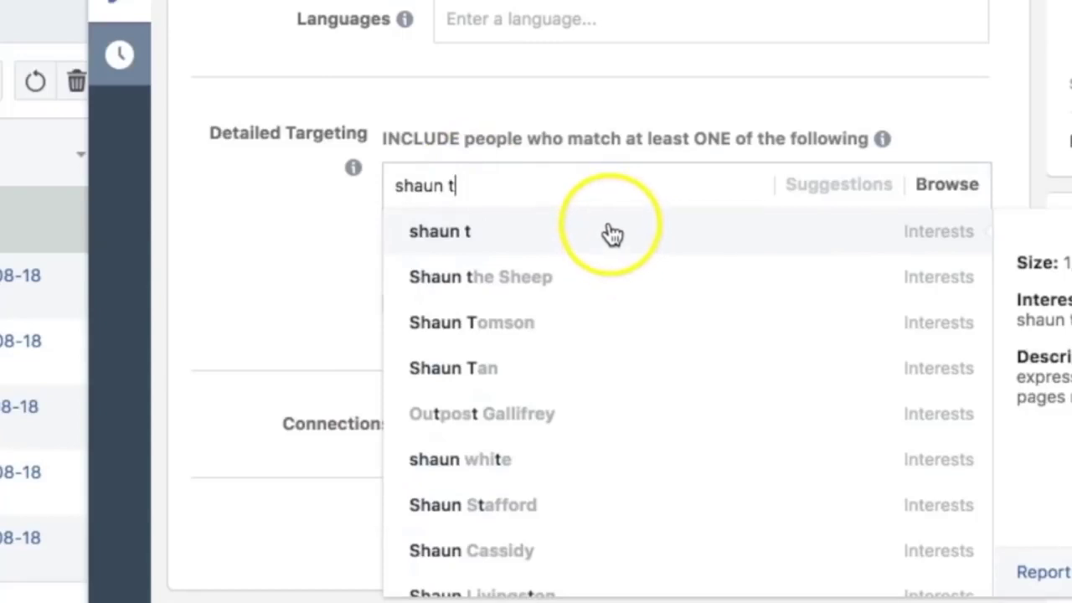
left_click(612, 233)
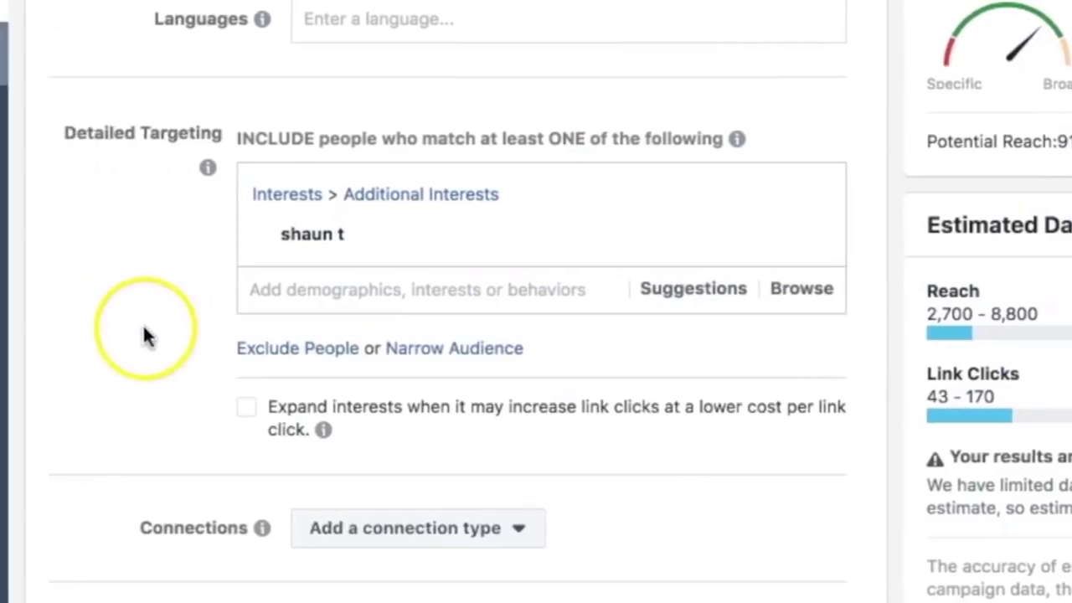
Review the ad set's location, age, gender and targeting settings, and switch its placement option to Edit Placements.
scroll(285, 335, "up", 3)
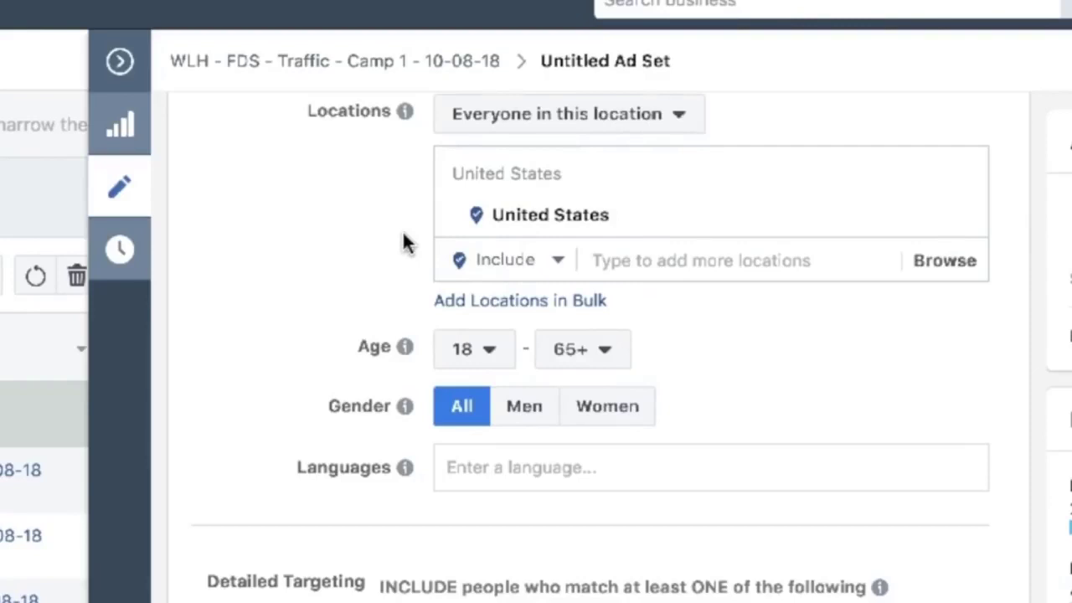
scroll(405, 243, "down", 5)
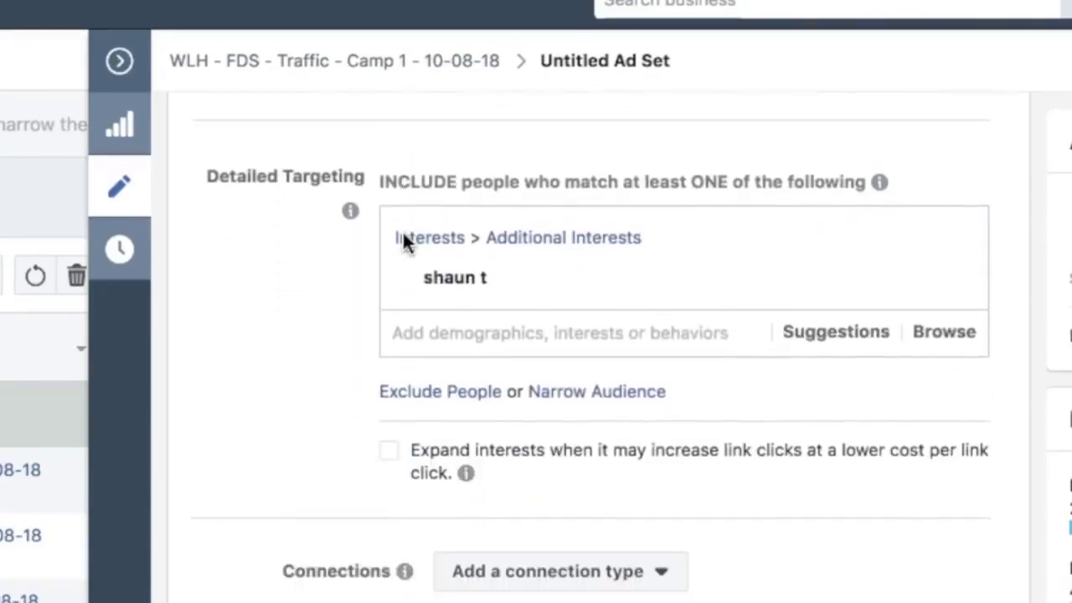
scroll(405, 241, "down", 5)
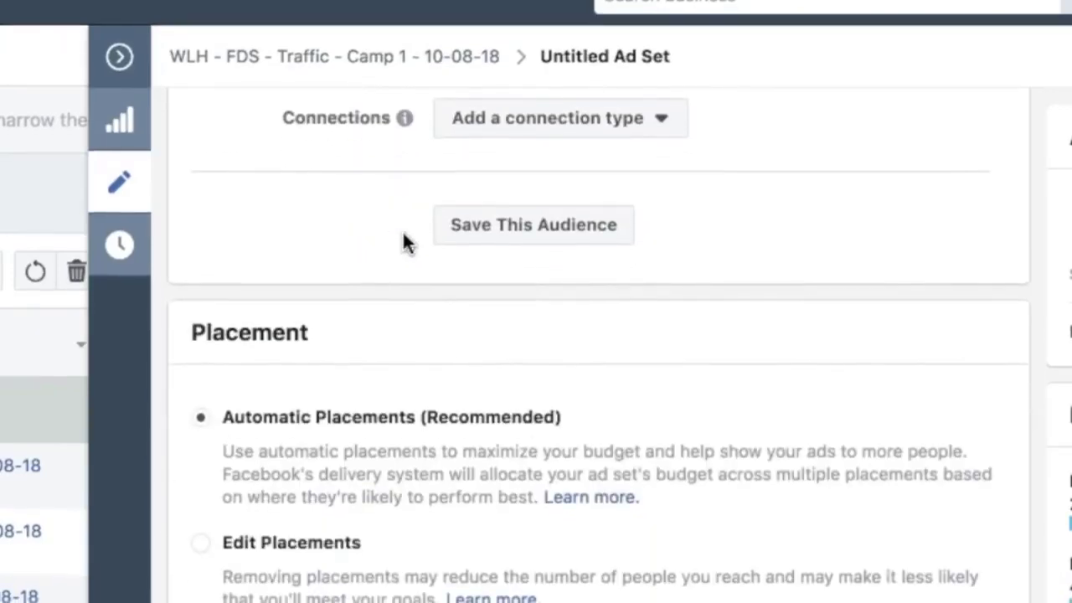
left_click(202, 543)
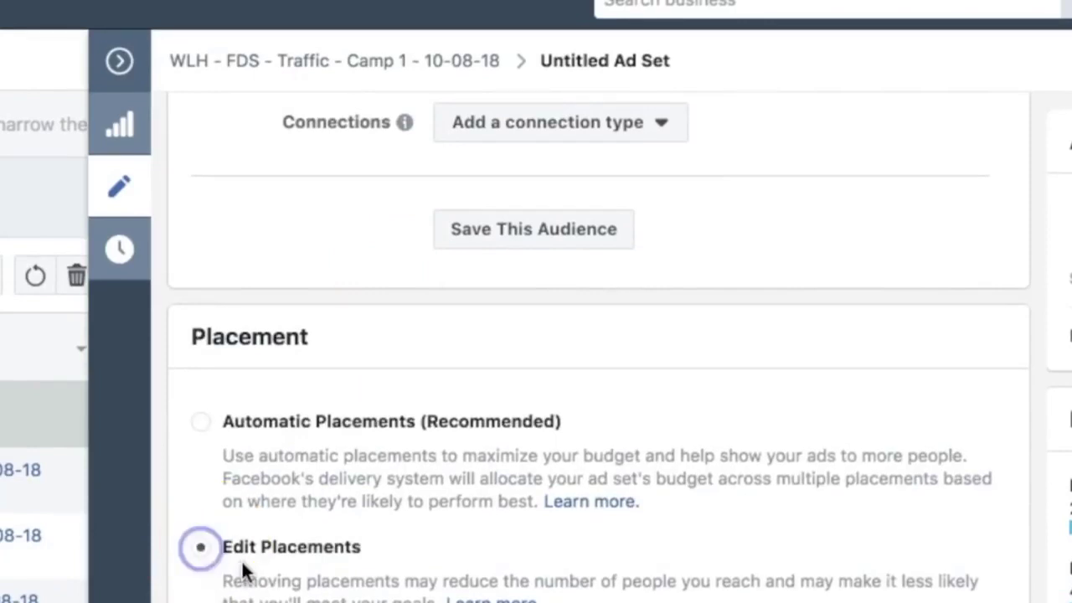
Look over the ad set's placement list, mobile device options and content exclusion settings.
scroll(244, 571, "down", 15)
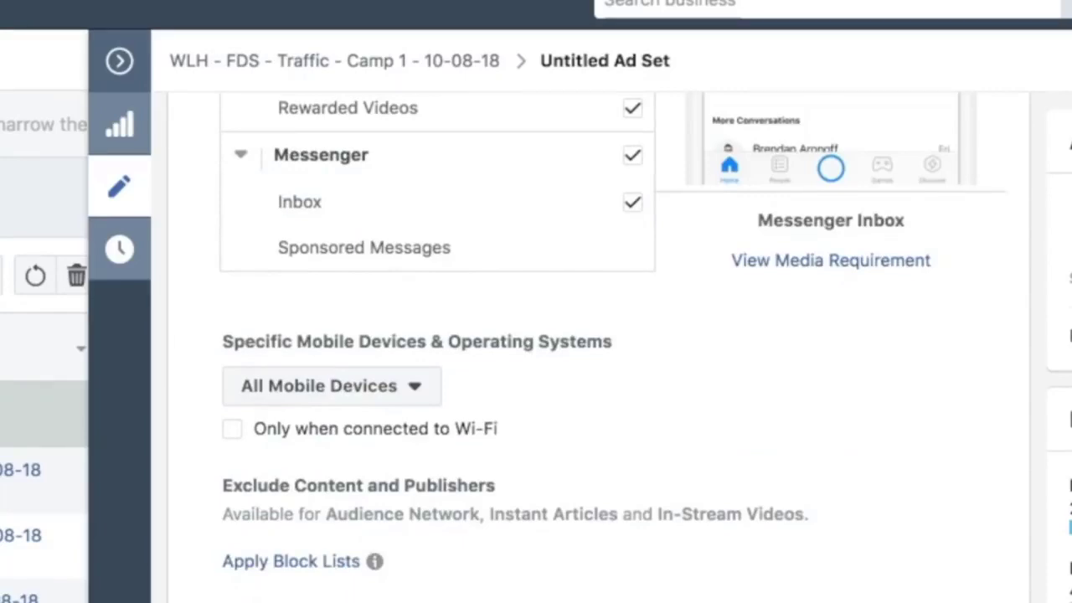
scroll(387, 484, "up", 10)
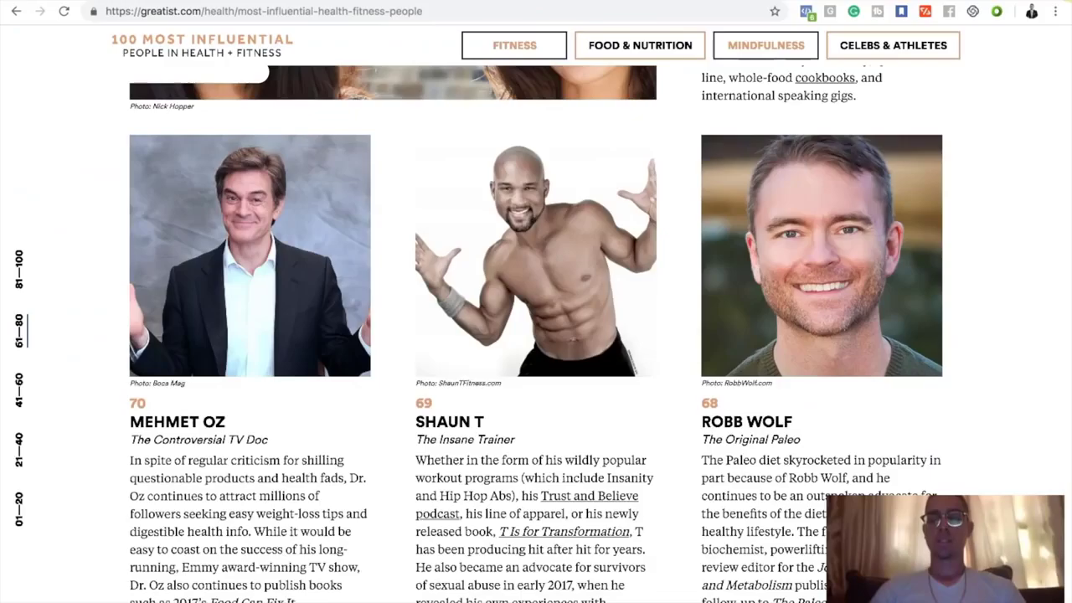
Browse Greatist's list of the 100 most influential people in health and fitness for possible targeting interests.
scroll(733, 265, "down", 1)
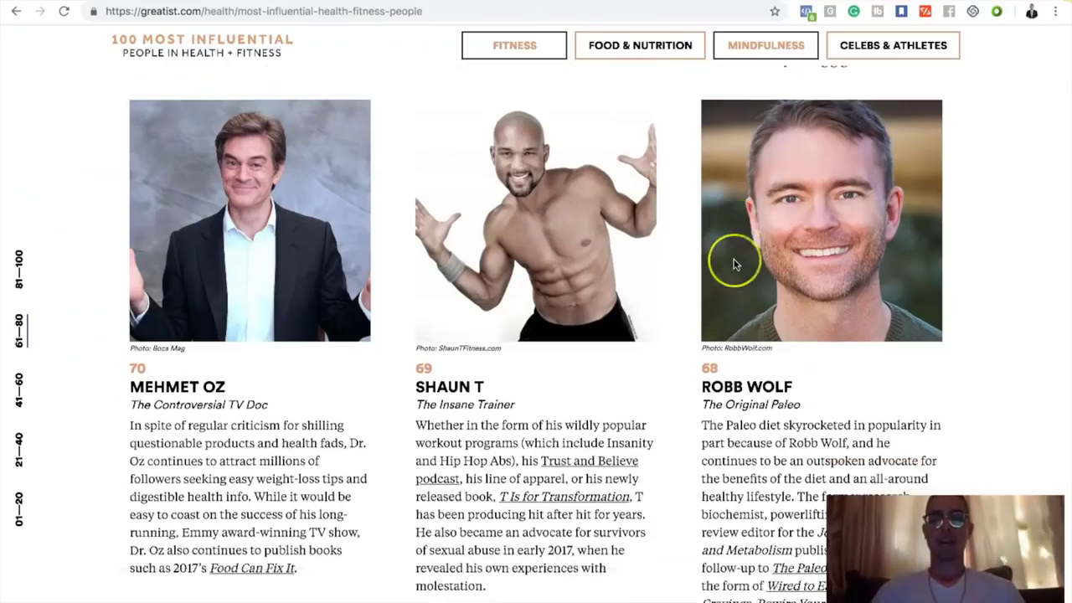
scroll(733, 264, "down", 15)
scroll(734, 265, "up", 20)
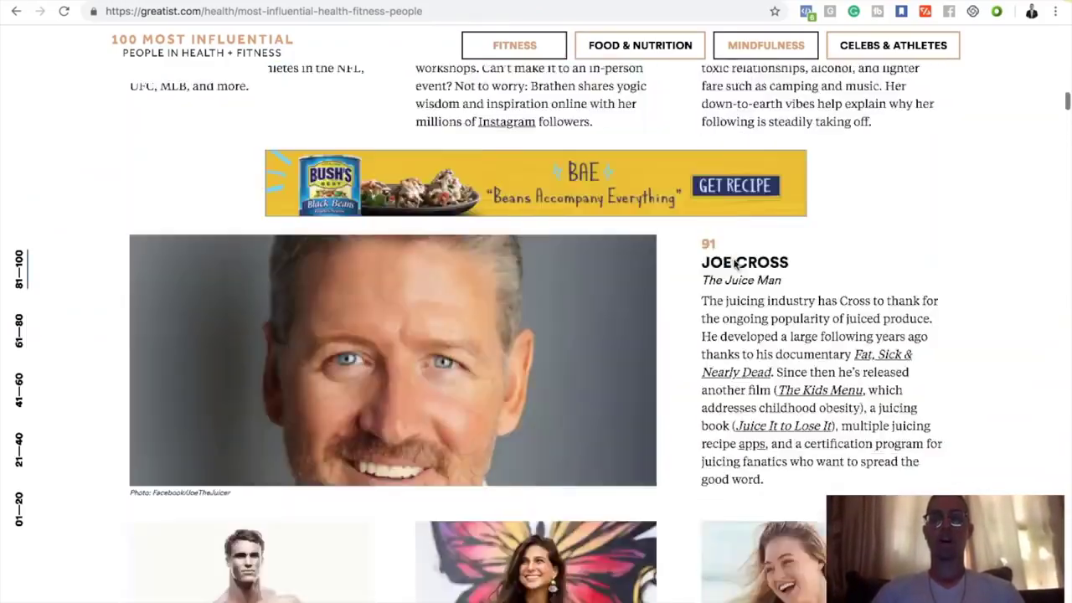
scroll(733, 265, "up", 3)
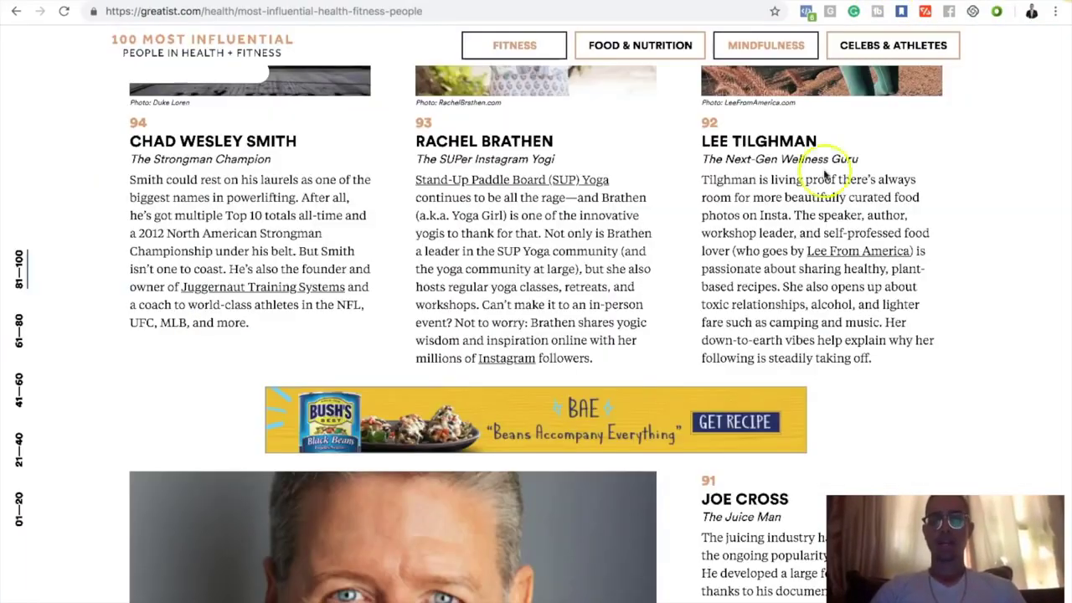
scroll(826, 167, "down", 15)
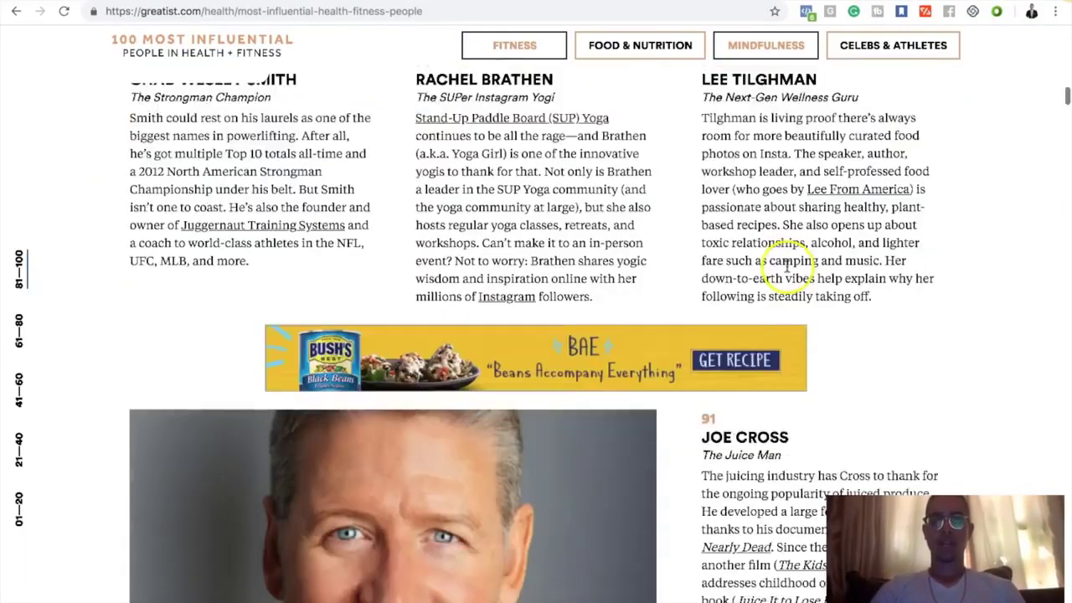
scroll(788, 263, "down", 10)
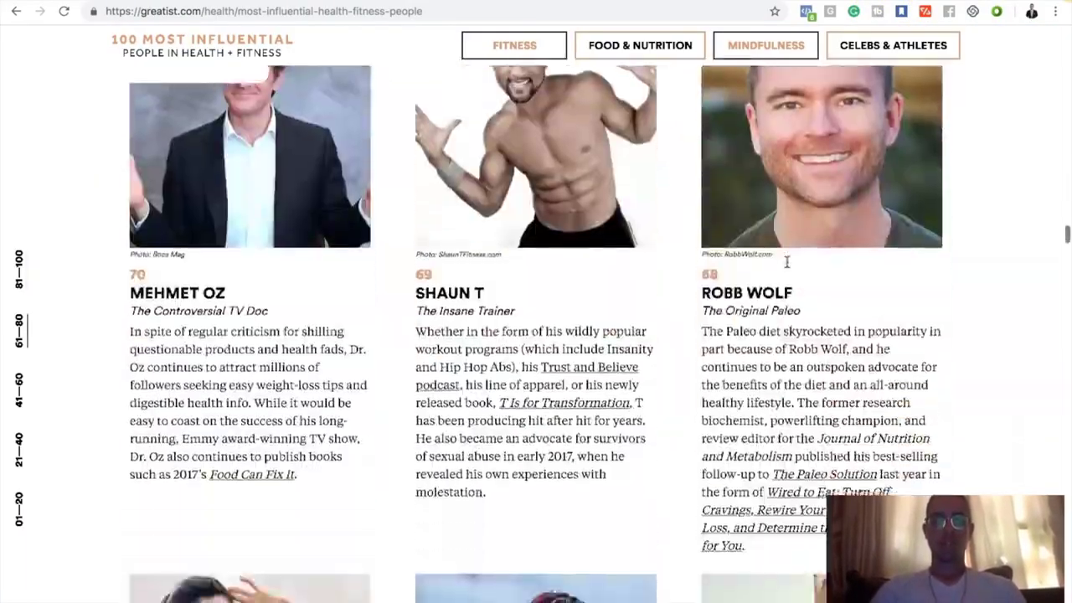
scroll(787, 262, "up", 15)
scroll(880, 167, "up", 15)
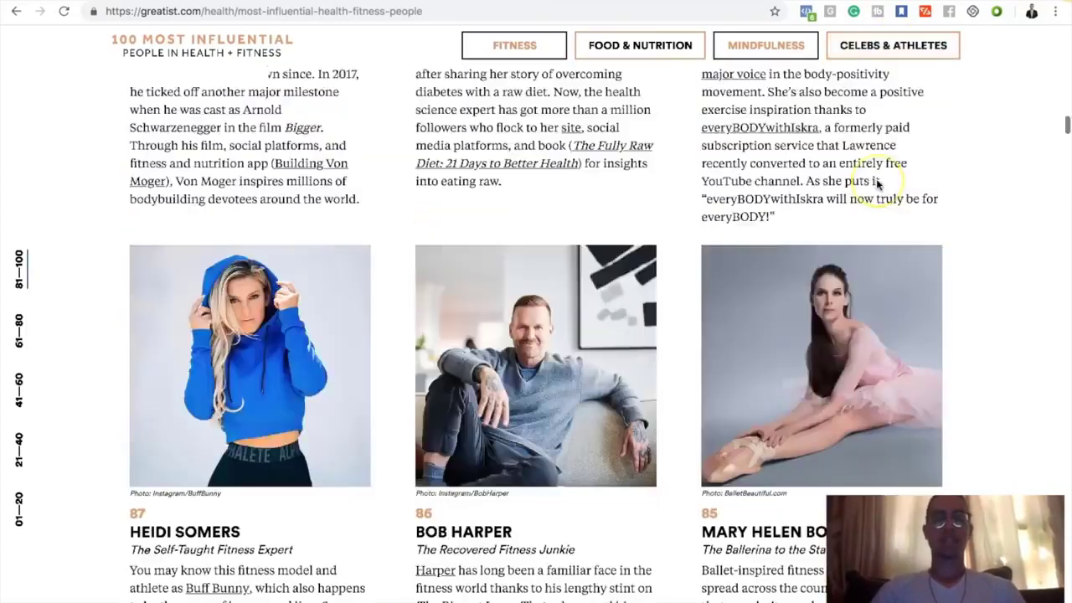
scroll(877, 185, "up", 5)
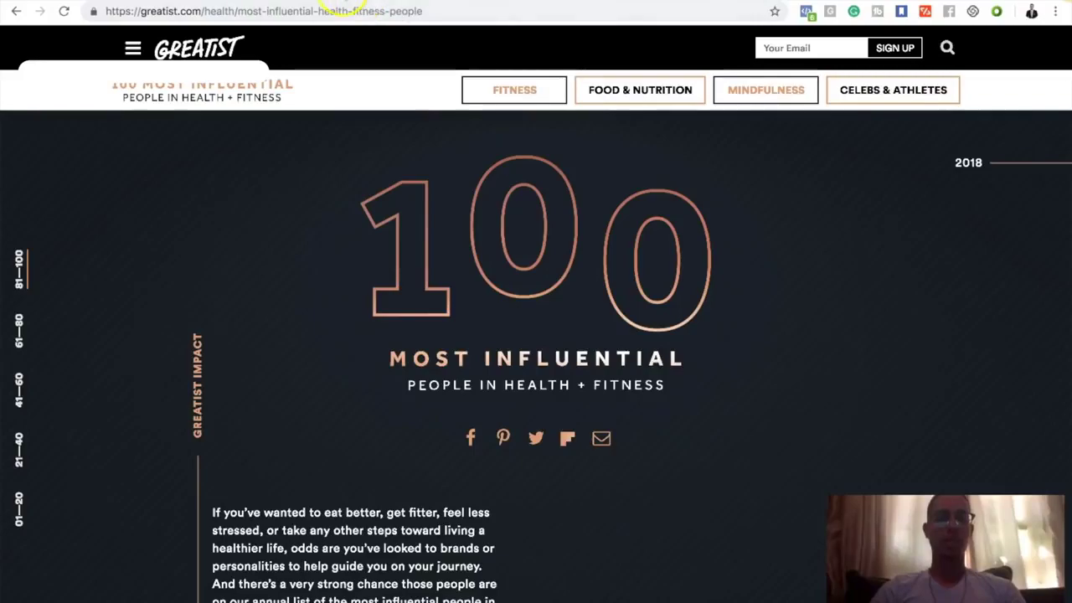
Go past the Canva design to Ads Manager, select only Ad Set 1 - LLA - WLH - FDS - Traffic - 10-08-18 and view its ads.
key("ctrl+Tab")
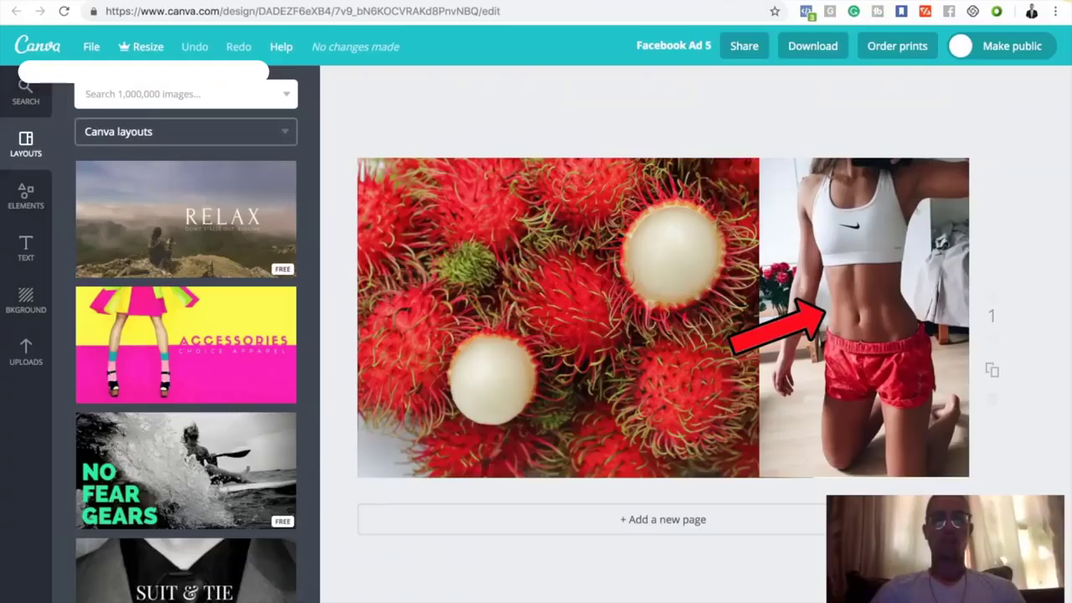
key("ctrl+Tab")
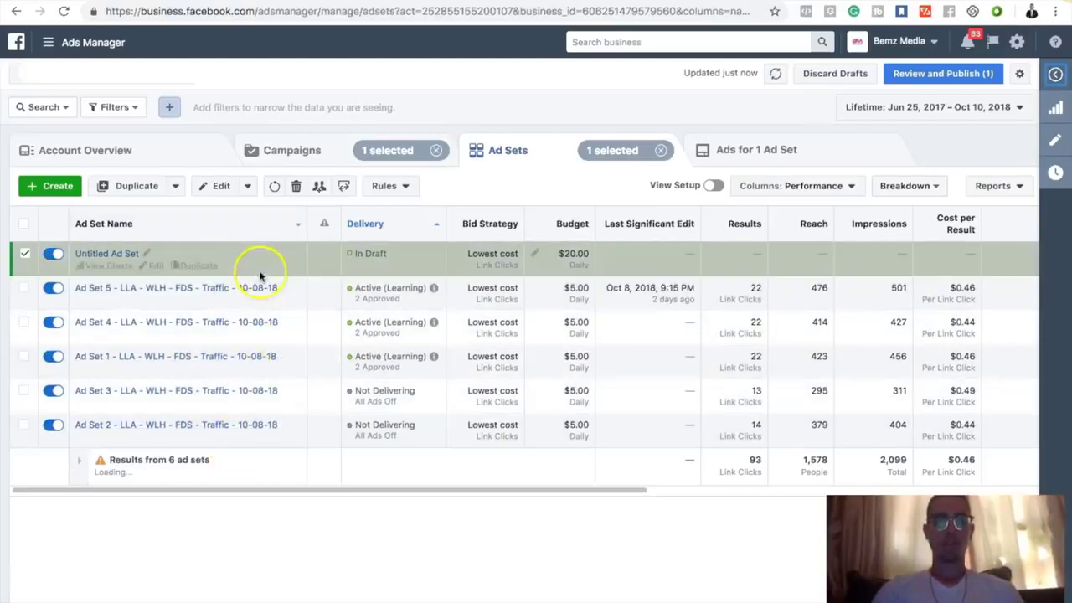
left_click(26, 255)
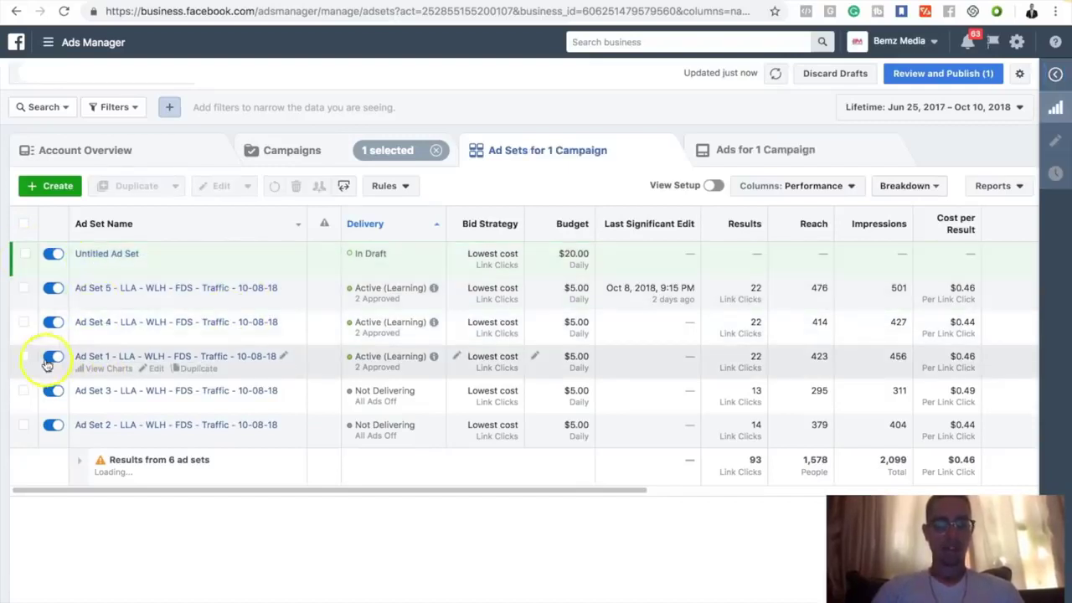
left_click(22, 359)
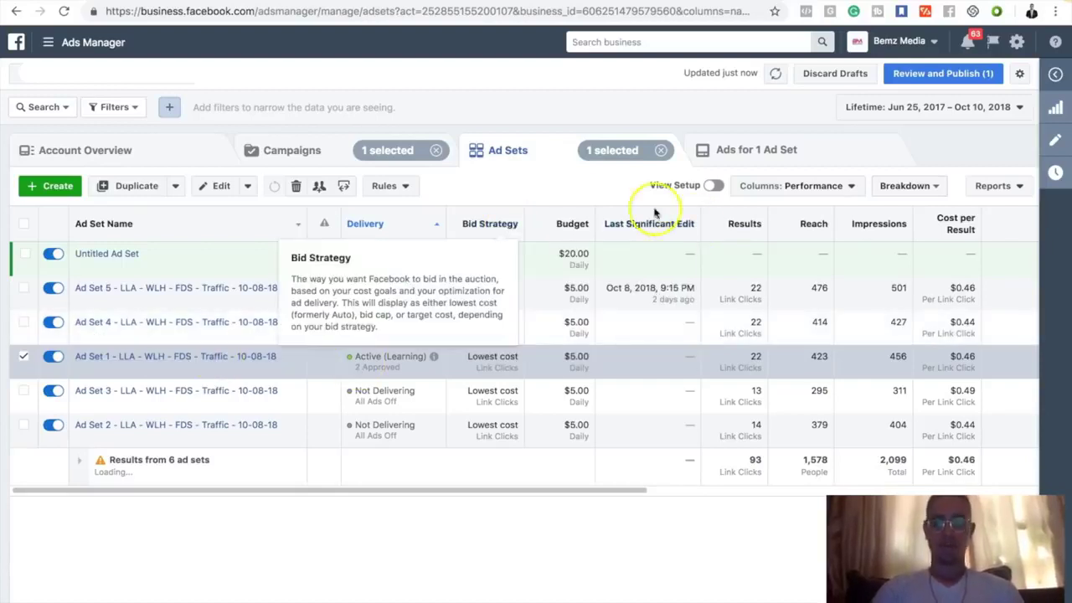
left_click(729, 159)
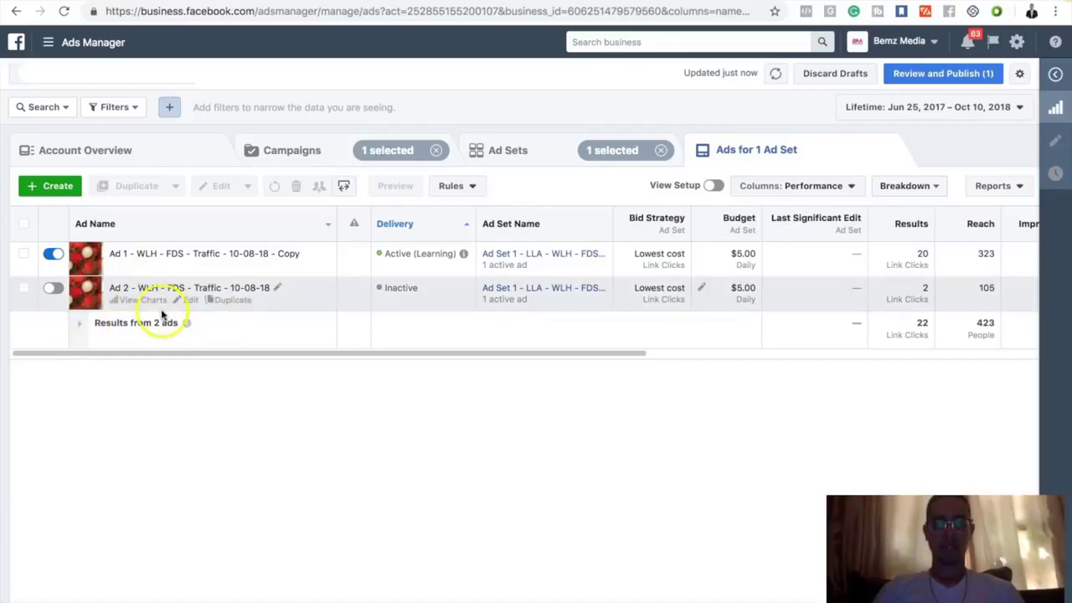
mouse_move(192, 306)
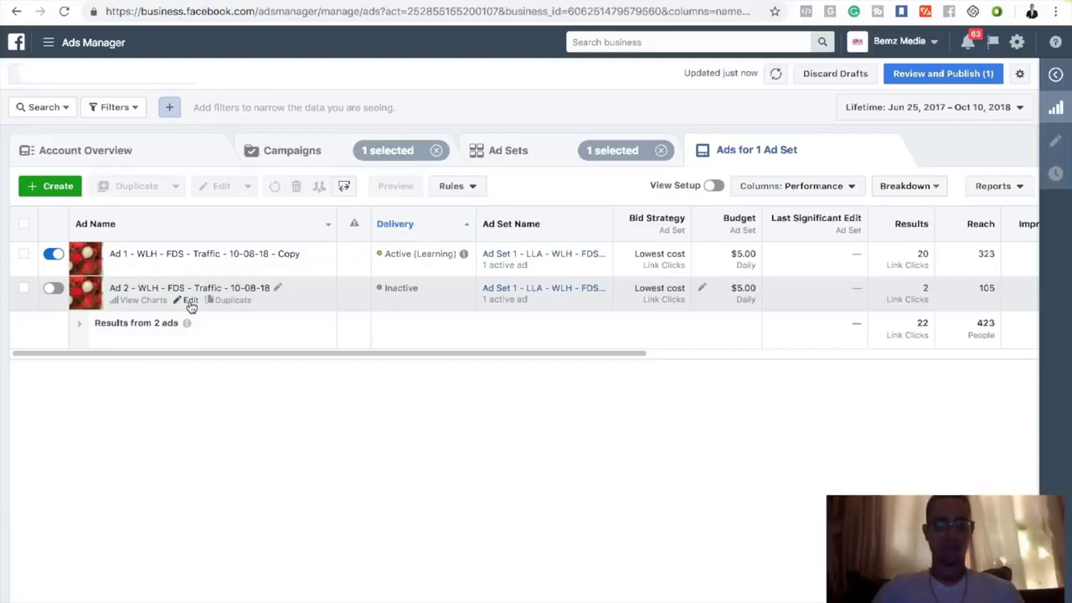
Return to the campaign's ad sets and select only Ad Set 4 - LLA - WLH - FDS - Traffic - 10-08-18.
left_click(521, 155)
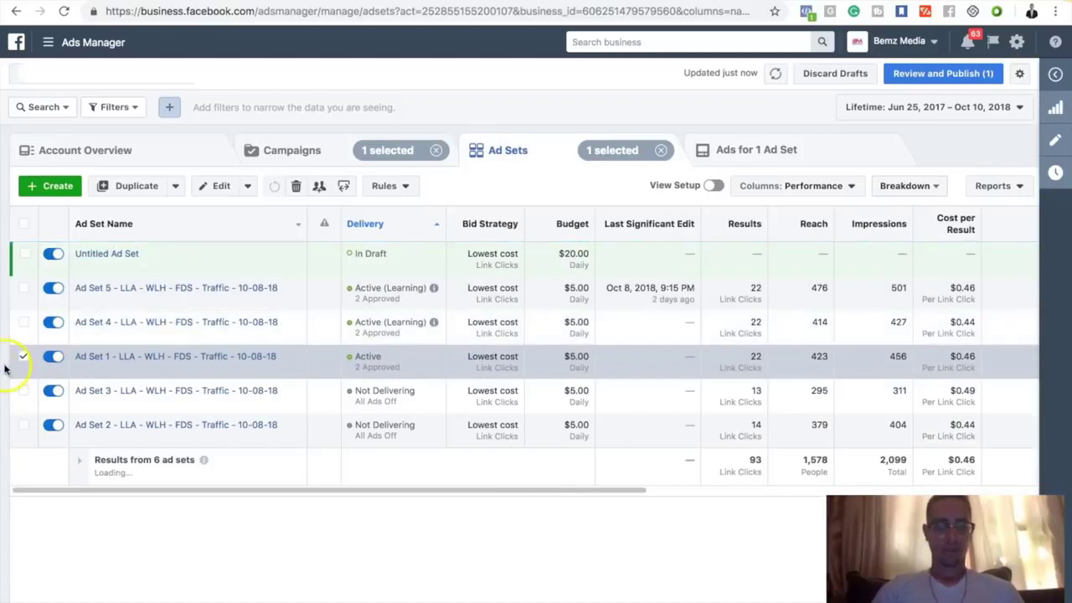
left_click(23, 356)
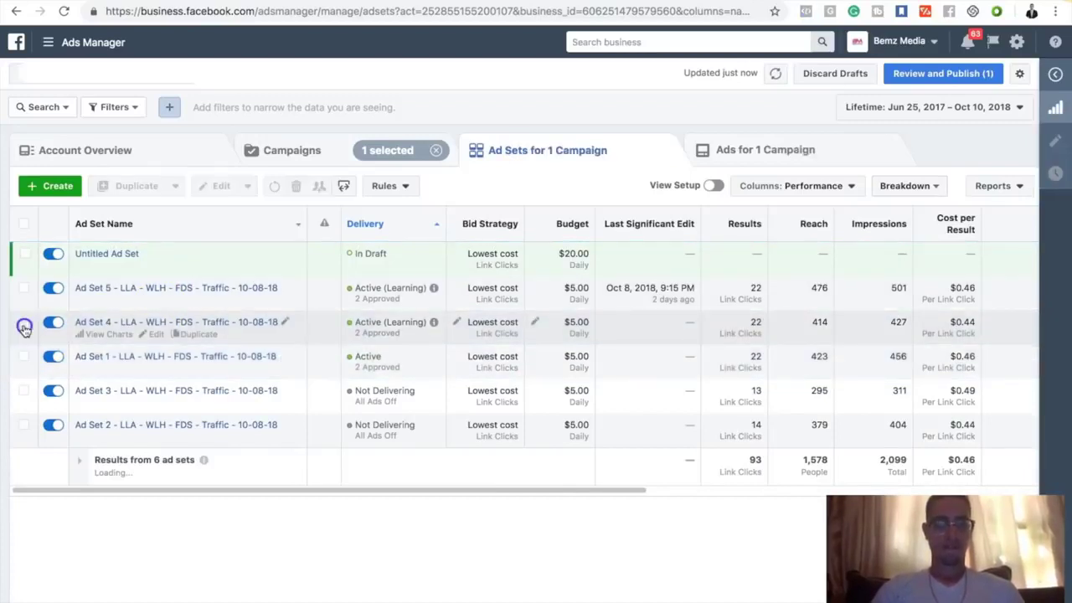
left_click(25, 326)
Open Ad Set 4 for editing, look over its traffic and budget settings, and close the editor.
left_click(156, 335)
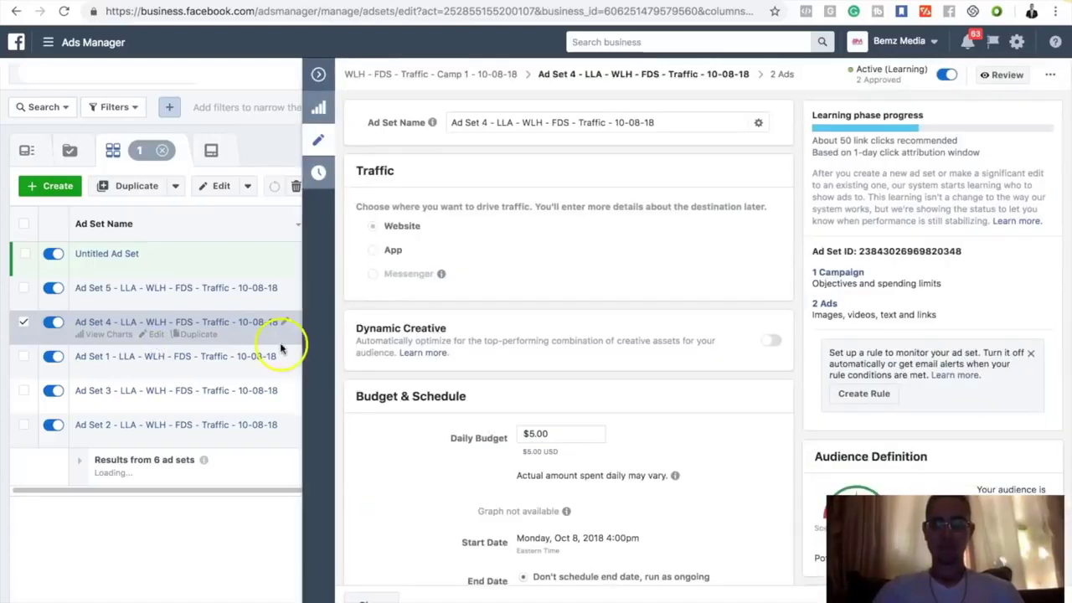
scroll(364, 379, "down", 2)
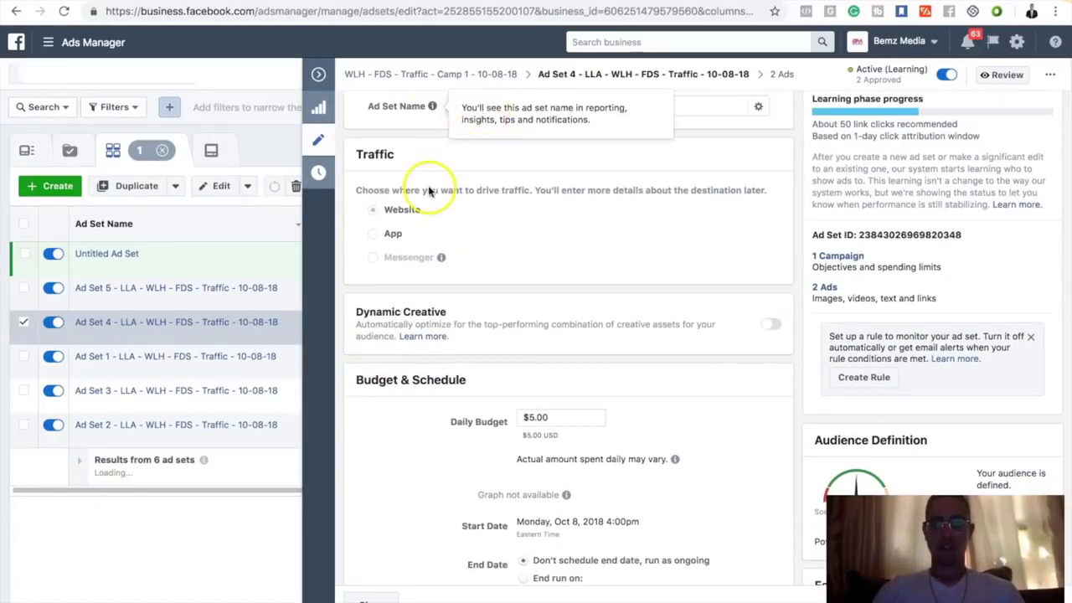
scroll(419, 268, "down", 2)
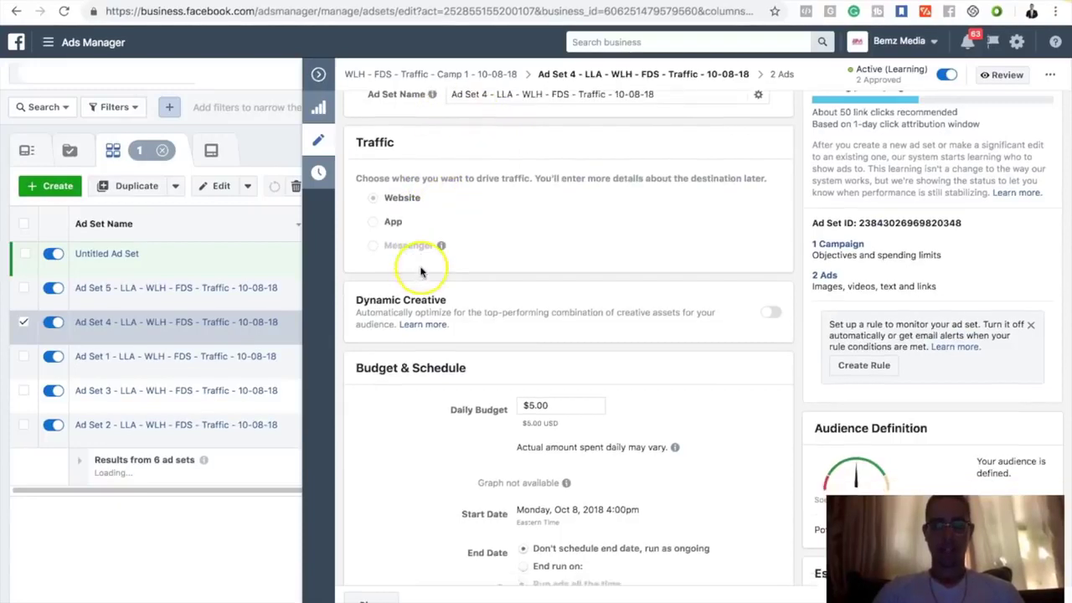
left_click(318, 74)
Show the ads of Ad Set 4 and open Ad 7 - WLH - FDS - Traffic - 10-08-18 for editing.
left_click(725, 152)
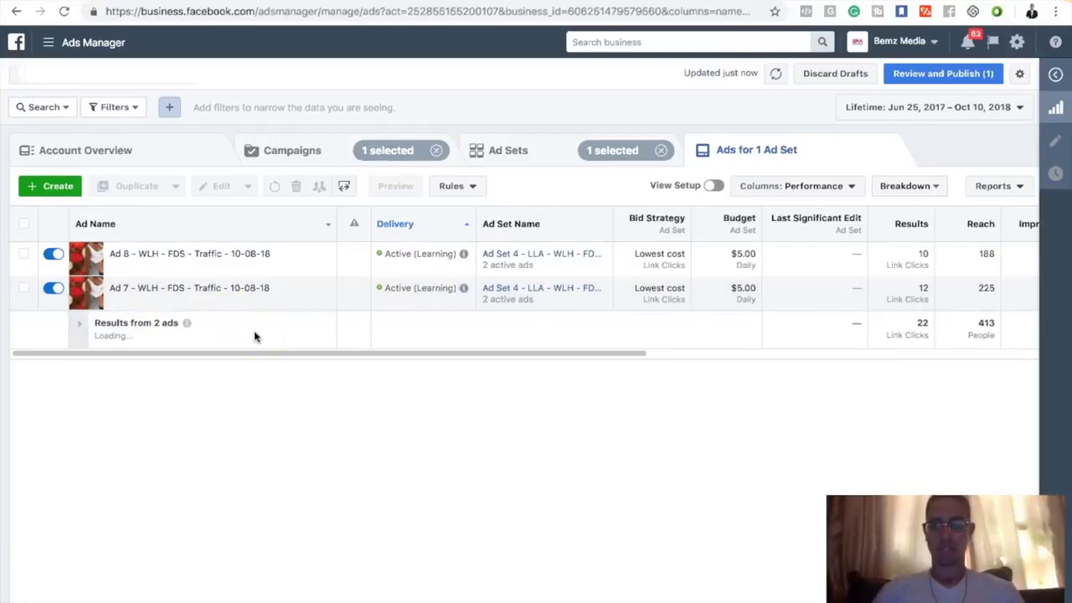
mouse_move(184, 301)
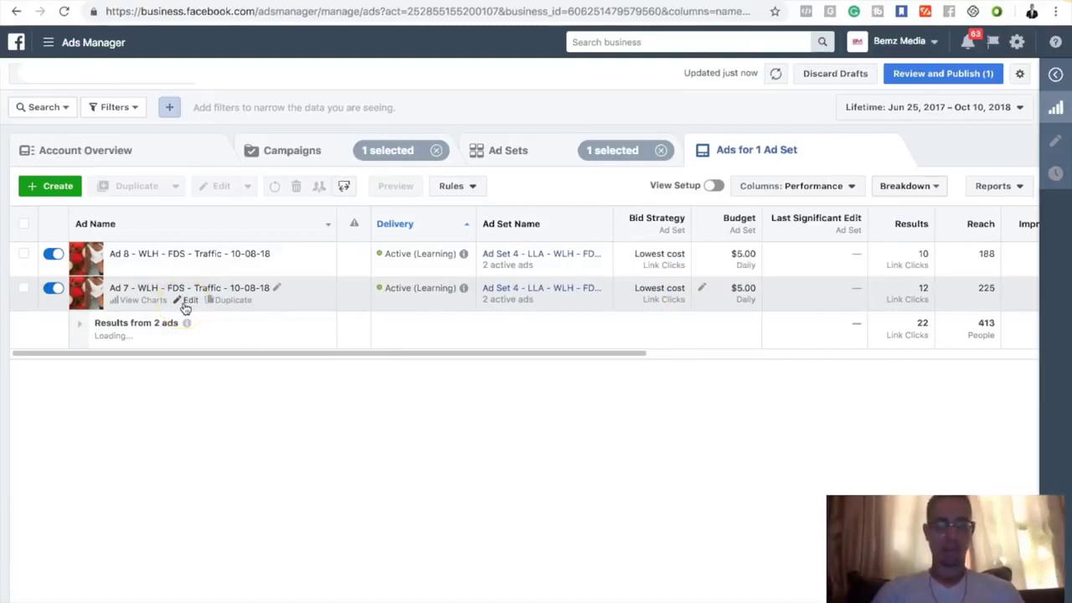
left_click(186, 303)
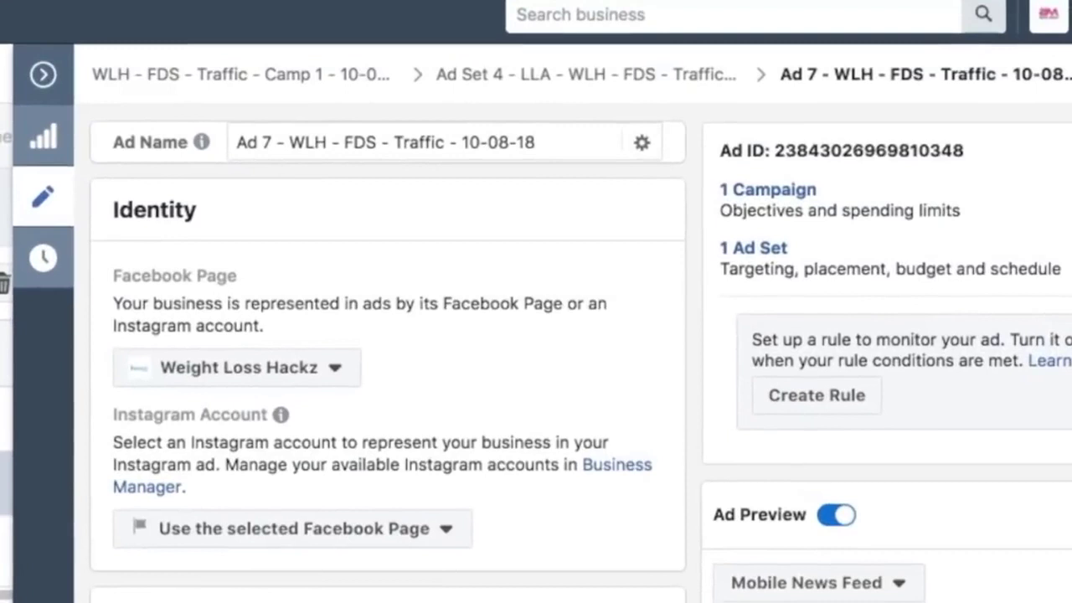
left_click(4, 549)
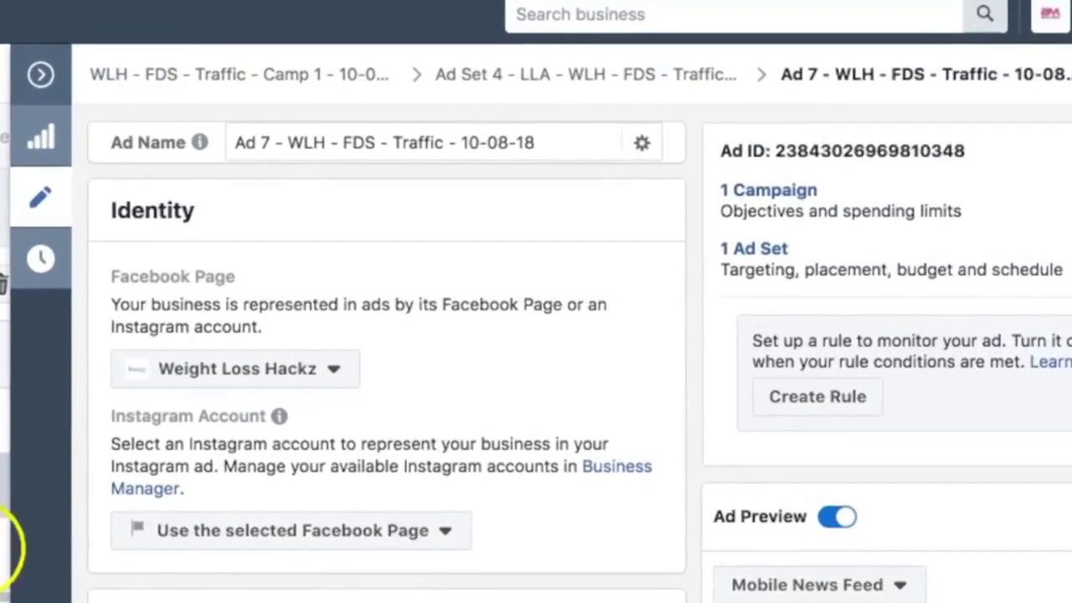
Review Ad 7's identity, ad format, text, headline, link description, call to action and tracking settings.
scroll(580, 354, "down", 1)
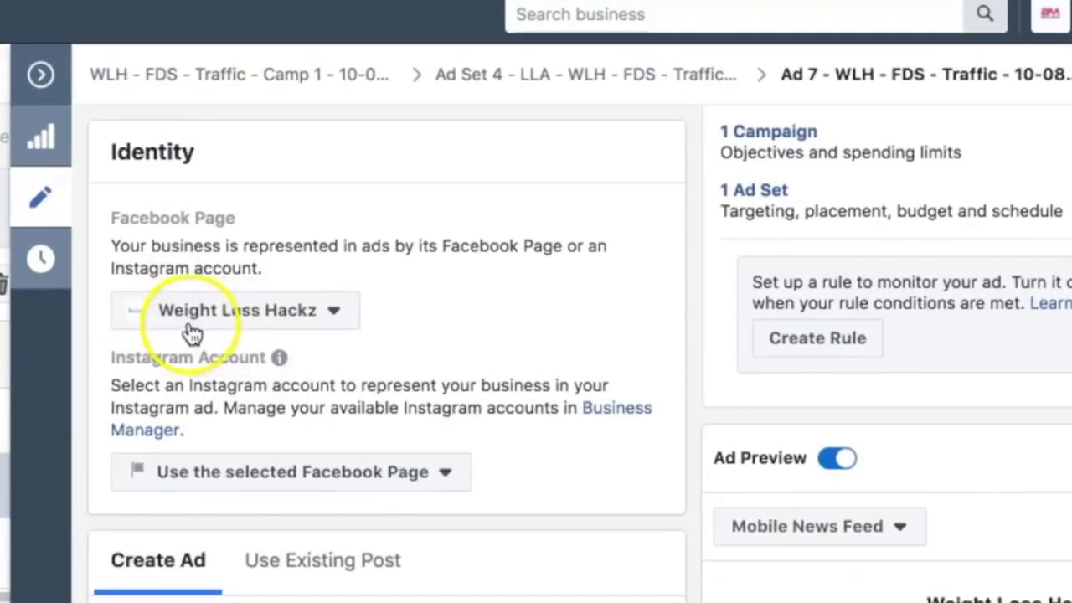
scroll(293, 326, "down", 1)
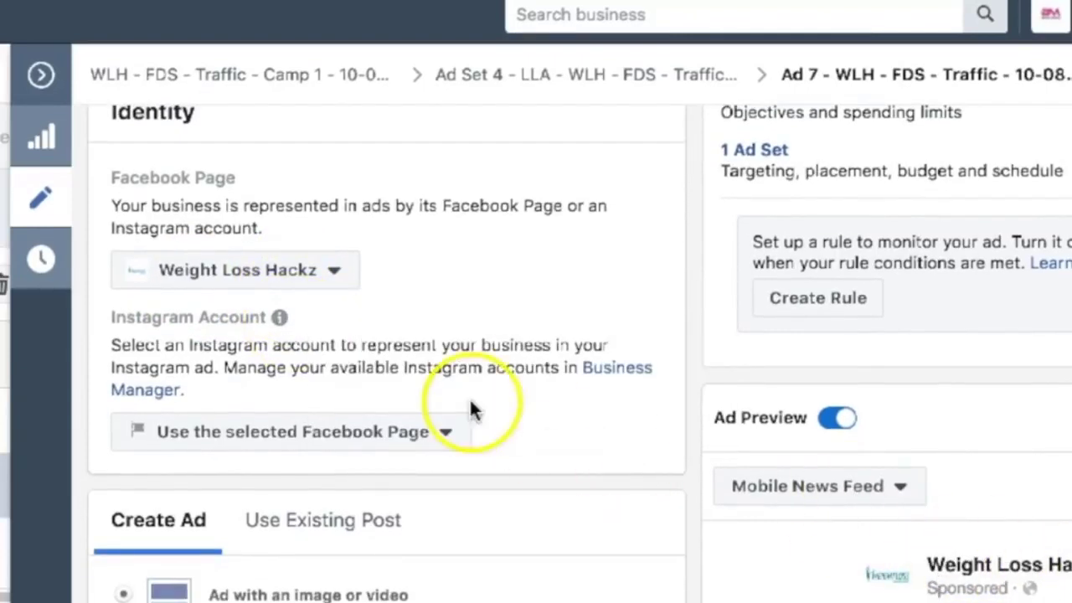
scroll(381, 375, "down", 5)
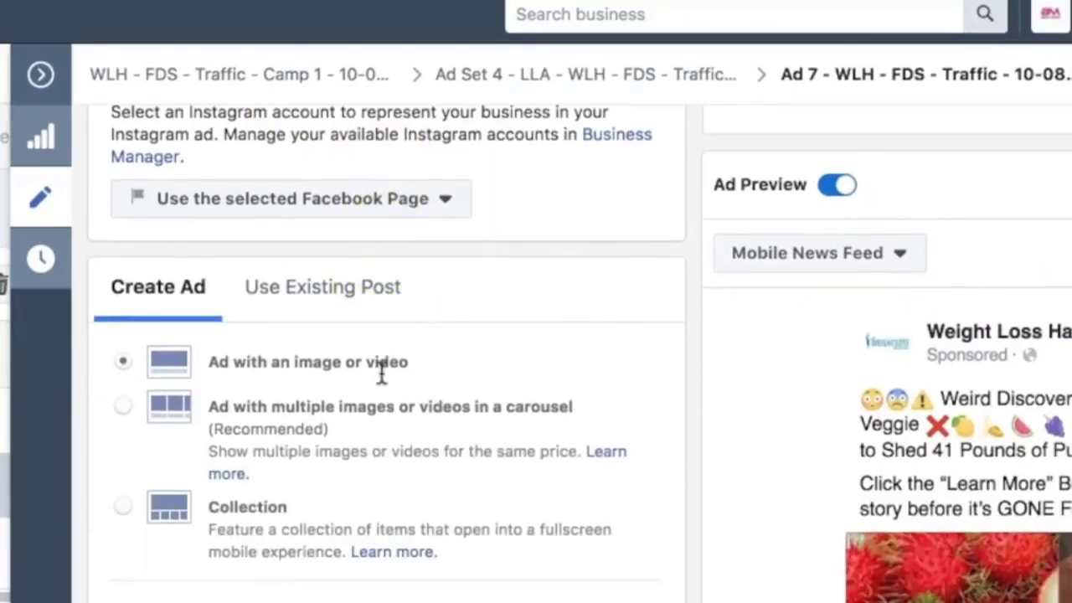
scroll(381, 374, "down", 5)
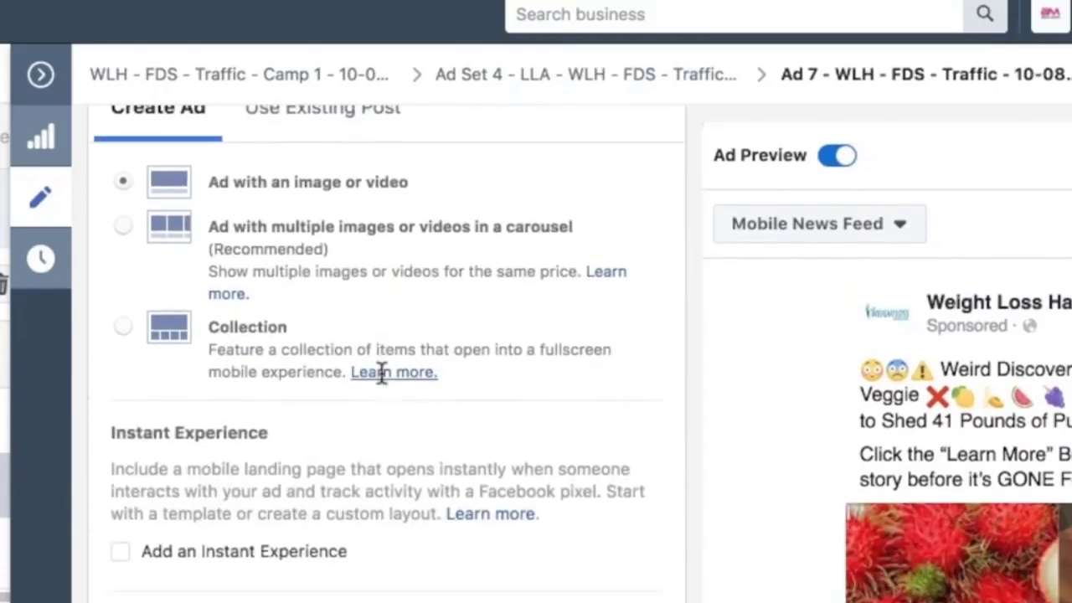
scroll(381, 374, "down", 6)
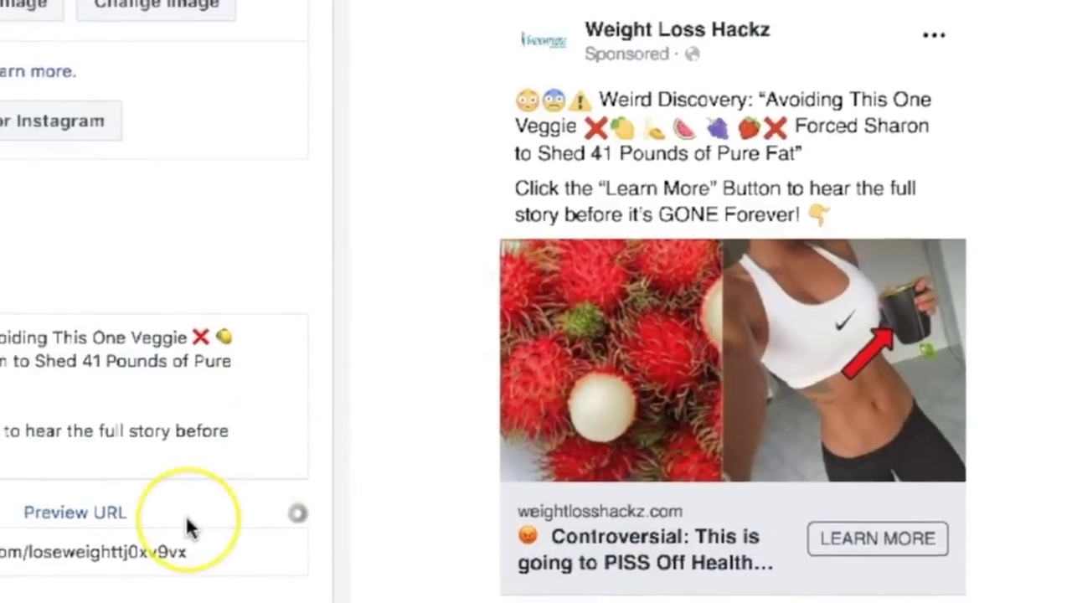
scroll(561, 538, "down", 10)
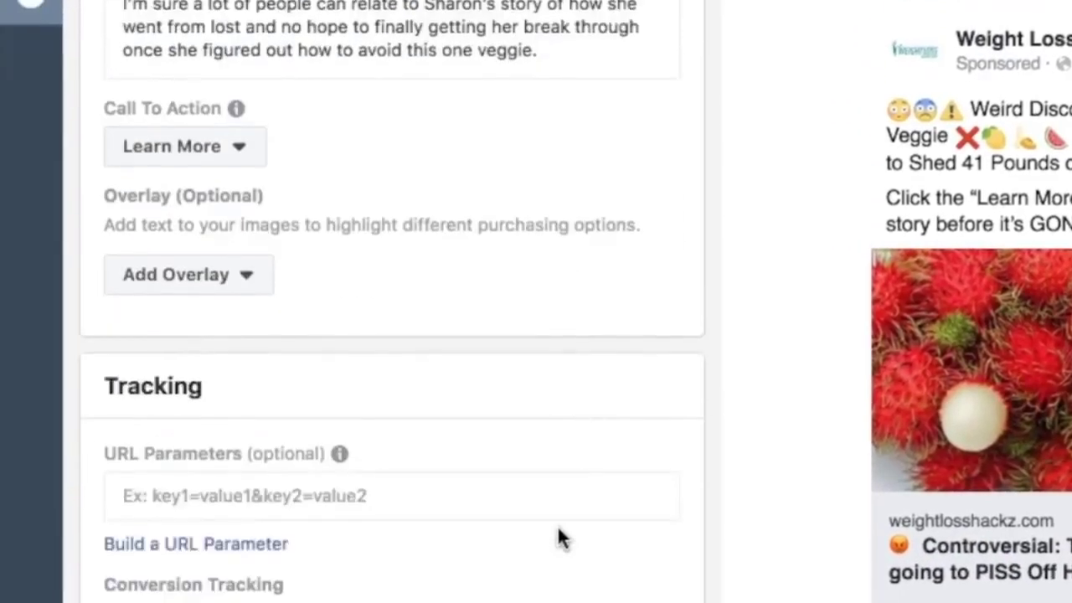
scroll(561, 537, "up", 10)
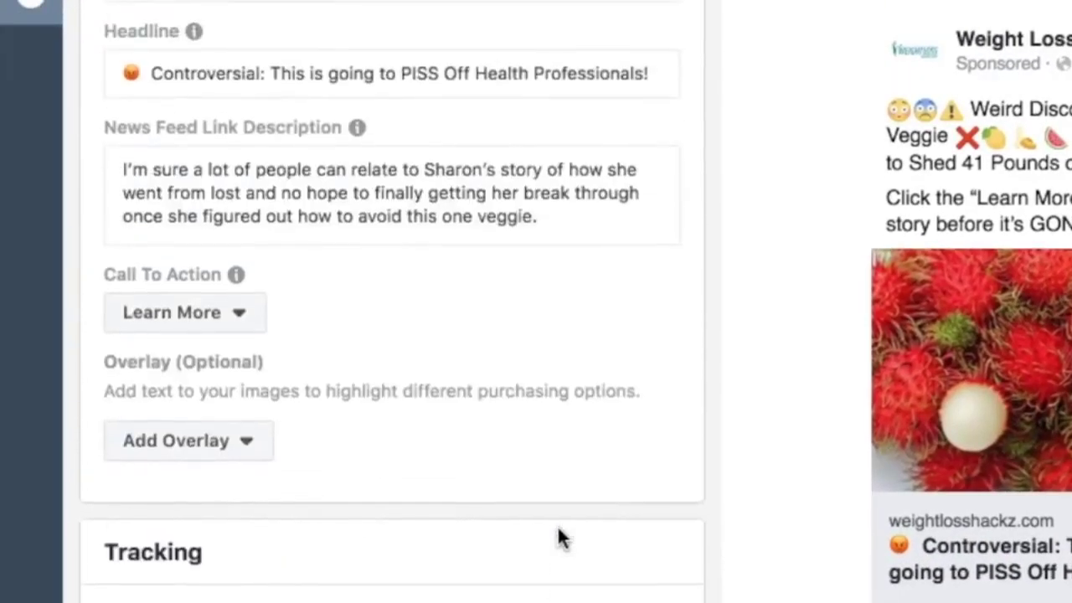
Examine the ad preview's opening text, emojis, image and headline.
scroll(561, 537, "up", 5)
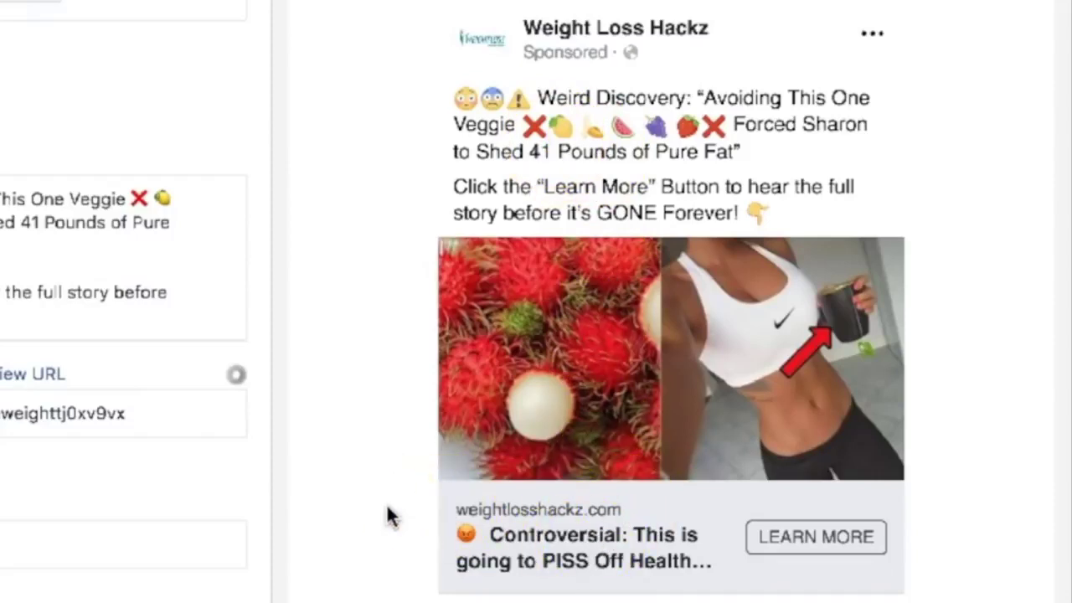
scroll(387, 508, "down", 2)
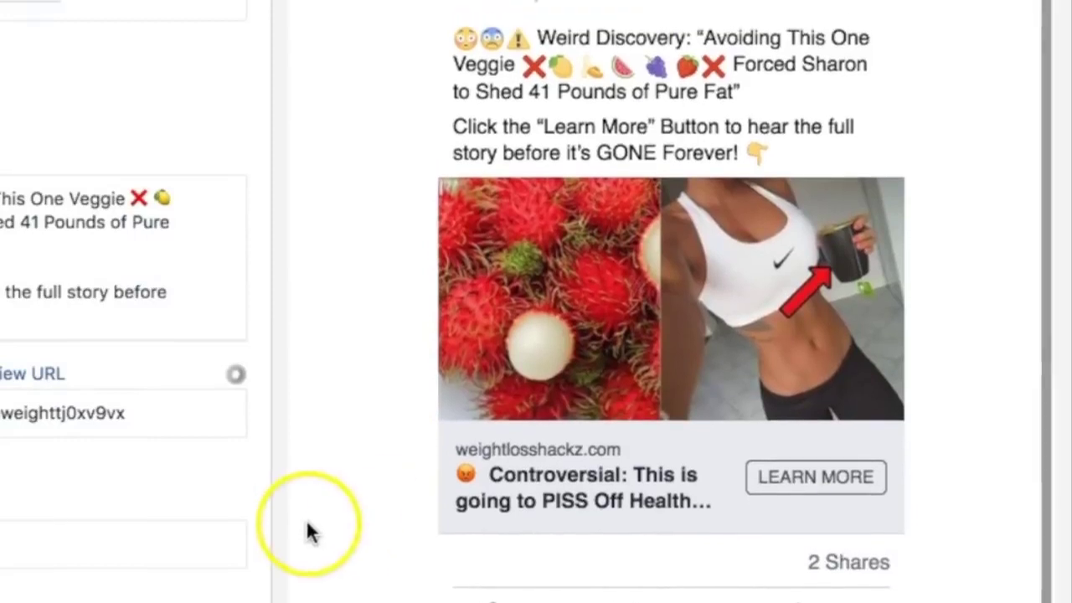
scroll(307, 532, "up", 1)
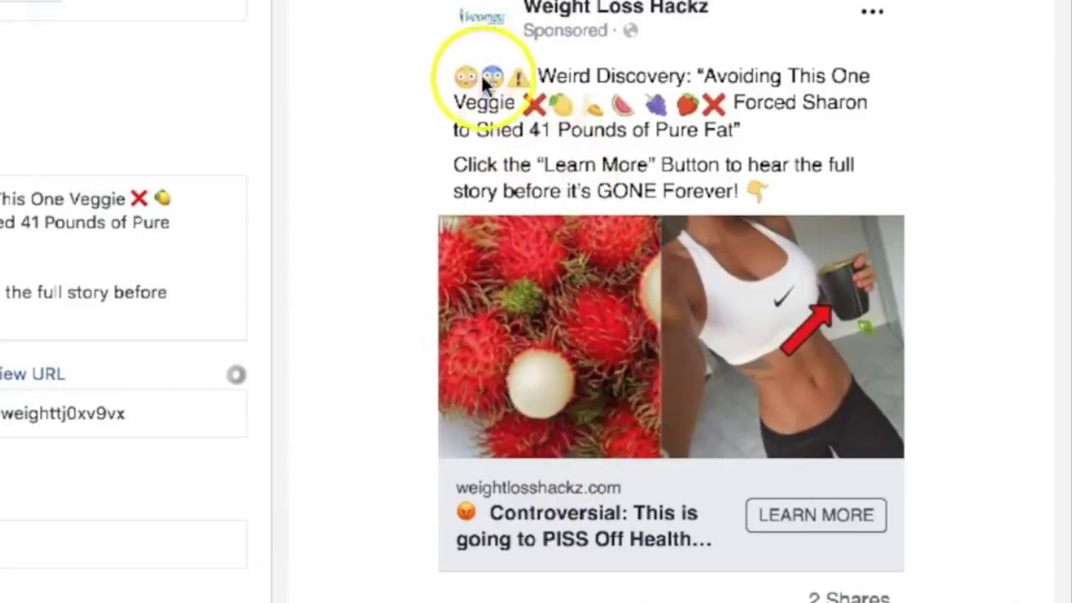
left_click(507, 100)
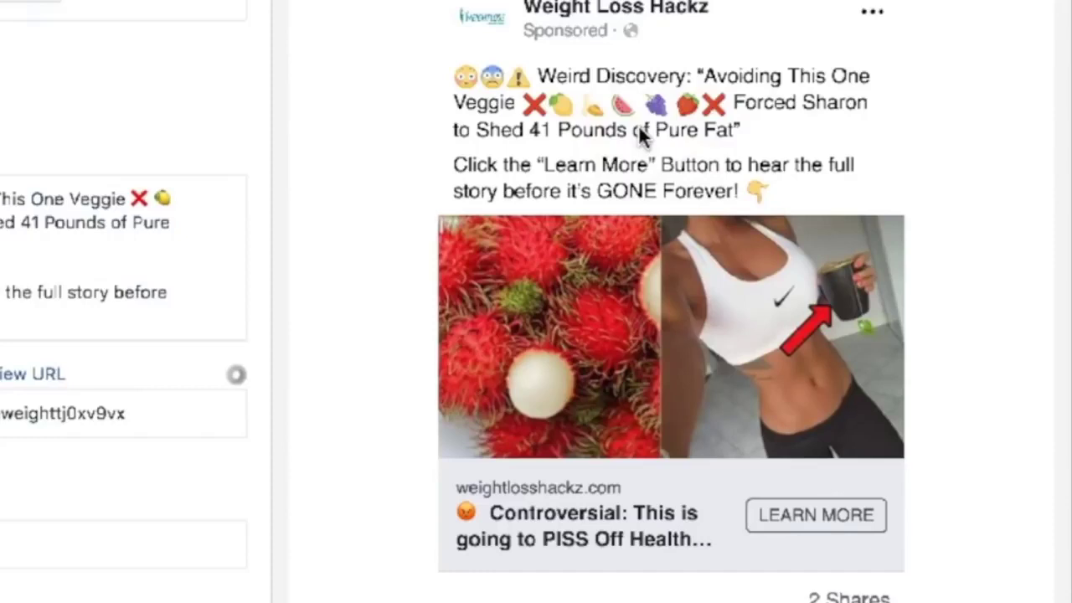
Compare Ad 7's website URL, headline and link description fields with the mobile news feed preview.
scroll(282, 238, "down", 1)
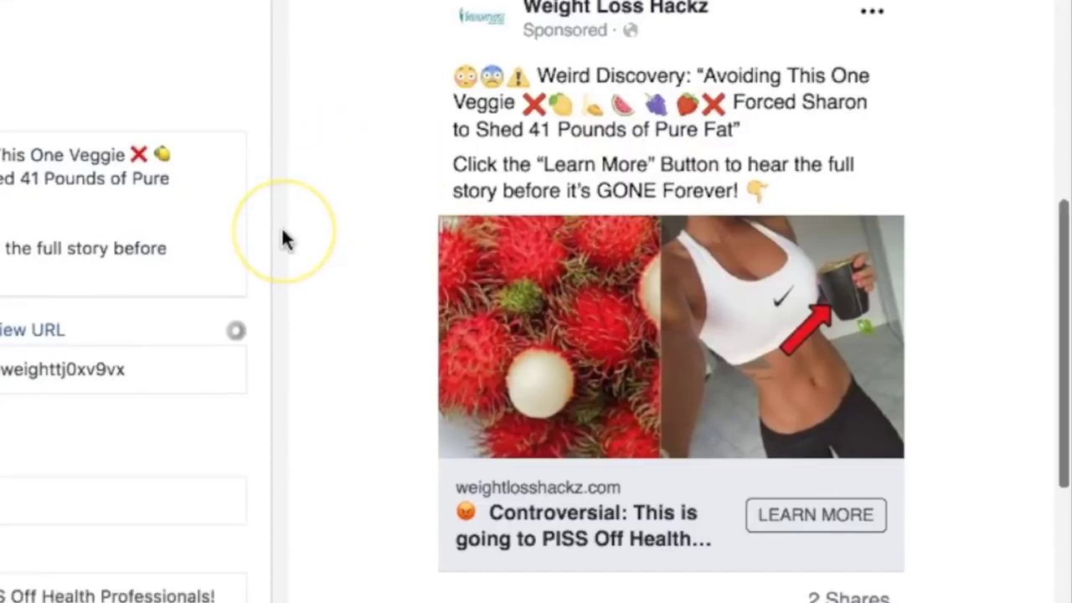
scroll(282, 237, "down", 2)
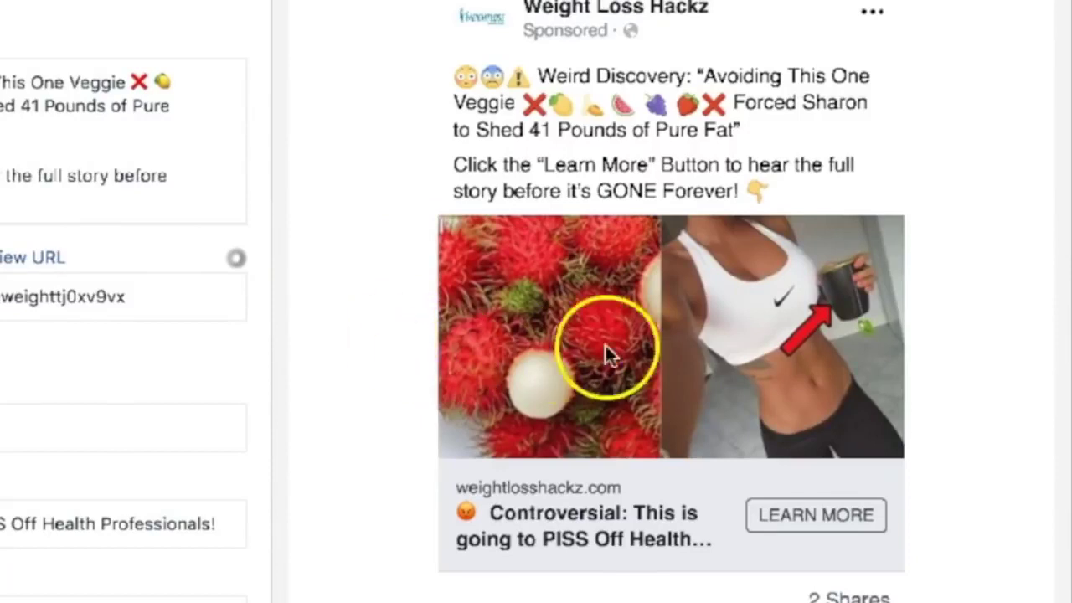
scroll(364, 402, "down", 2)
scroll(364, 402, "up", 1)
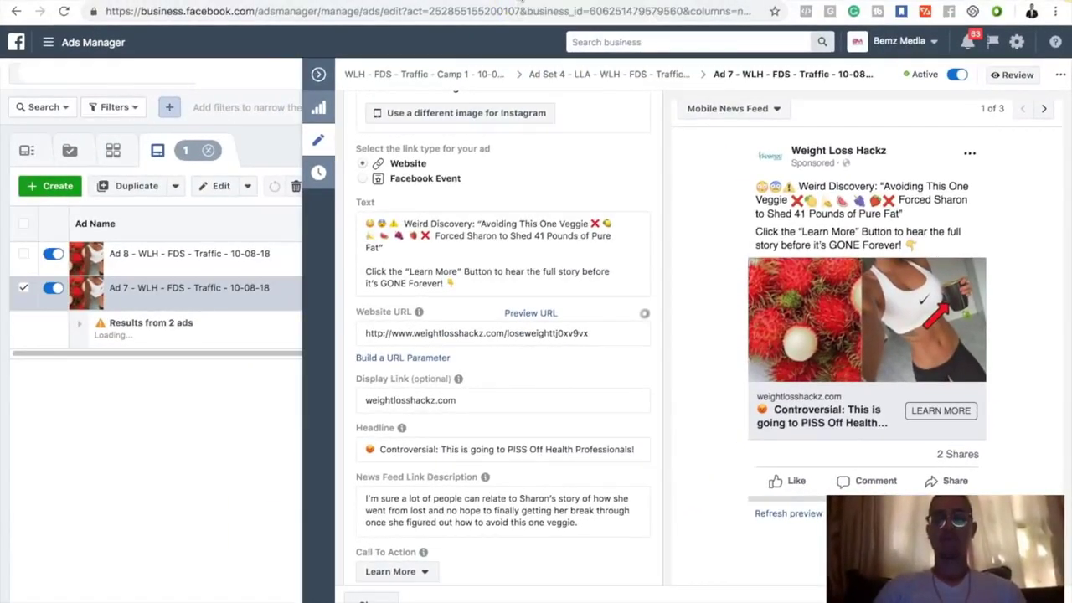
Switch to Canva and inspect the fruit photo, fitness photo and red arrow in the Facebook Ad 5 design.
key("ctrl+Tab")
left_click(546, 239)
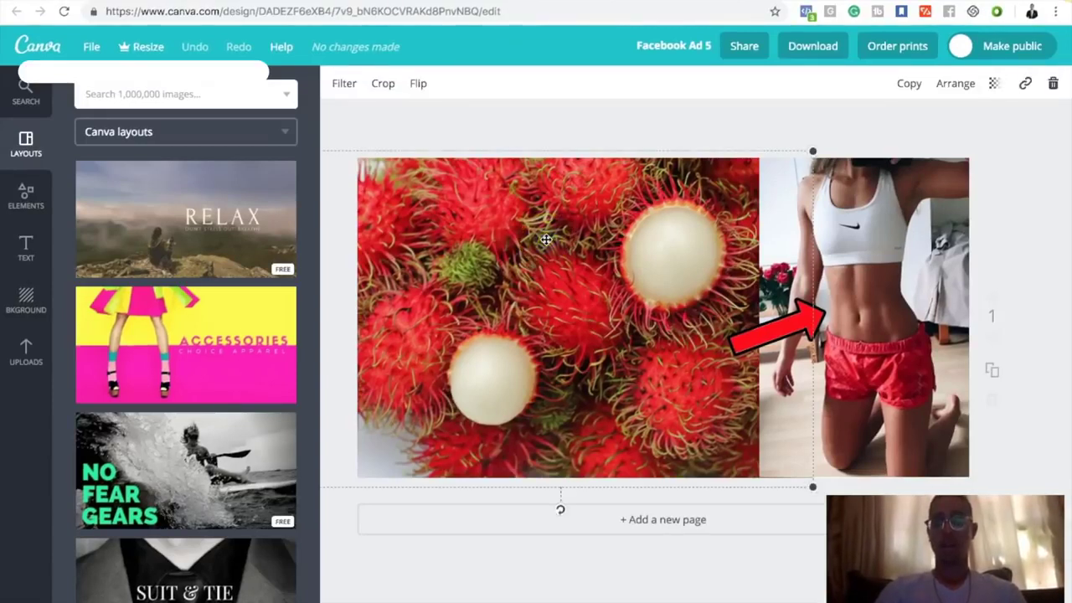
left_click(912, 257)
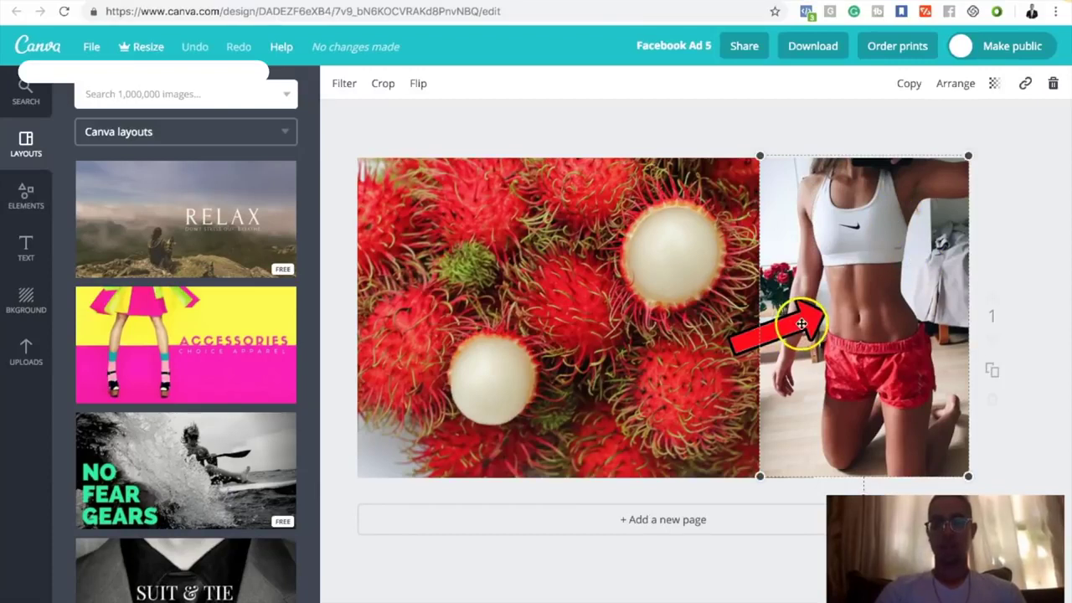
left_click(848, 134)
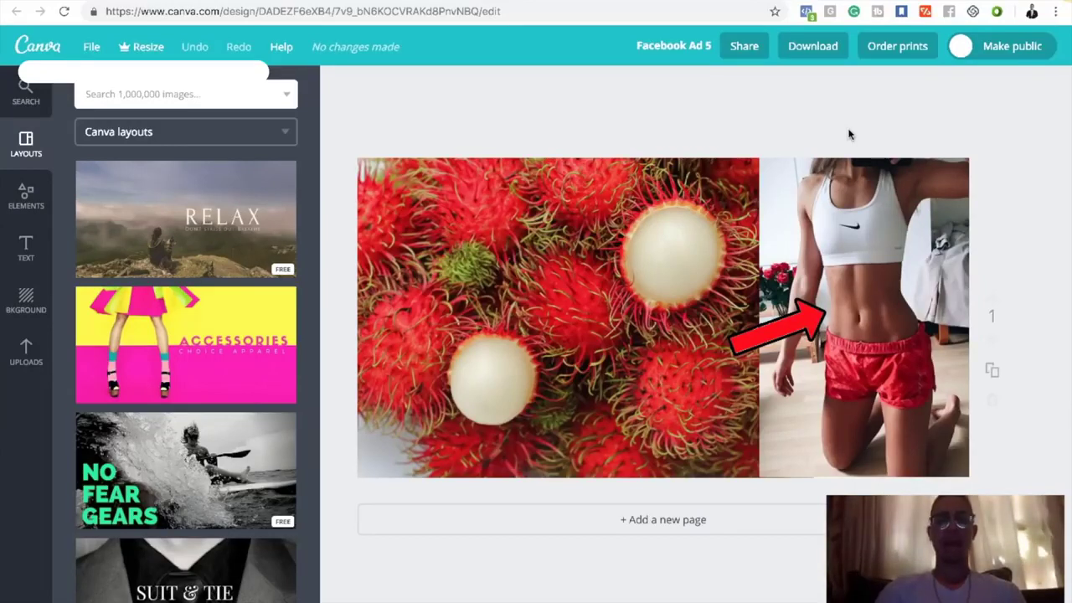
left_click(816, 133)
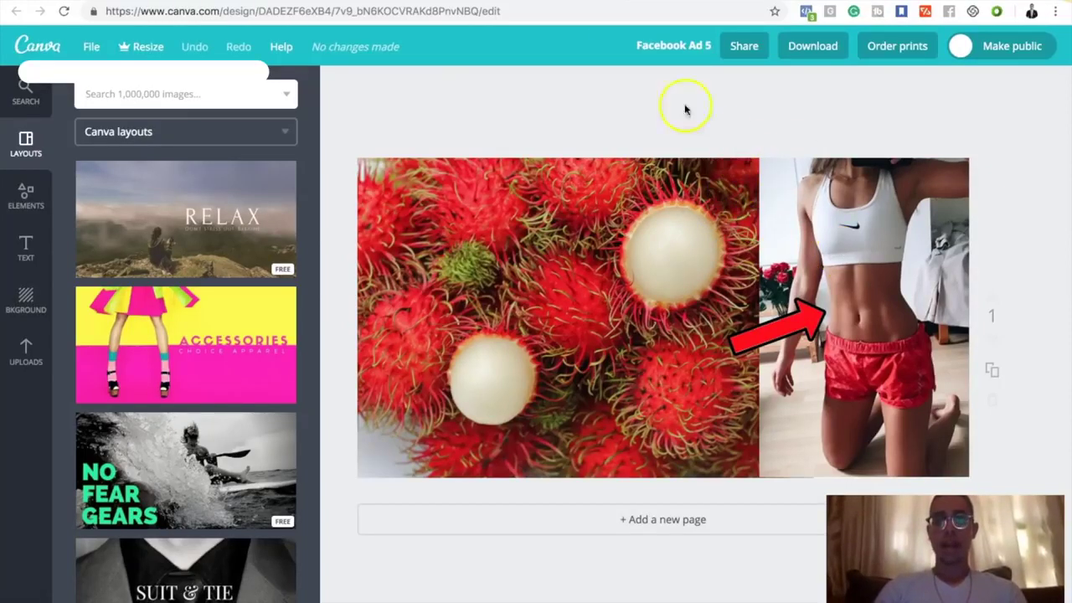
Return to Ads Manager in the browser and review Ad 7's text, website URL, display link and headline.
key("ctrl+Tab")
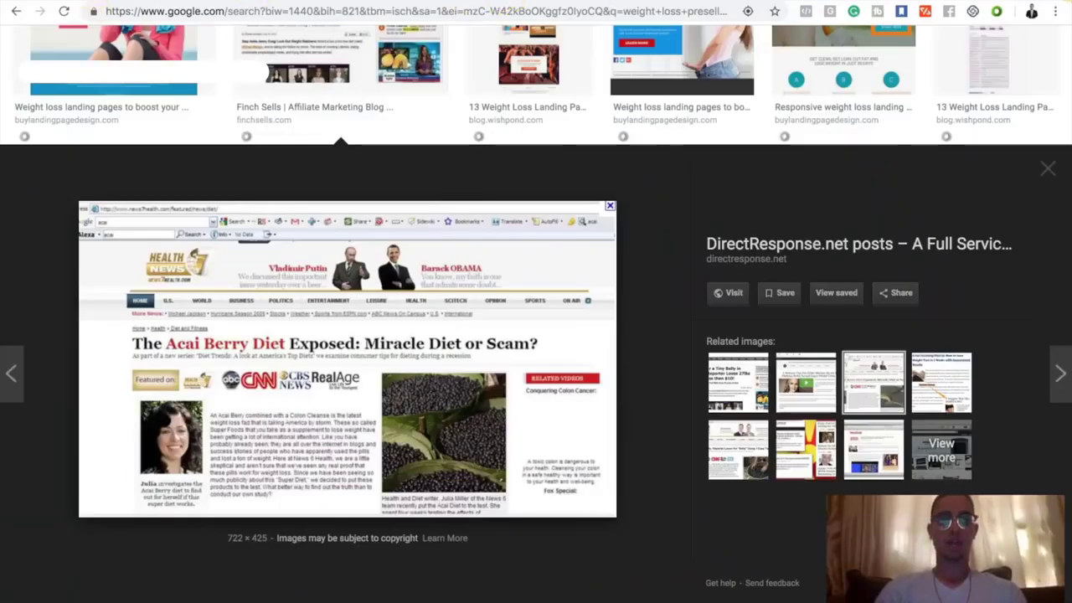
key("ctrl+Tab")
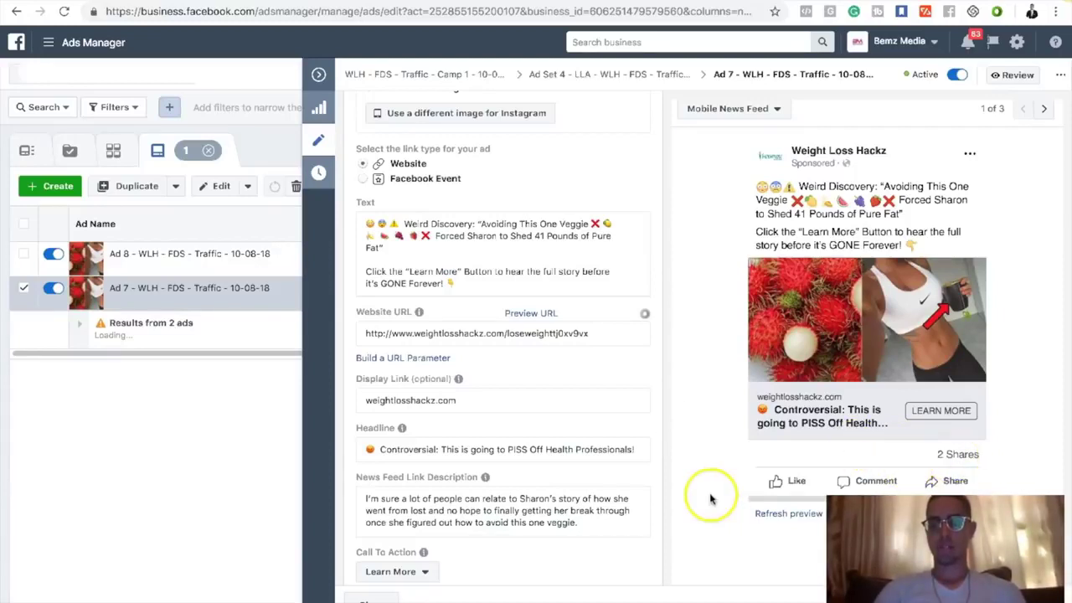
scroll(667, 514, "down", 1)
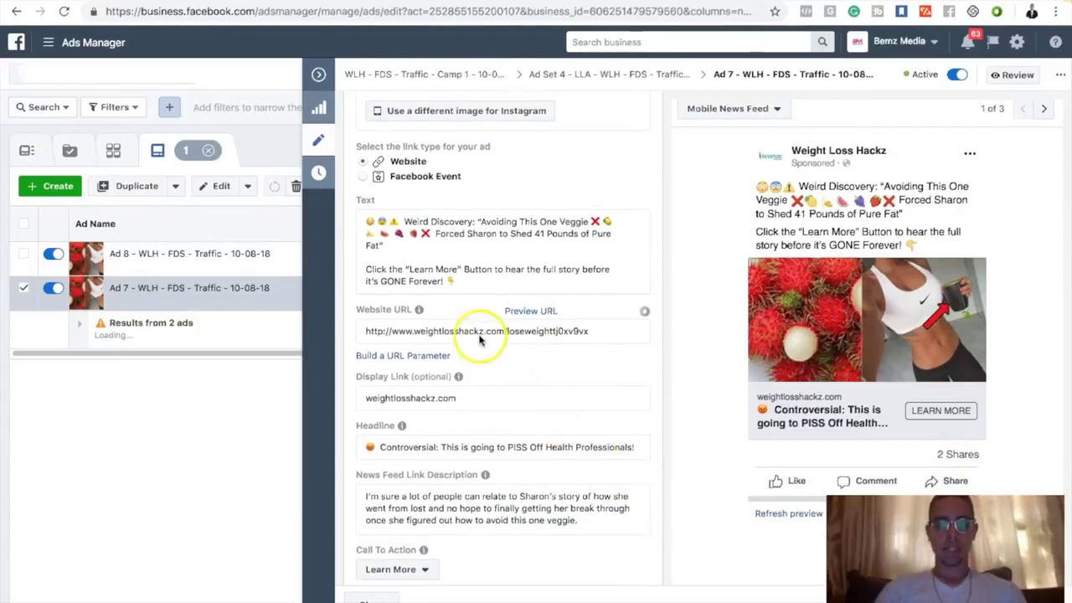
scroll(447, 302, "down", 1)
scroll(446, 302, "down", 3)
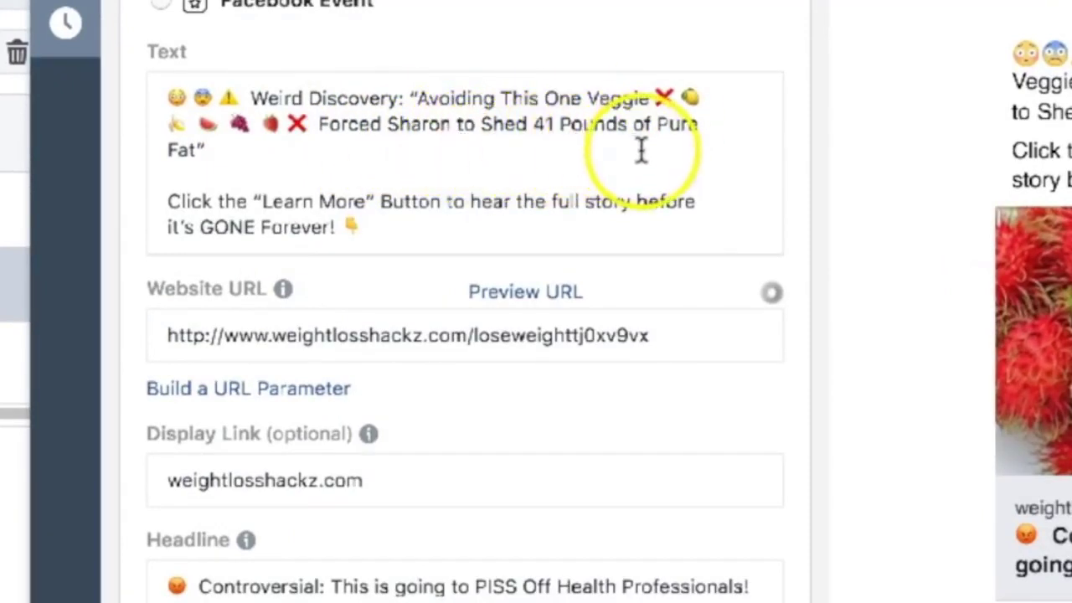
Append "Are you tired of struggling with wight loss?" to the first paragraph of Ad 7's text.
left_click(308, 151)
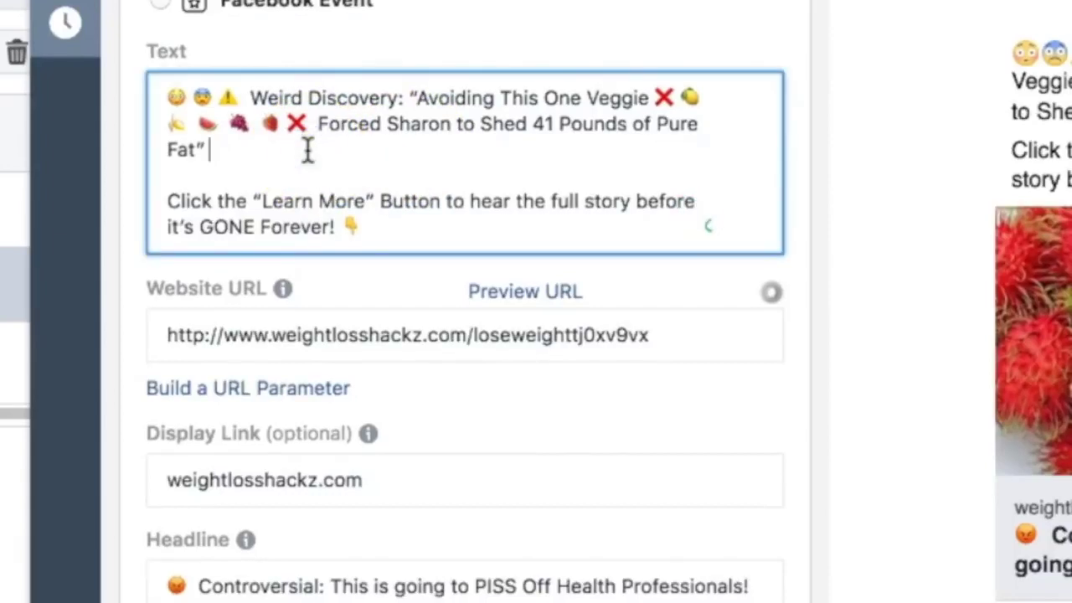
type("Are you tired of ")
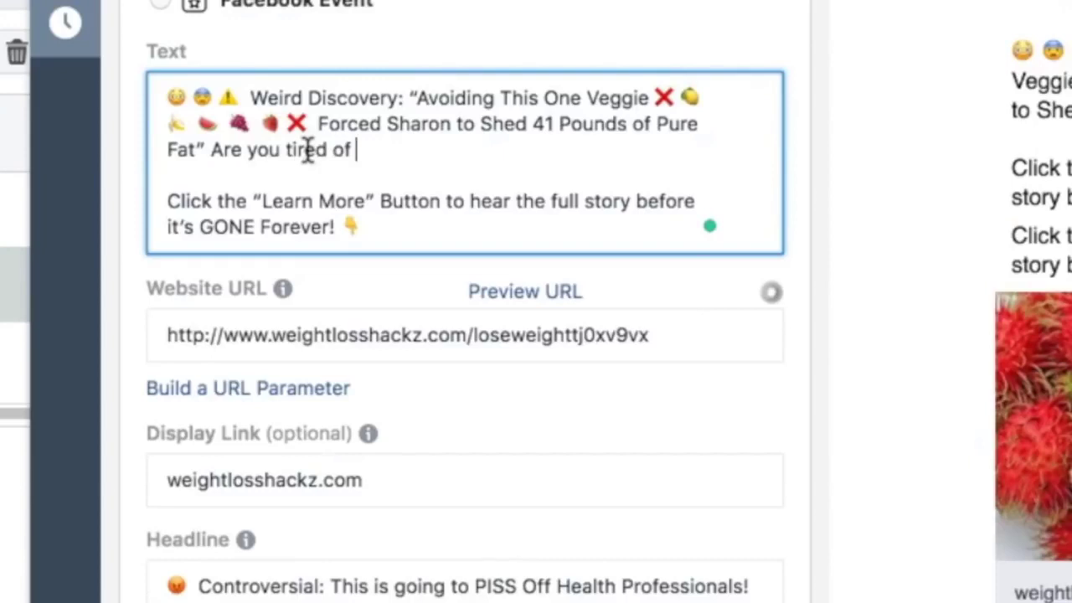
type("stru")
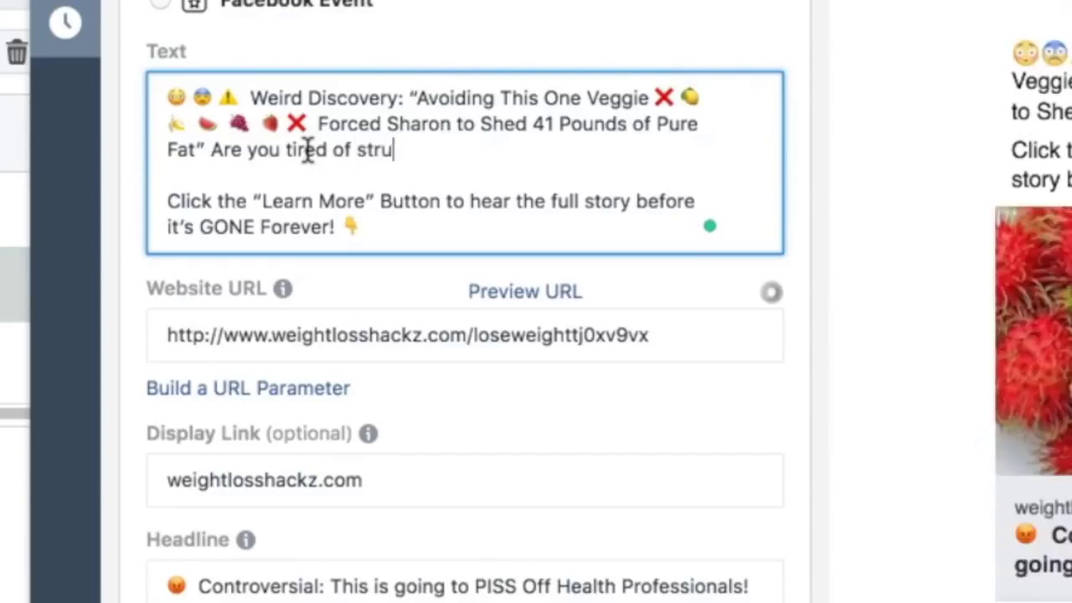
type("ggling with wight loss?")
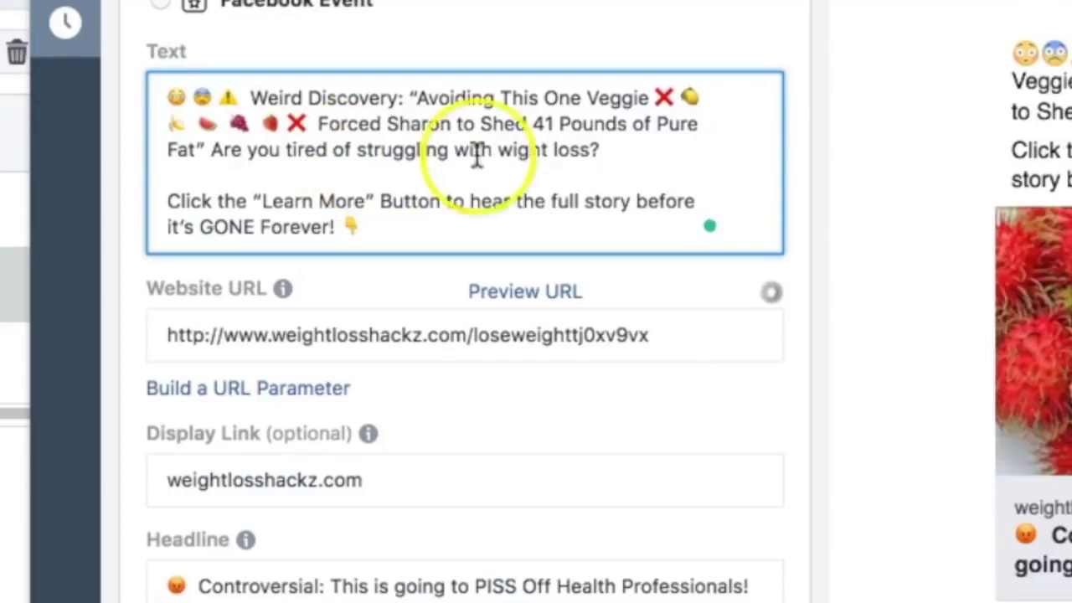
Delete the question added at the end of the ad text's first paragraph.
left_click_drag(626, 153, 279, 156)
left_click(277, 150)
left_click_drag(642, 148, 211, 154)
key("BackSpace")
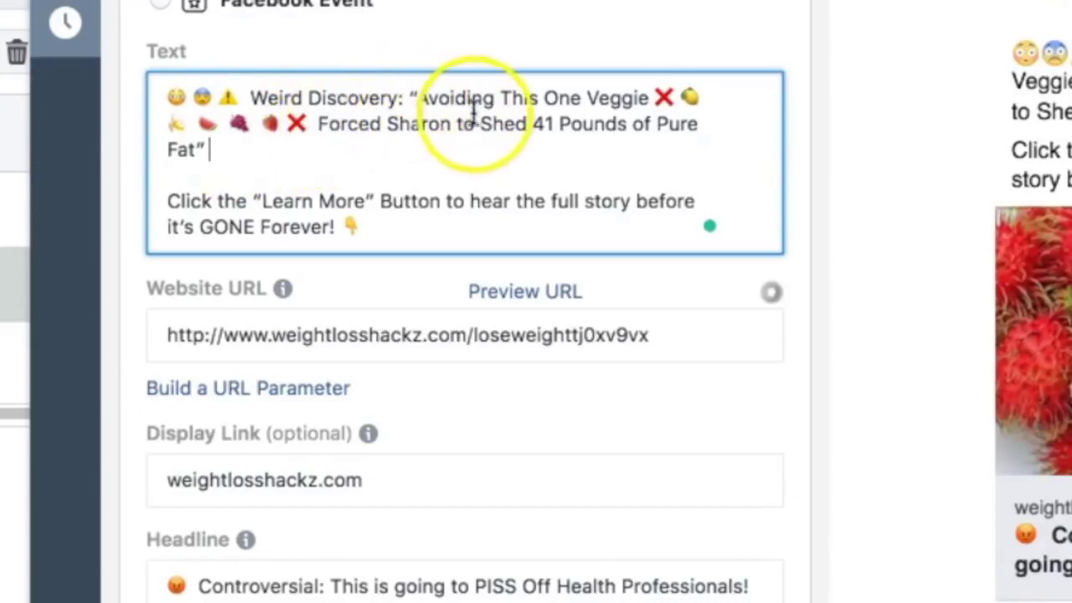
Examine the ad text's quoted weight loss claim and the wording leading up to "Learn More", highlighting the phrases.
left_click_drag(411, 108, 575, 124)
left_click(541, 124)
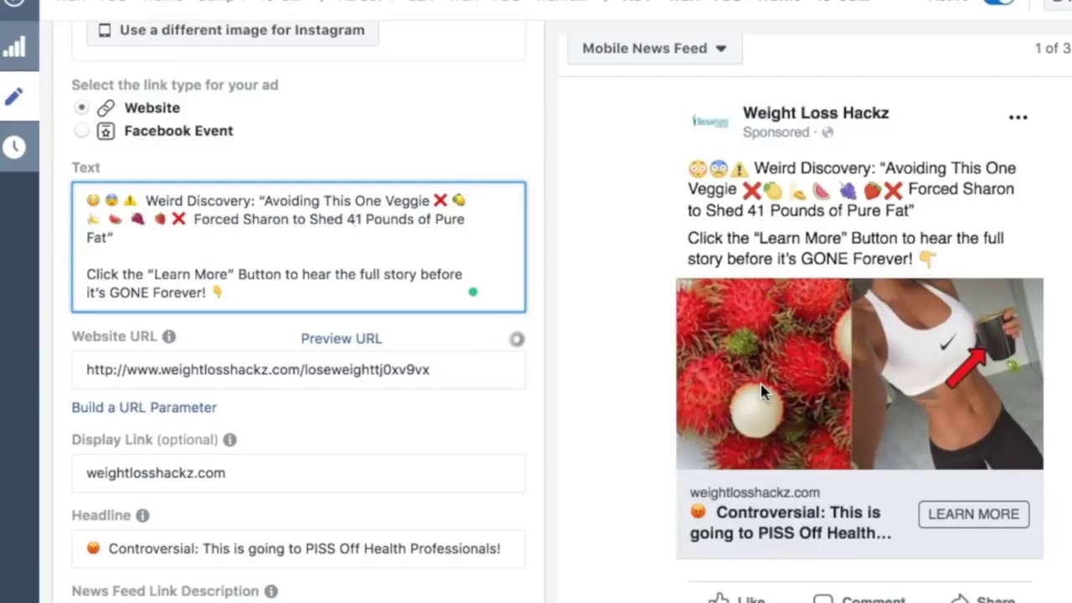
left_click_drag(156, 220, 290, 242)
left_click(294, 239)
left_click_drag(187, 222, 401, 232)
left_click(400, 230)
left_click_drag(232, 277, 84, 199)
left_click(263, 302)
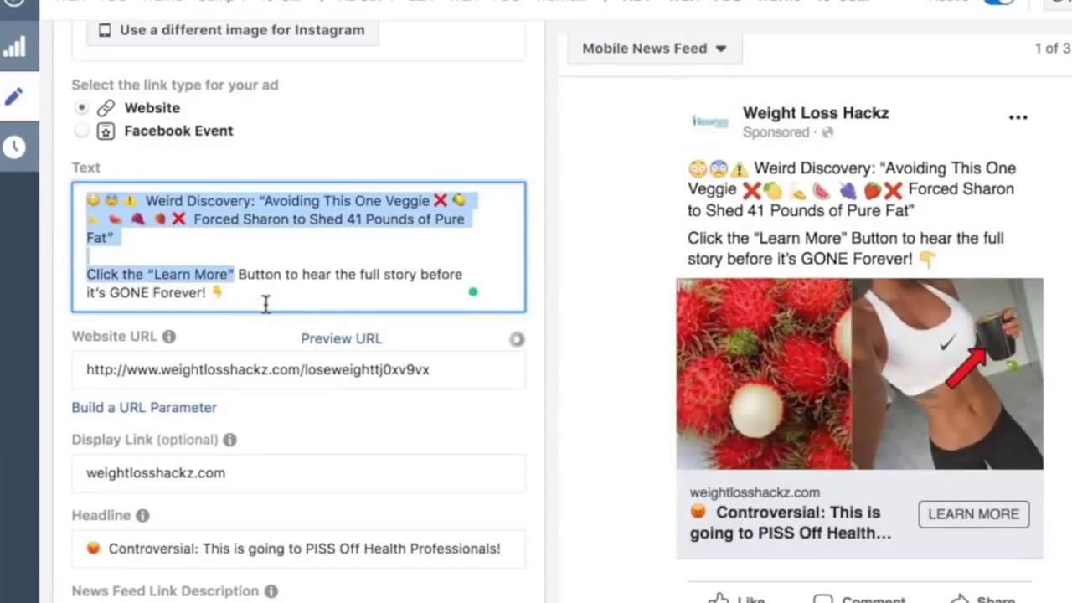
left_click(274, 300)
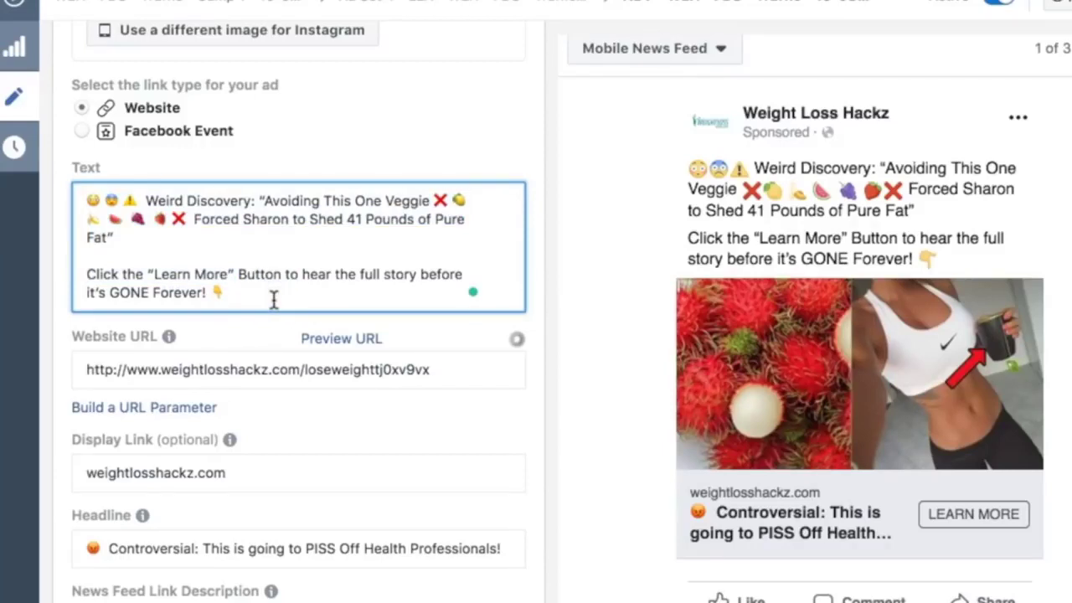
Highlight the whole "Weird Discovery" paragraph of the ad text to study its hook.
left_click_drag(159, 245, 77, 199)
left_click(210, 241)
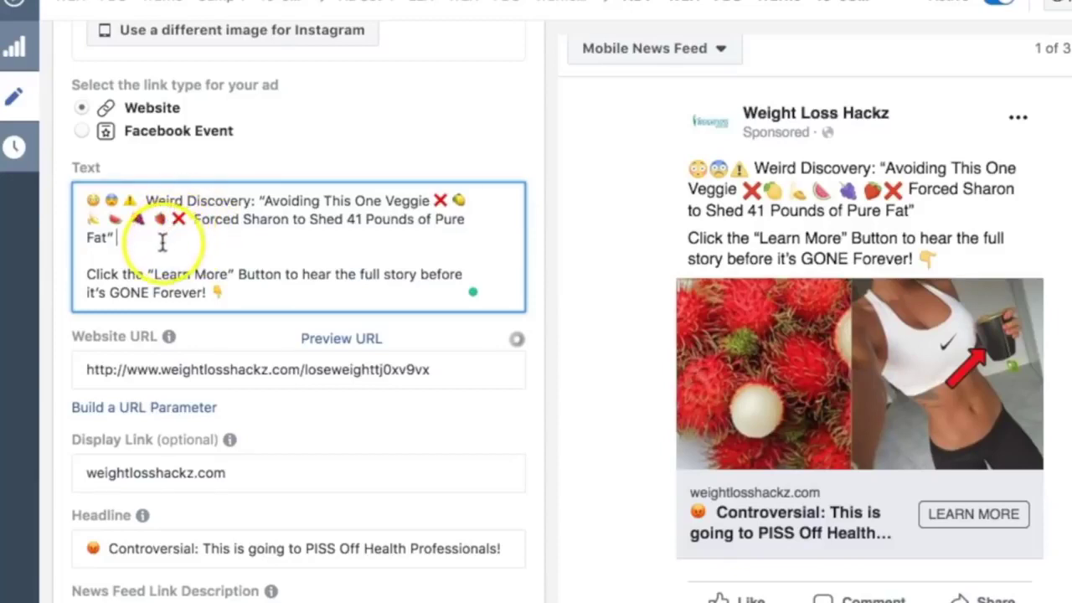
left_click_drag(159, 235, 113, 201)
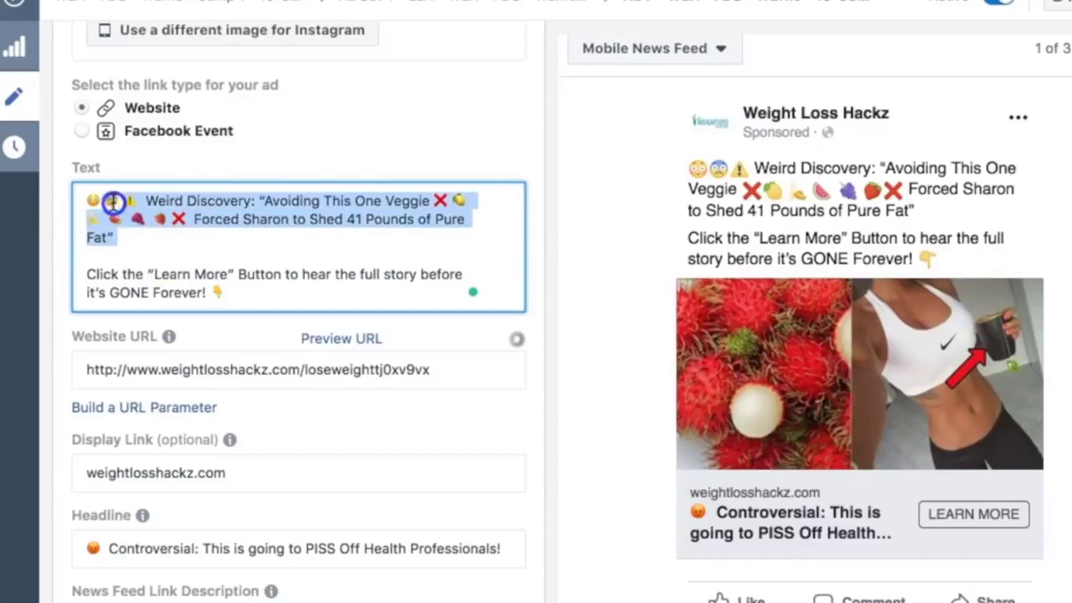
left_click(149, 237)
left_click_drag(149, 237, 74, 198)
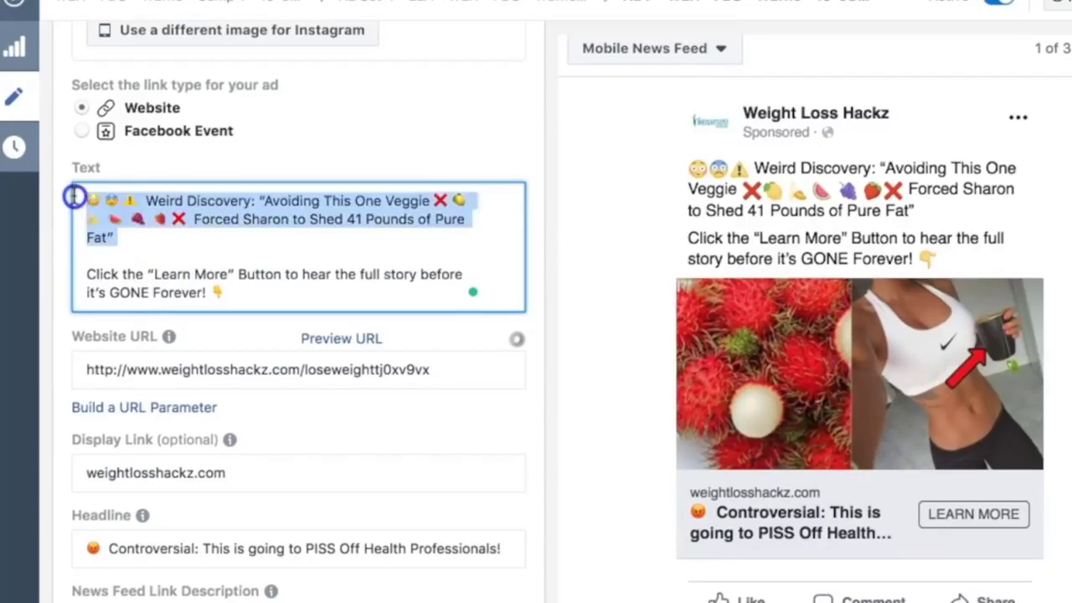
left_click(141, 230)
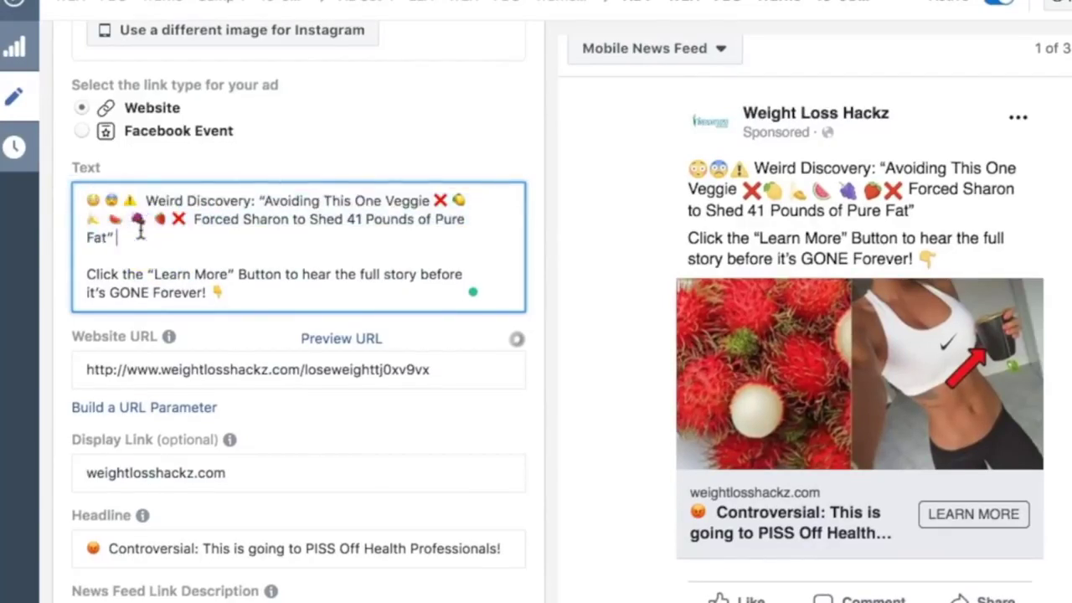
left_click_drag(136, 236, 72, 193)
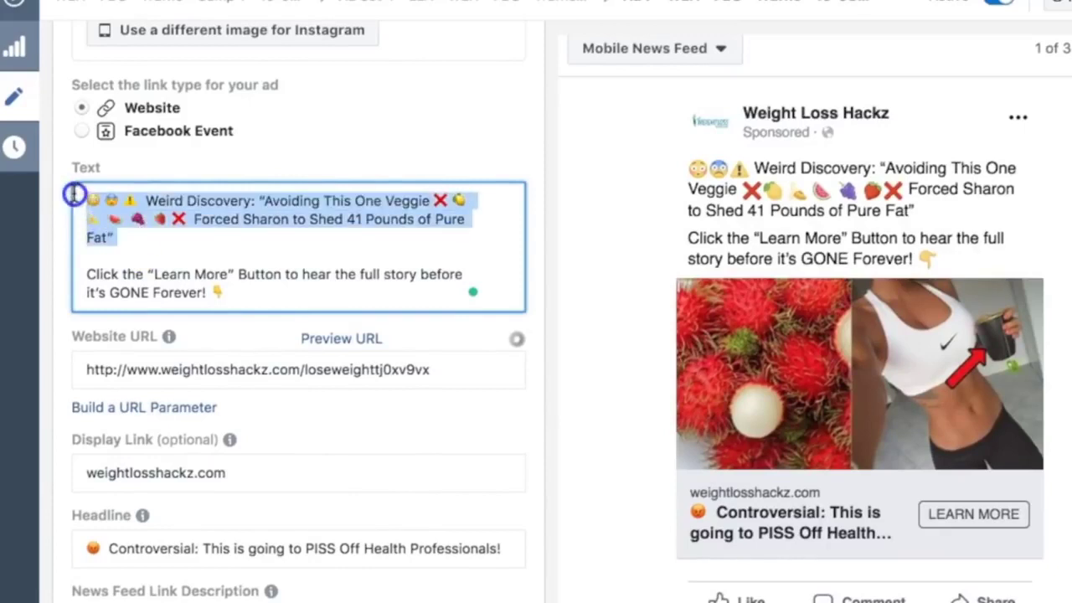
left_click(129, 240)
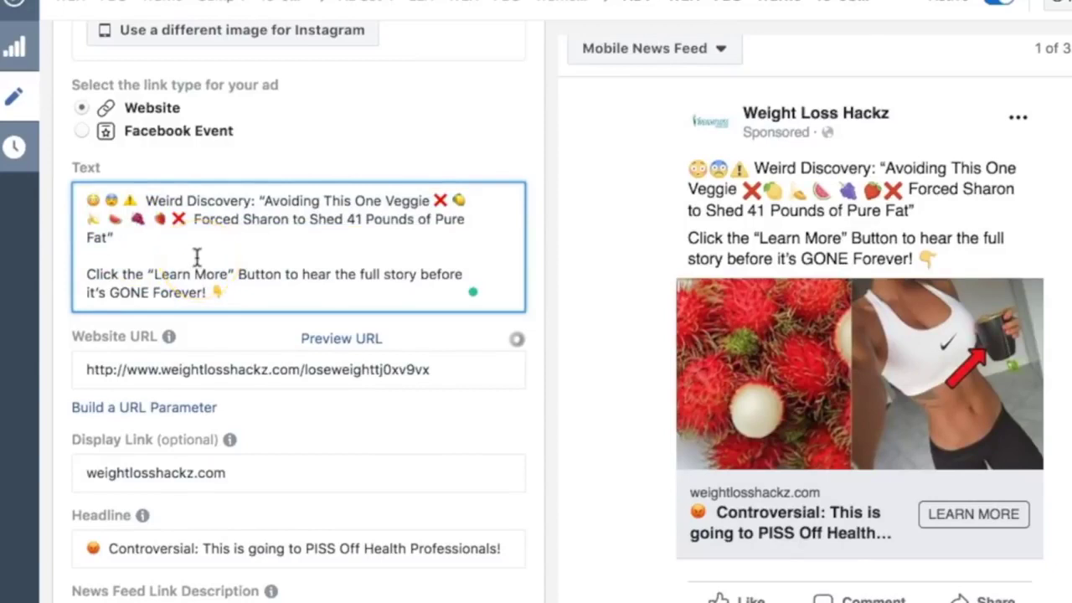
left_click_drag(193, 243, 60, 203)
left_click(162, 228)
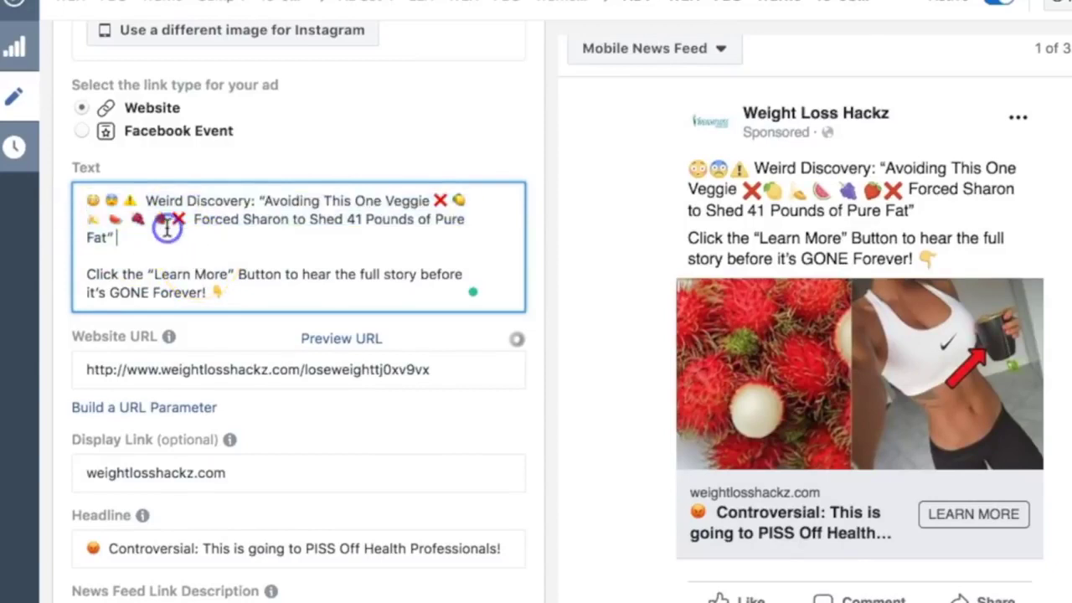
Examine the "Weird Discovery" phrase, the 41-pound claim and the closing "Learn More" line with its pointing-finger emoji.
left_click_drag(140, 201, 268, 204)
left_click(284, 202)
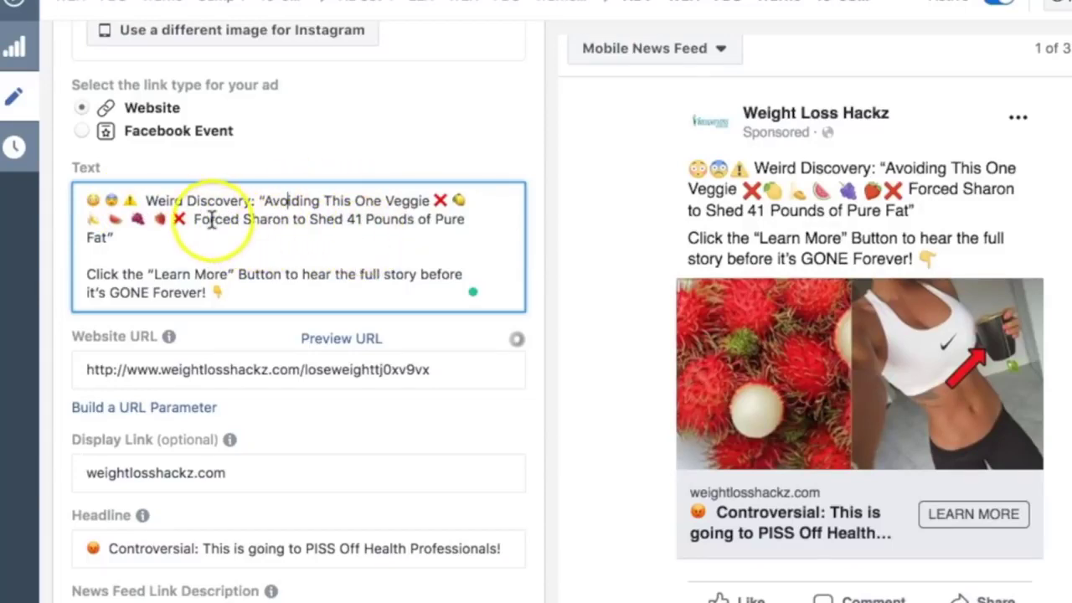
left_click_drag(272, 219, 393, 232)
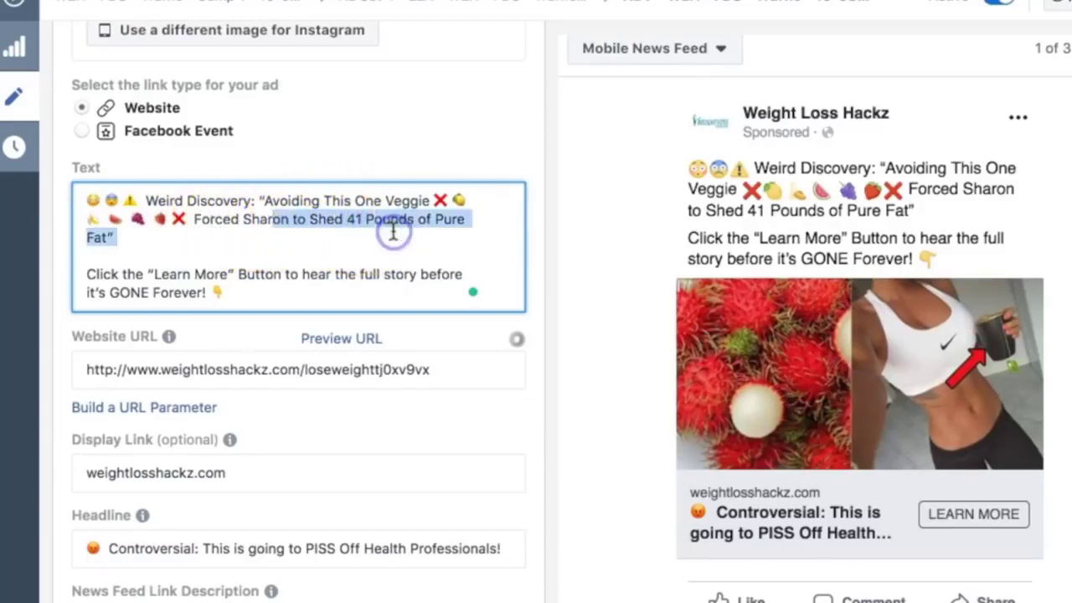
left_click(393, 232)
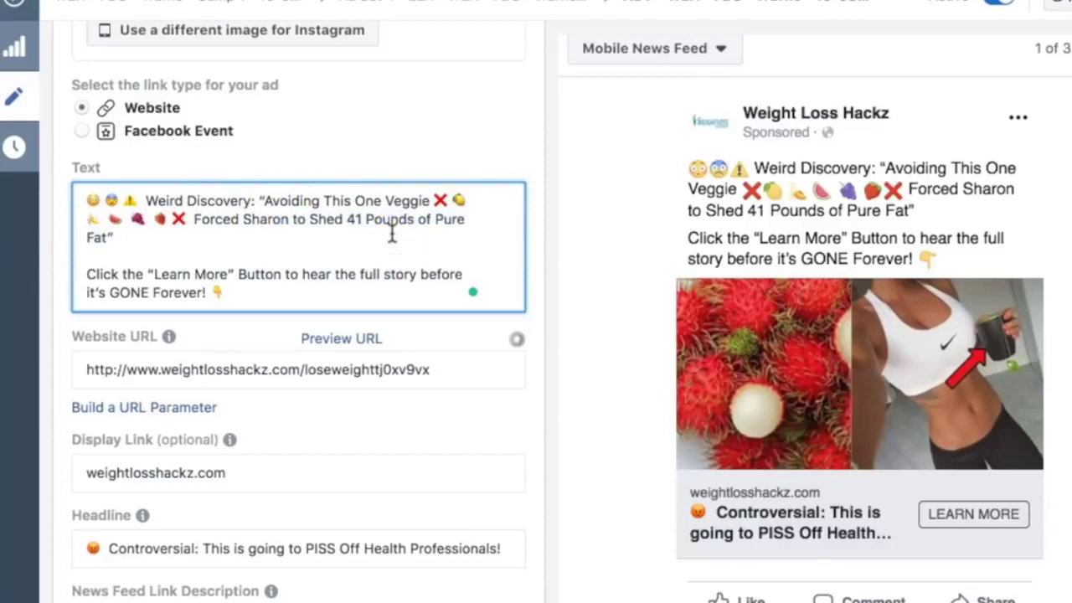
left_click(368, 236)
left_click(218, 284)
mouse_move(221, 293)
left_mouse_down()
mouse_move(72, 278)
mouse_move(219, 293)
mouse_move(202, 283)
left_mouse_up()
left_click(132, 276)
left_click(224, 293)
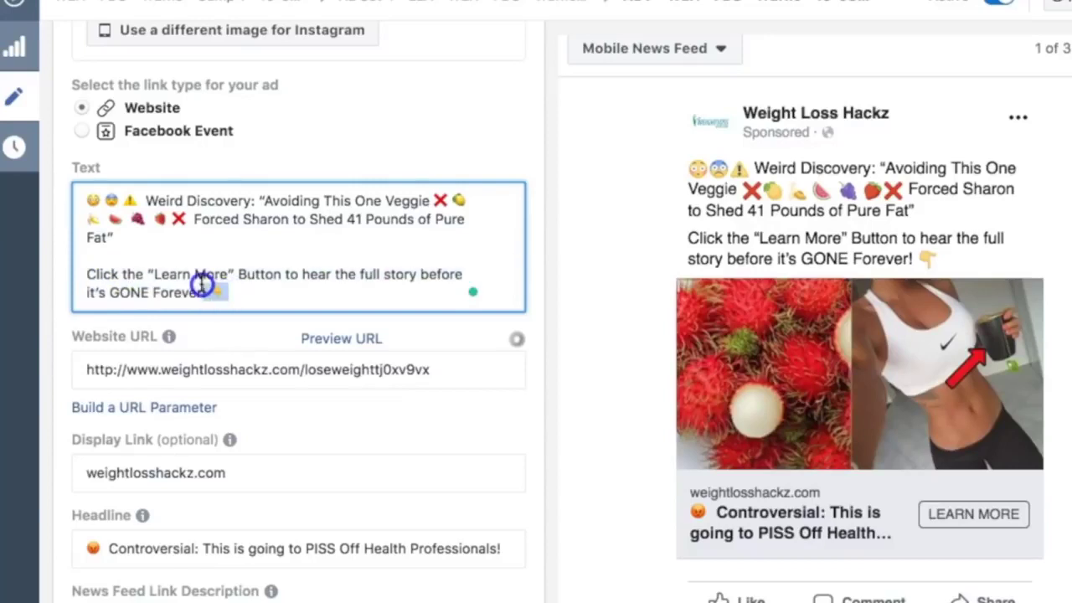
left_click(156, 275)
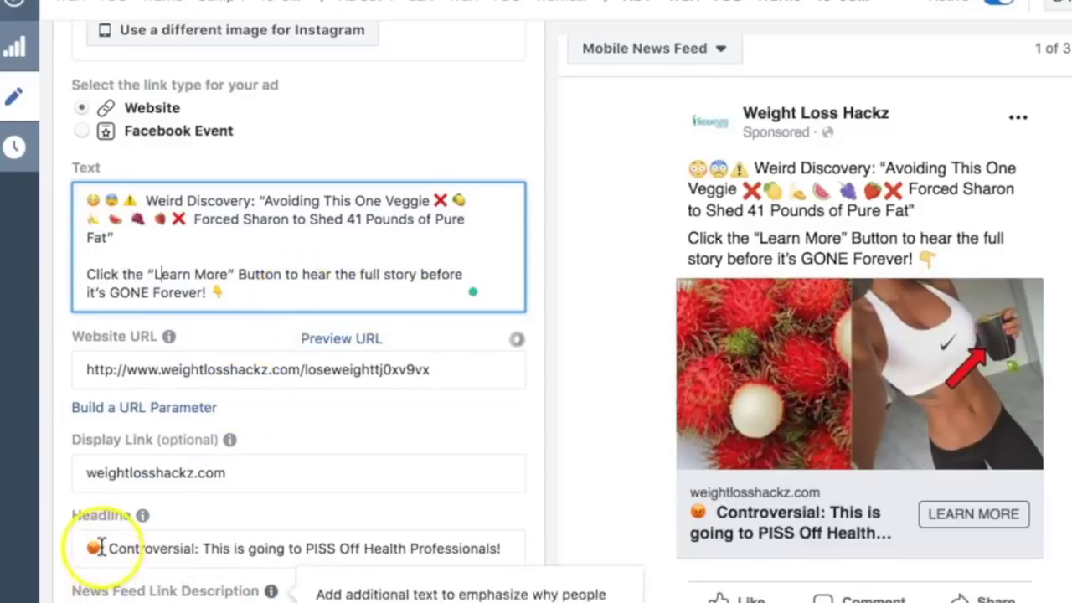
Examine the wording of the "Controversial: This is going to PISS Off Health Professionals!" headline and close Ad 7's editor.
triple_click(337, 554)
left_click(322, 551)
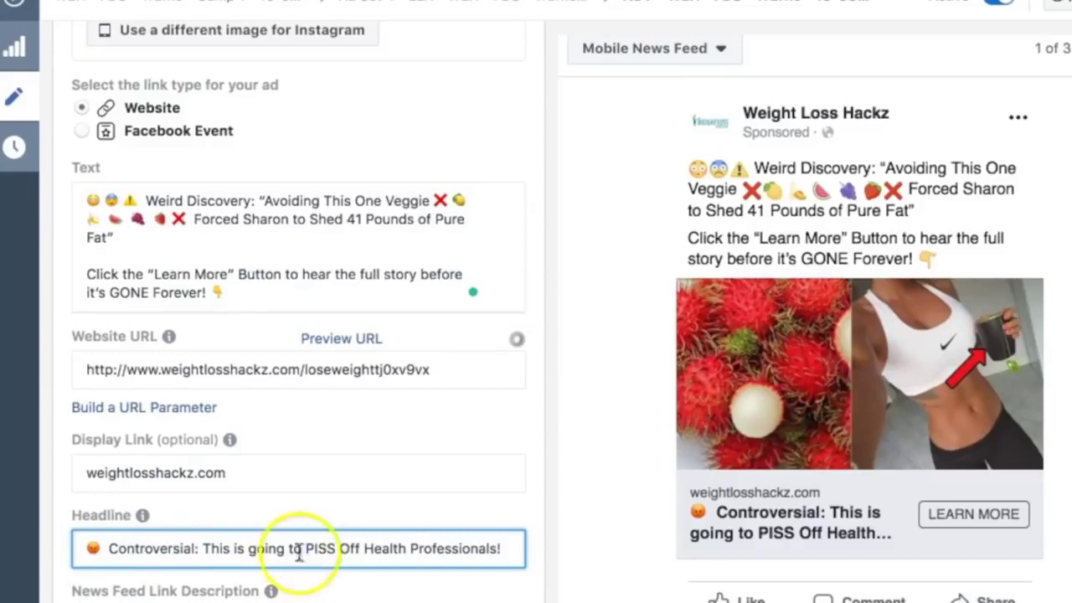
left_click_drag(387, 554, 507, 553)
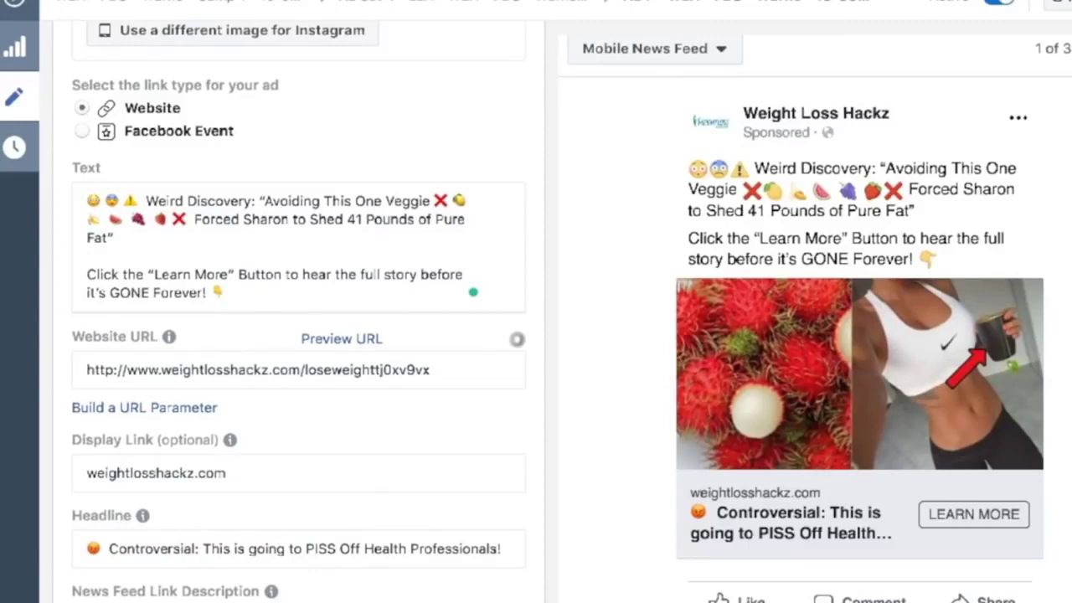
left_click(12, 4)
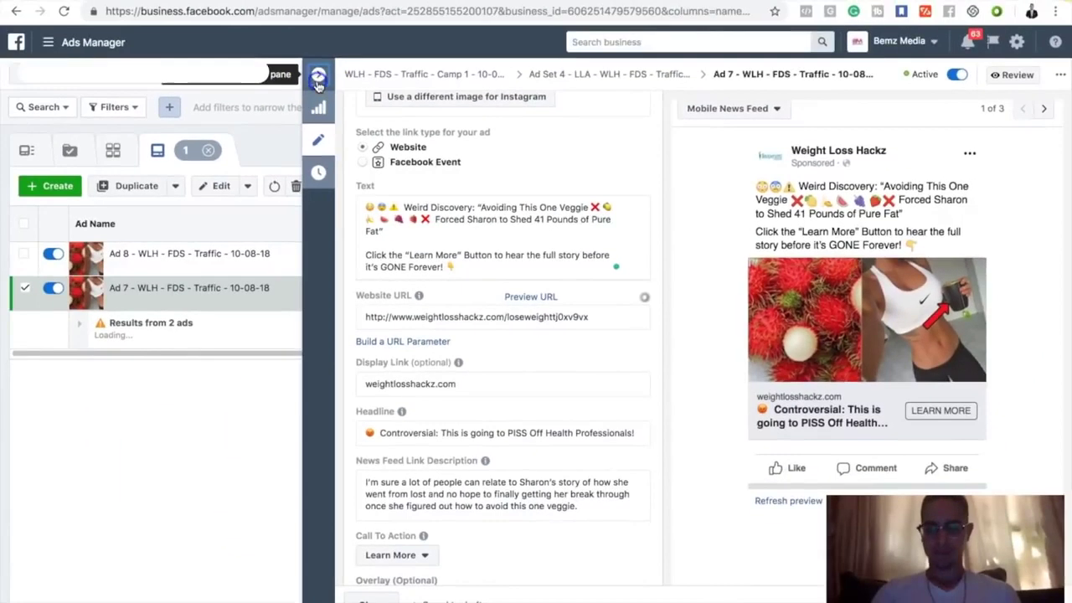
left_click(275, 65)
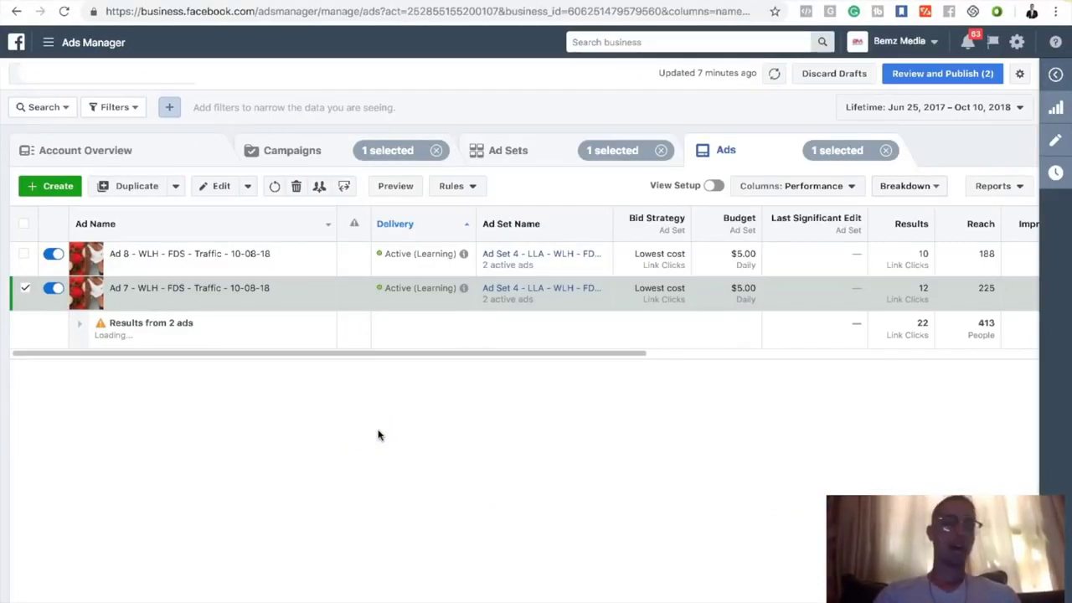
Clear the selection of Ad 7 and go back to the campaign list.
left_click(502, 278)
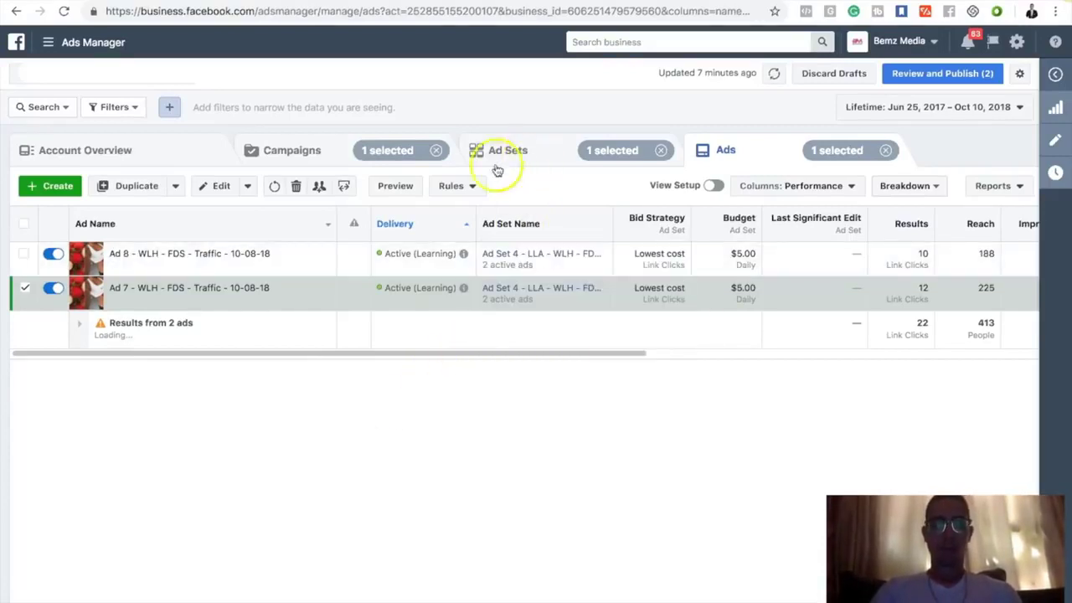
left_click(24, 290)
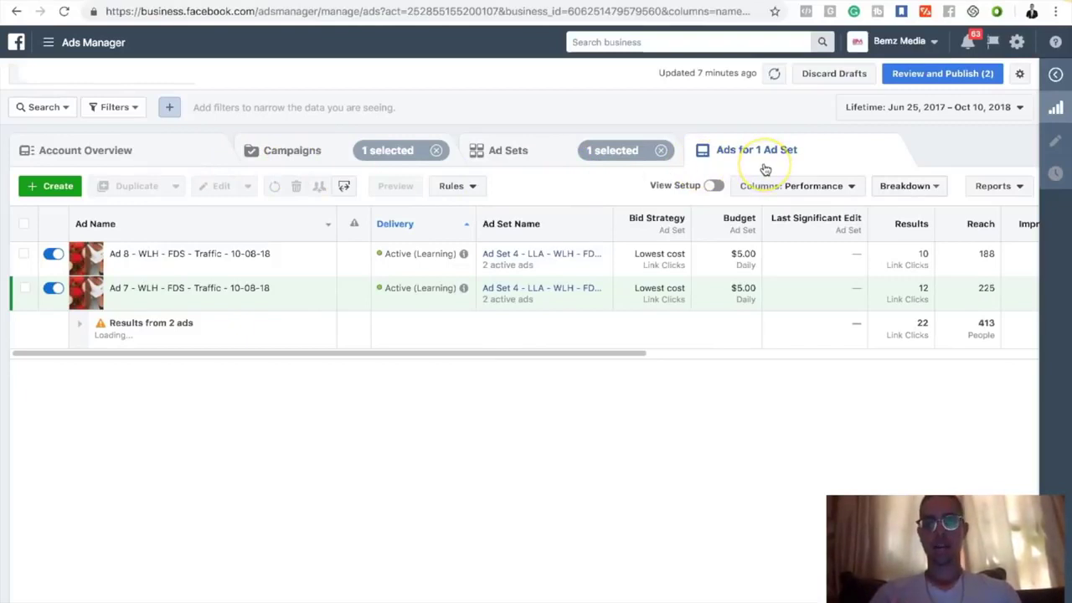
left_click(297, 149)
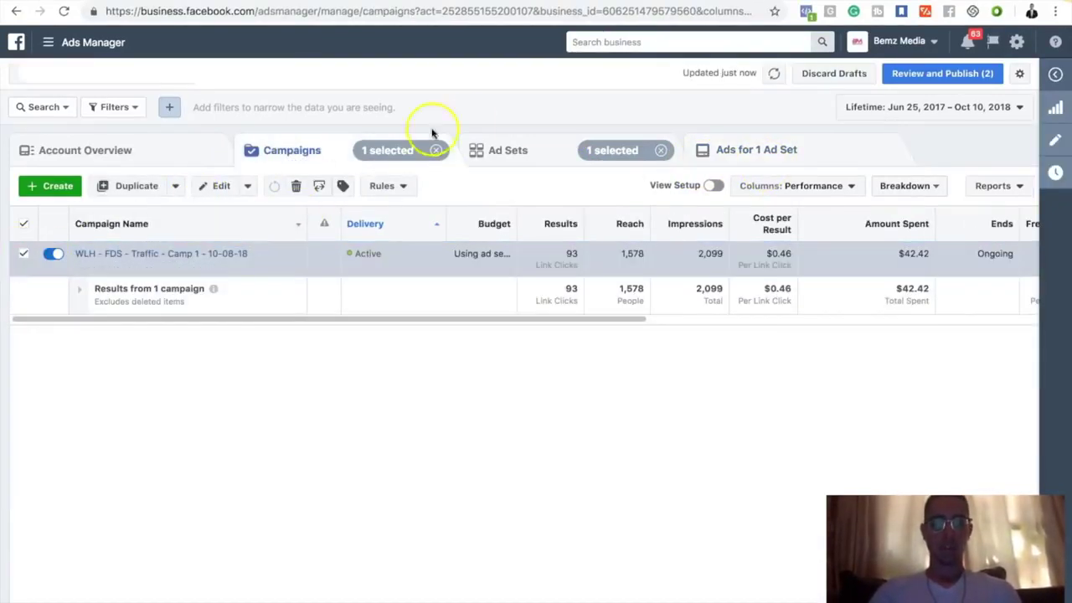
Clear the selection of Ad Set 4 and list all the ads in the selected campaign.
left_click(494, 149)
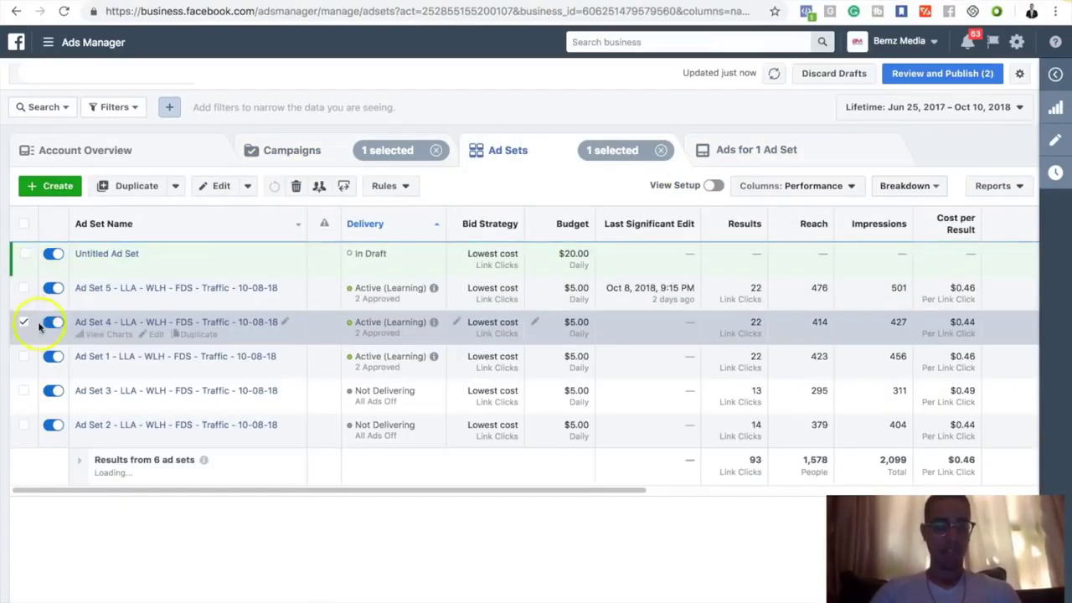
left_click(26, 324)
left_click(25, 325)
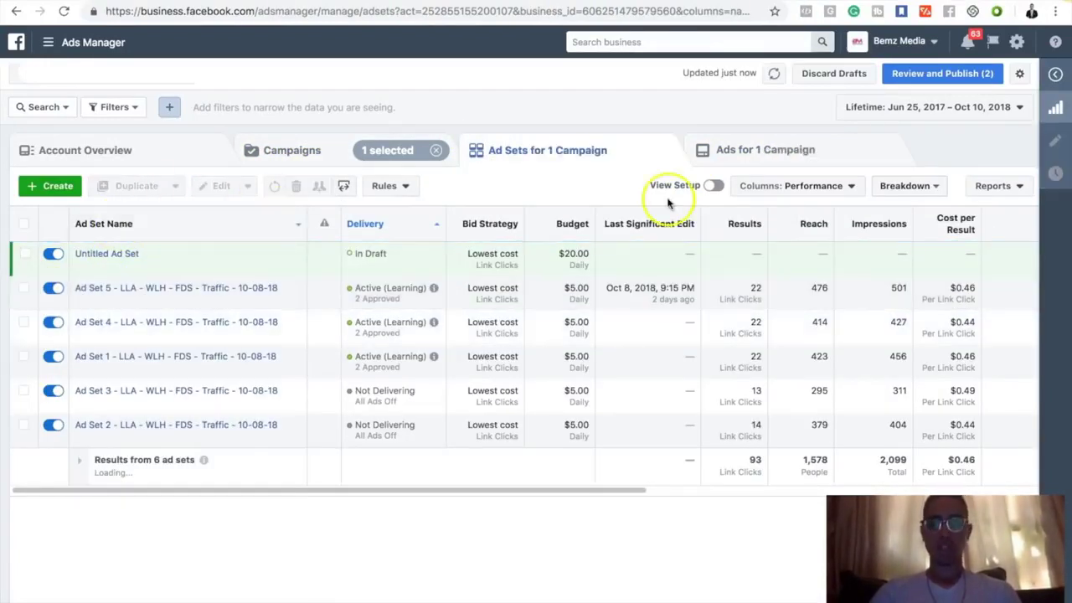
left_click(743, 155)
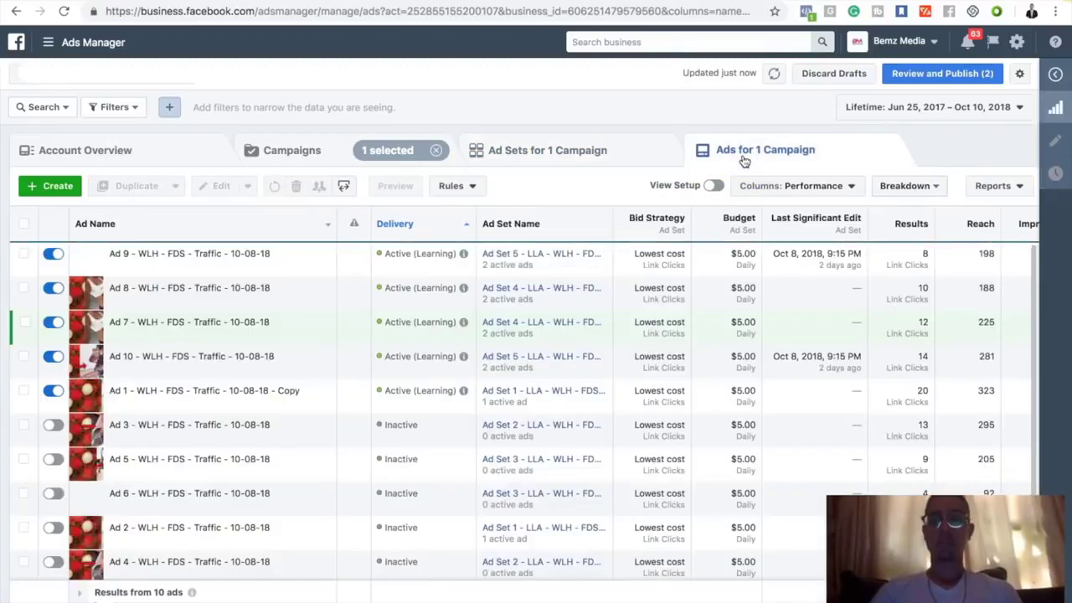
scroll(693, 419, "down", 1)
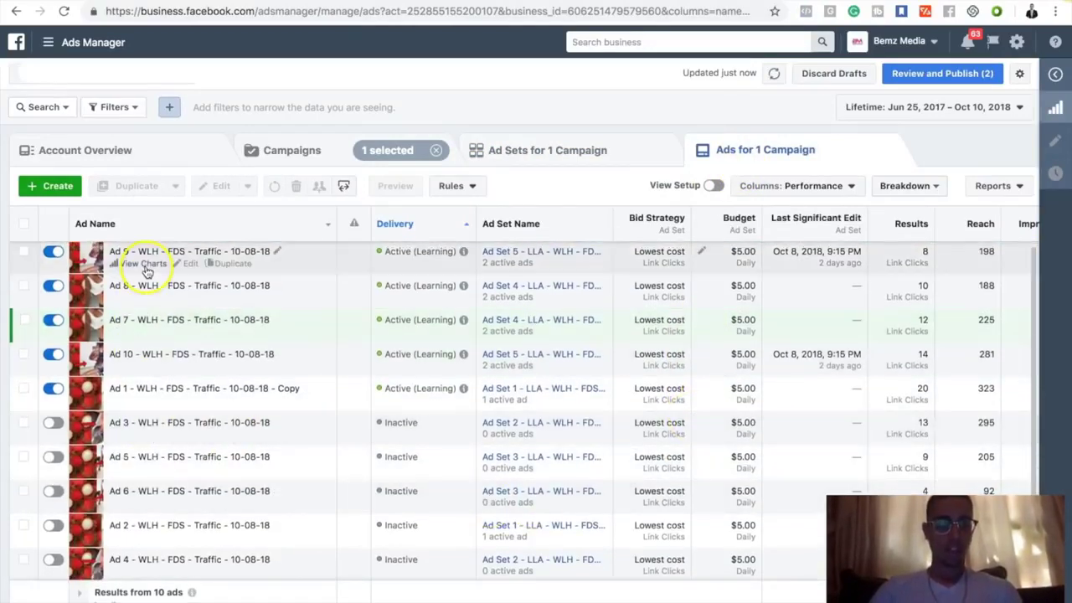
scroll(146, 271, "down", 1)
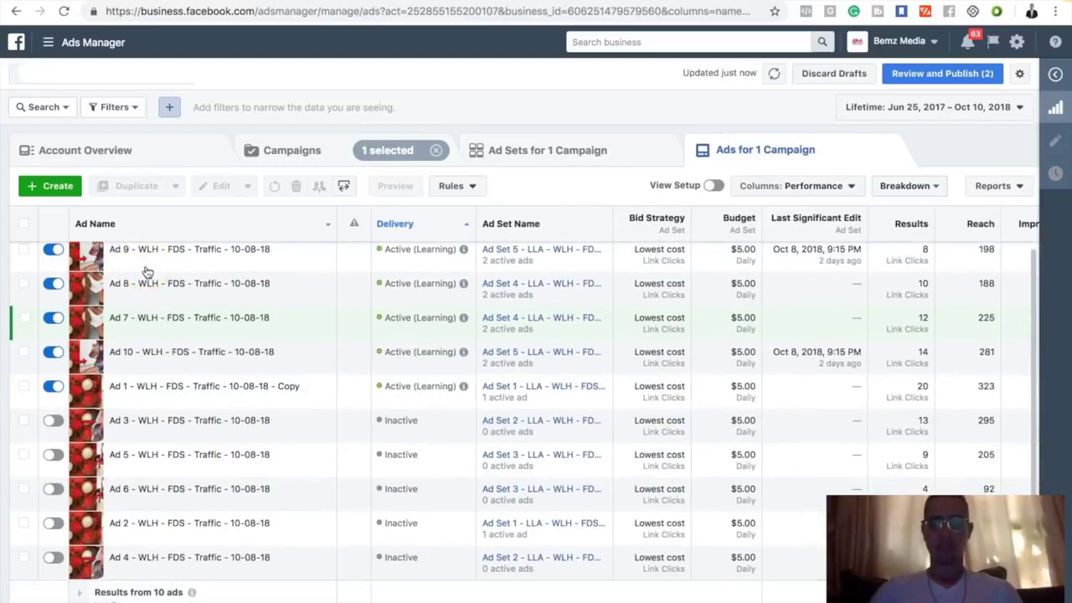
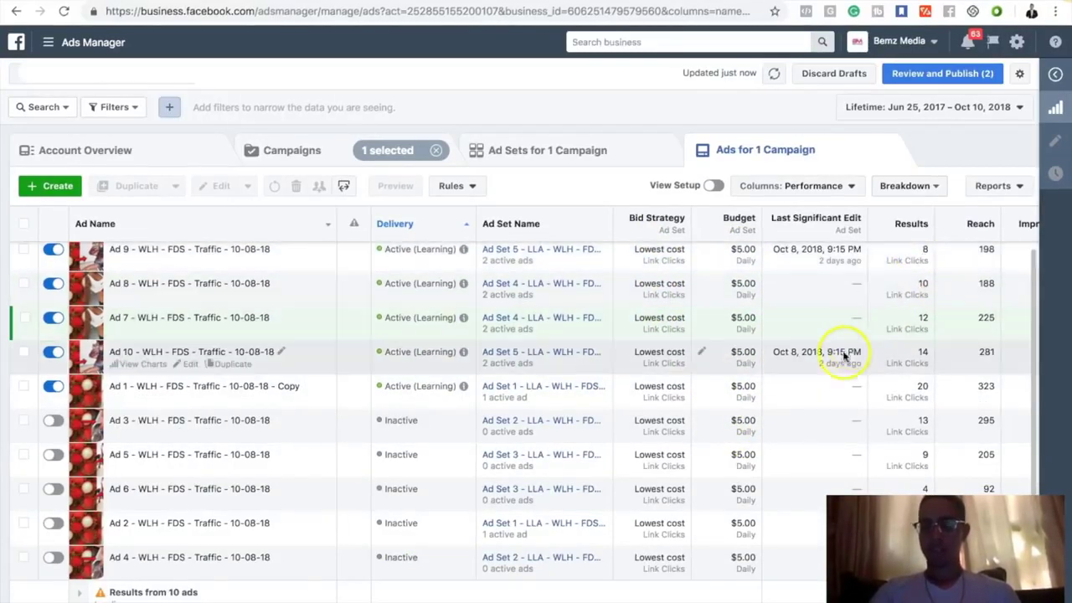
Show the ads with the "WLH Traffic Campains" column preset and examine the spend, frequency and link click columns.
scroll(654, 547, "right", 5)
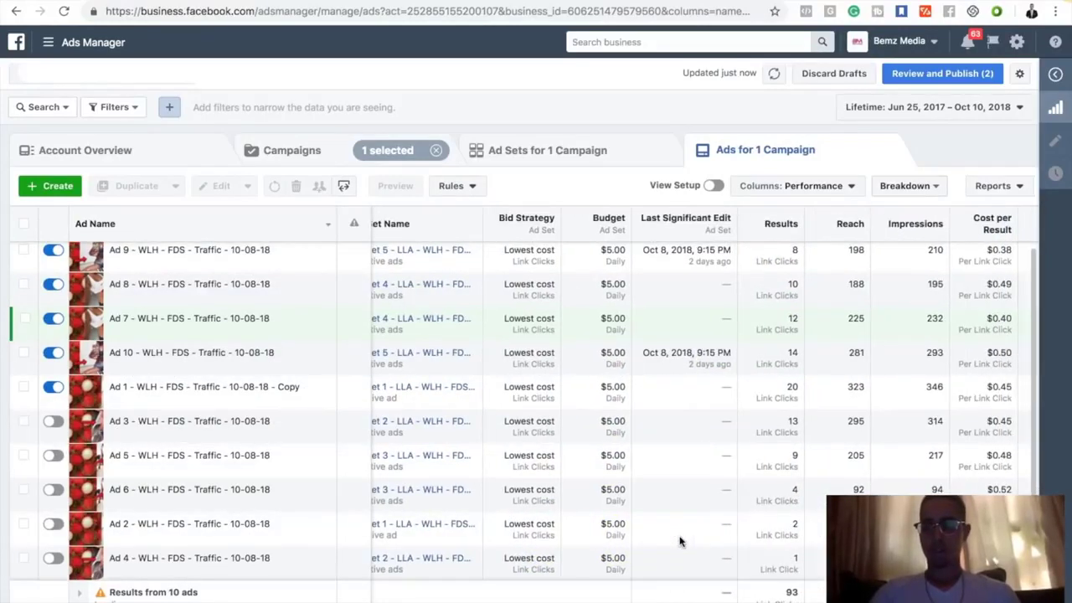
left_click(807, 188)
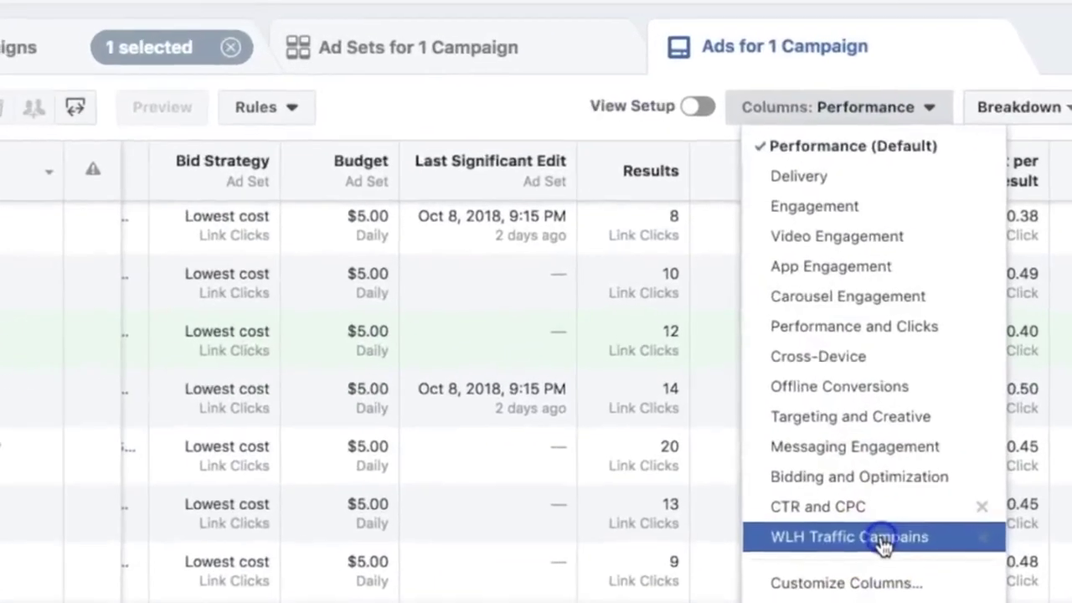
left_click(884, 541)
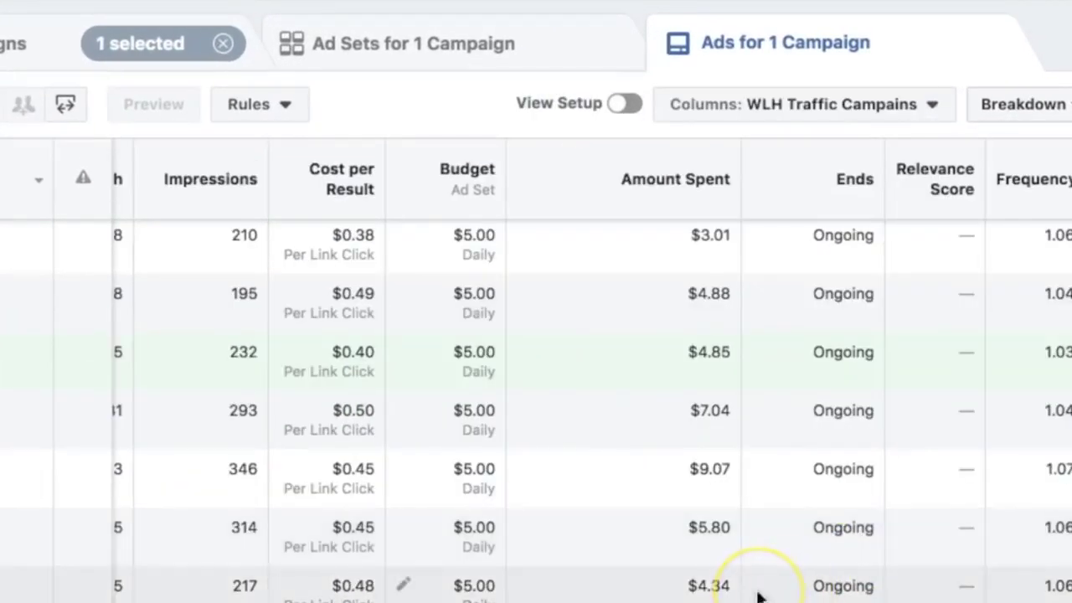
scroll(758, 595, "right", 5)
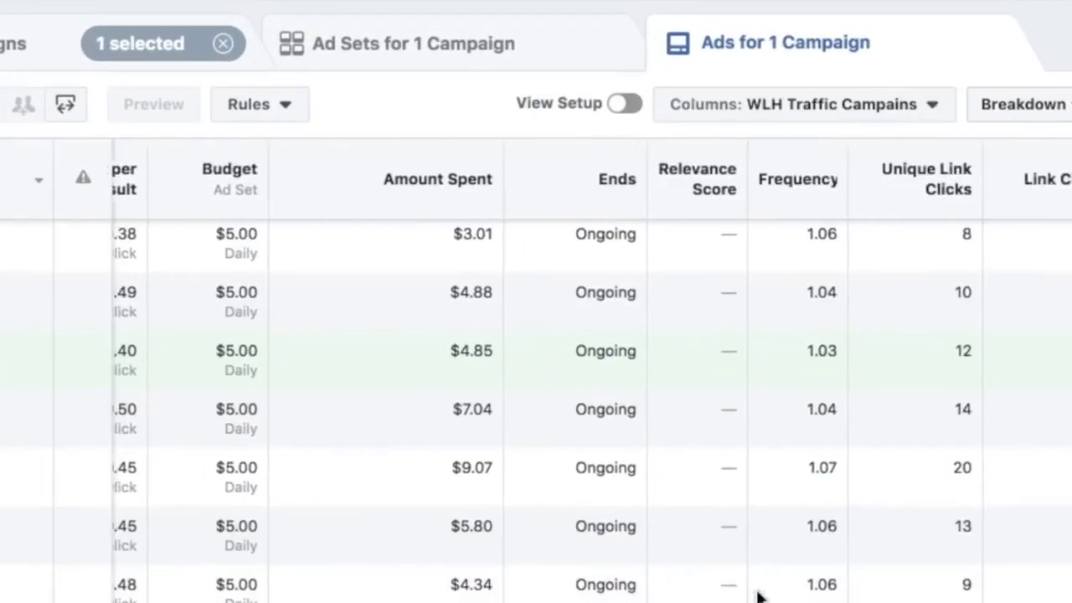
scroll(758, 597, "right", 3)
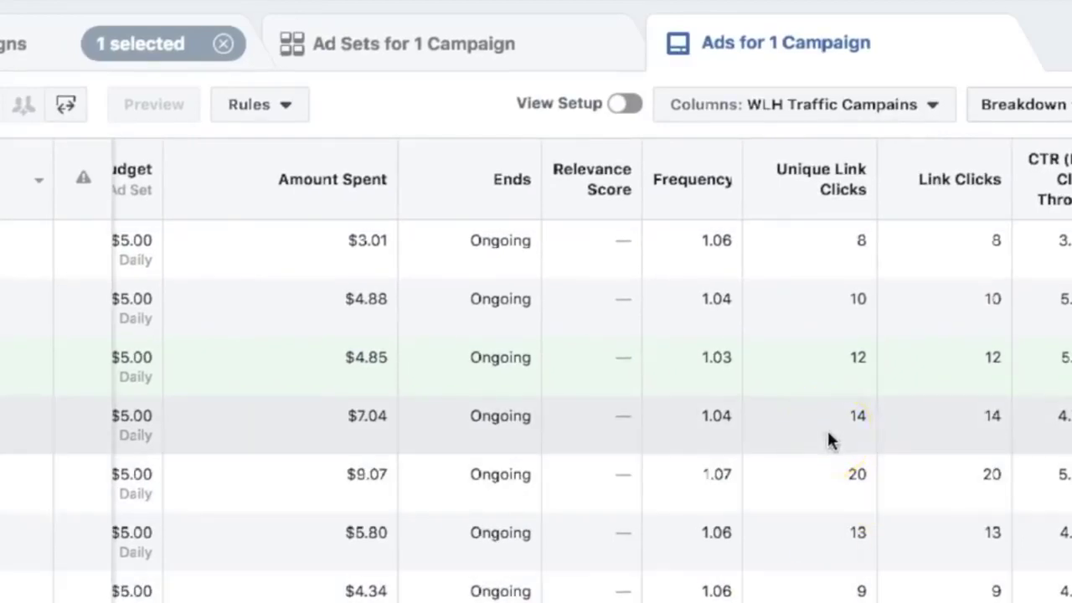
scroll(830, 441, "left", 3)
scroll(827, 436, "right", 3)
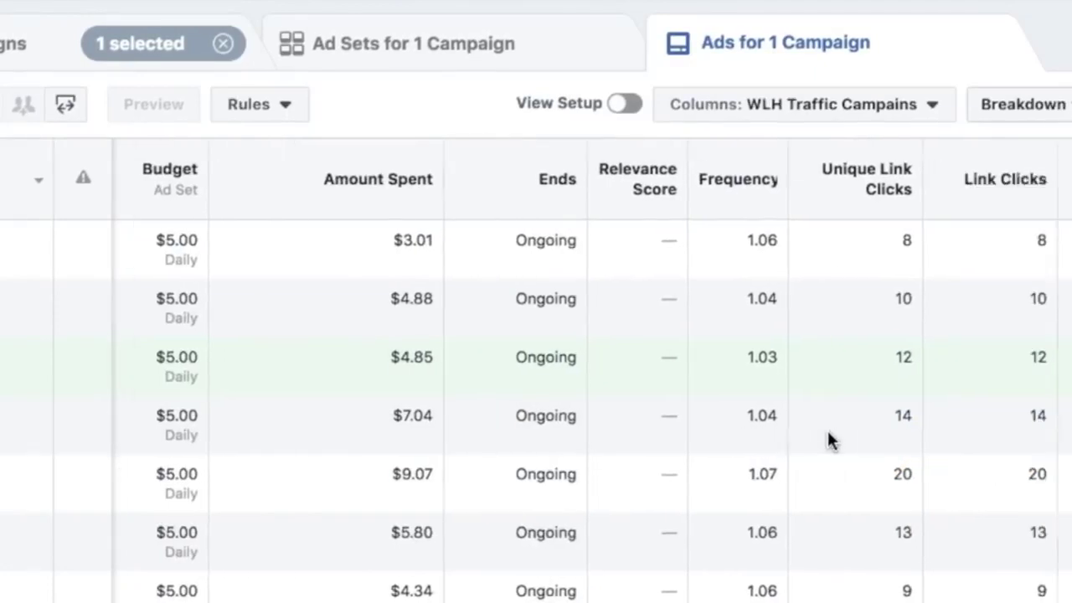
Show the Performance (Default) columns and examine the ads' cost per result and reach, down to Ad 4.
left_click(779, 106)
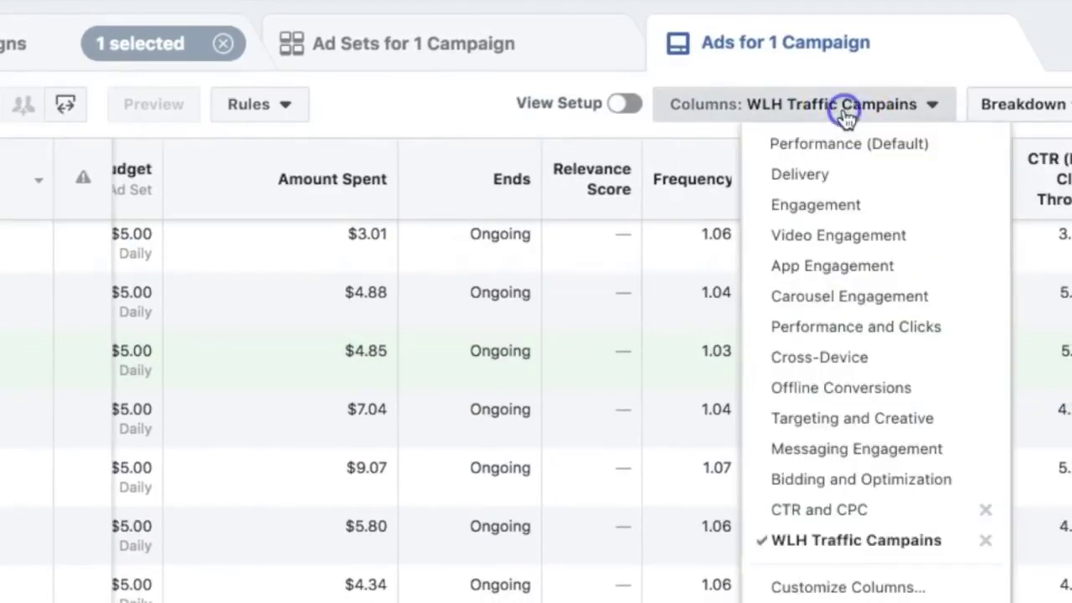
left_click(862, 162)
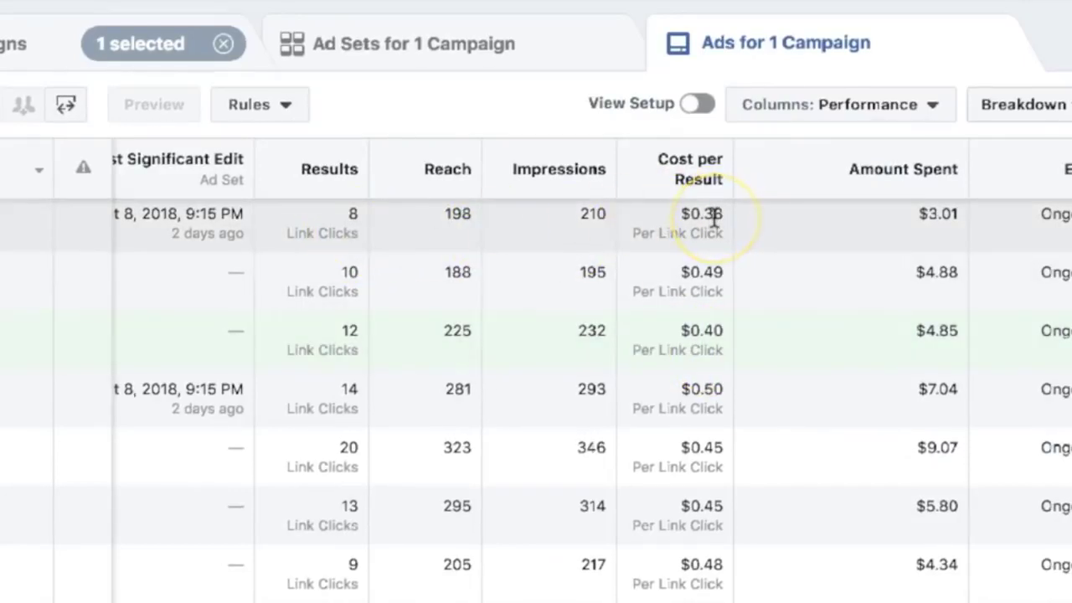
scroll(707, 219, "down", 5)
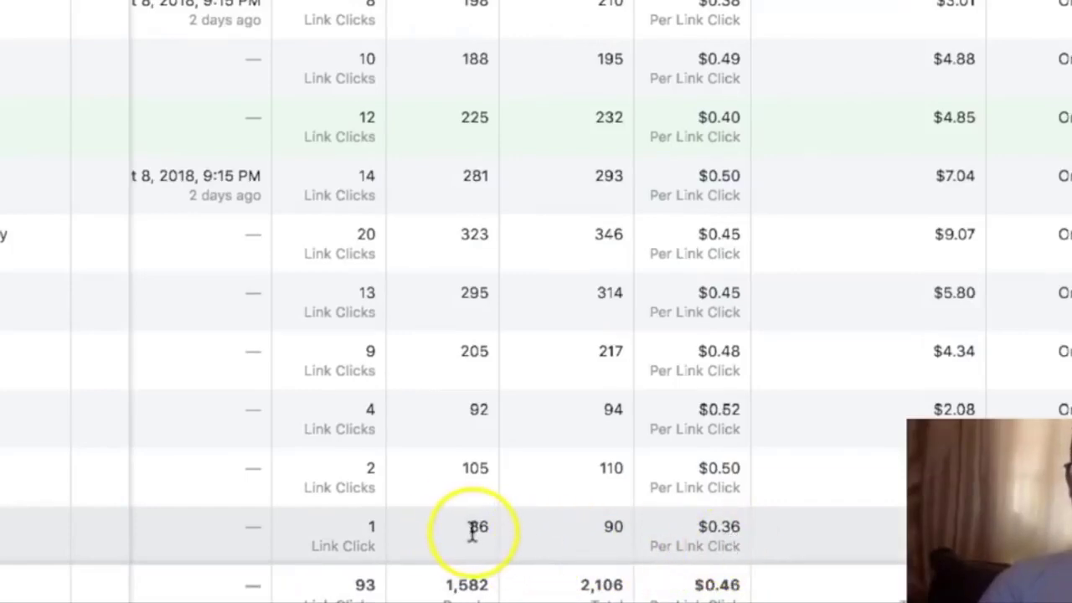
double_click(506, 532)
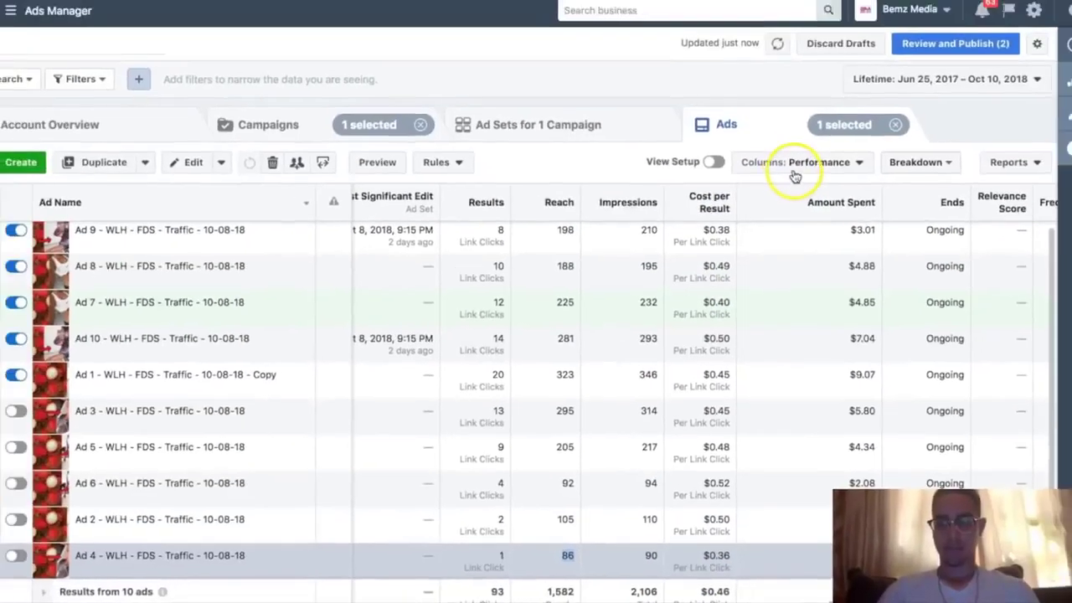
Apply the "WLH Traffic Campains" column preset to the ads and browse the metrics offered for customizing columns, closing without changes.
left_click(795, 168)
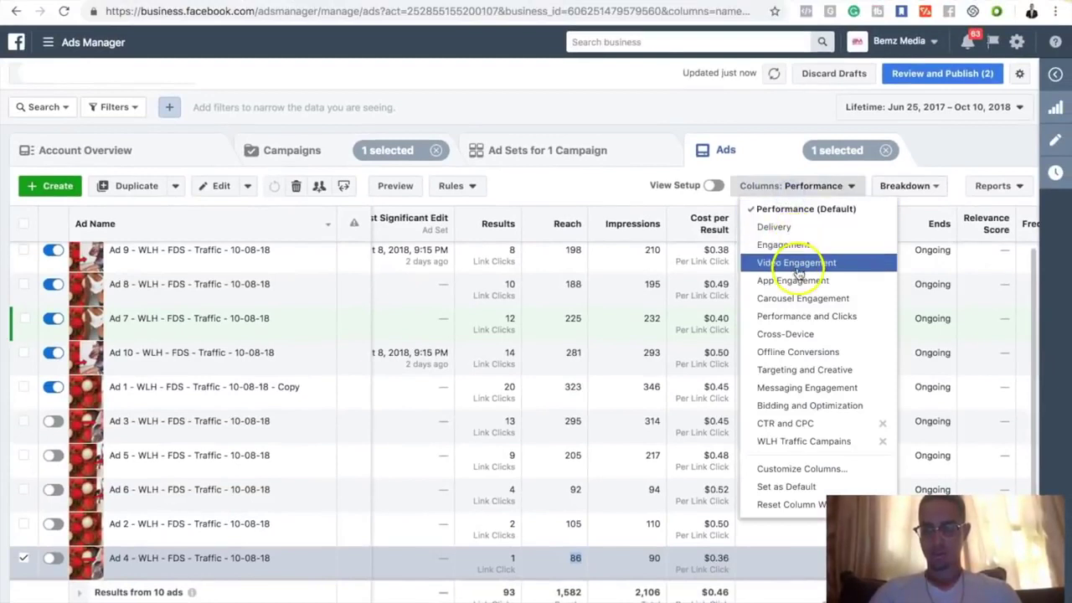
left_click(827, 442)
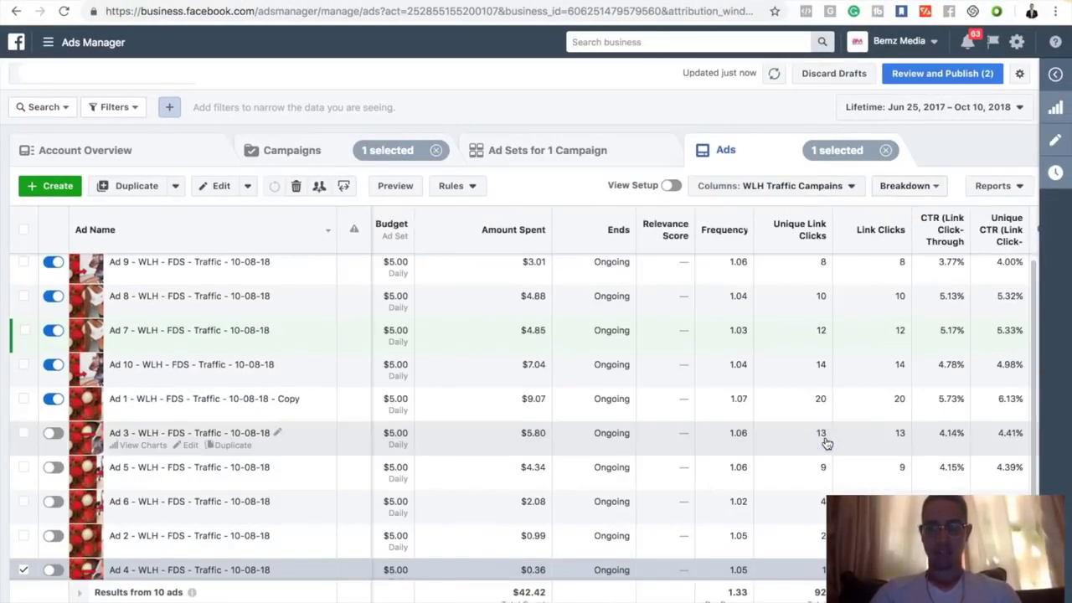
left_click(811, 188)
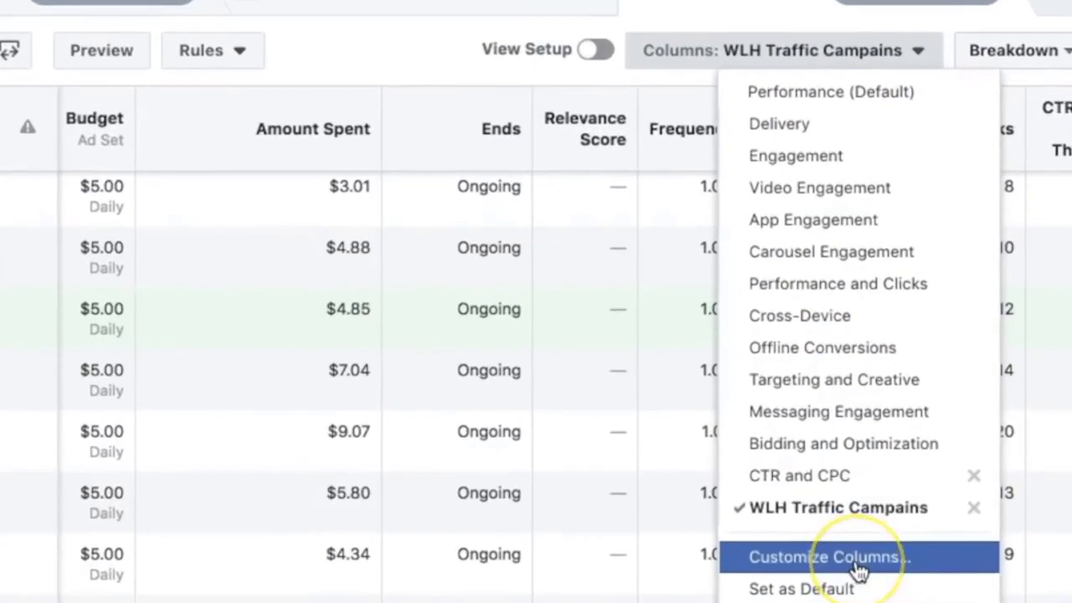
left_click(858, 568)
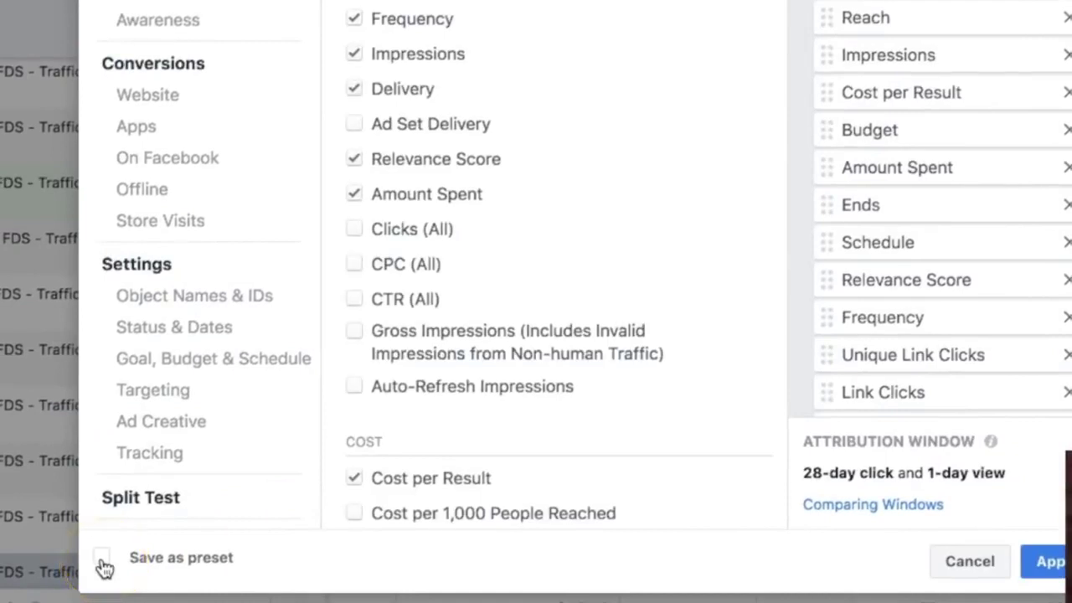
scroll(442, 54, "down", 5)
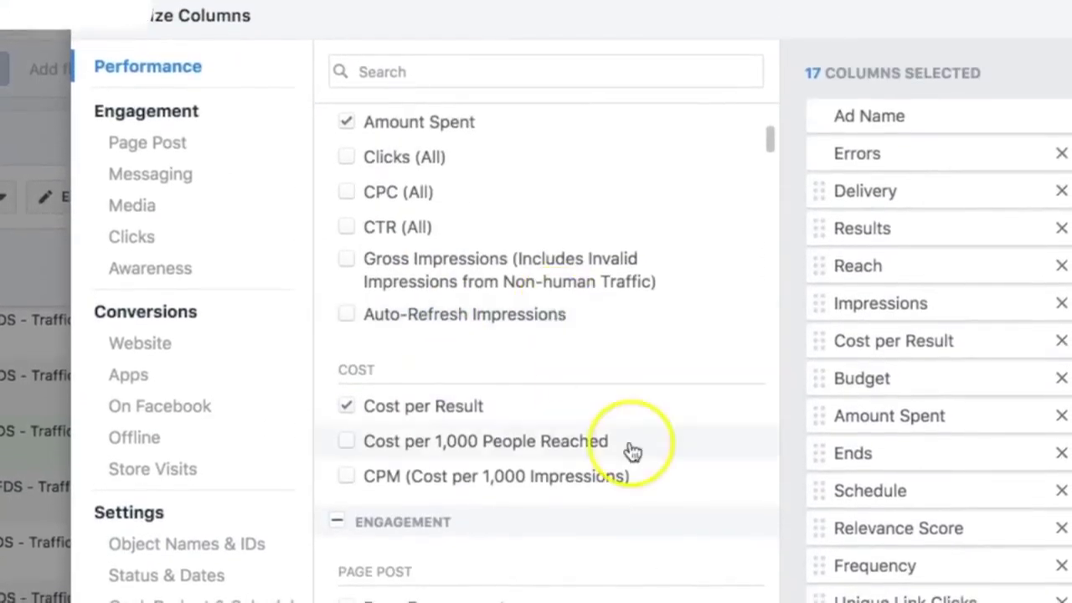
left_click_drag(767, 148, 769, 599)
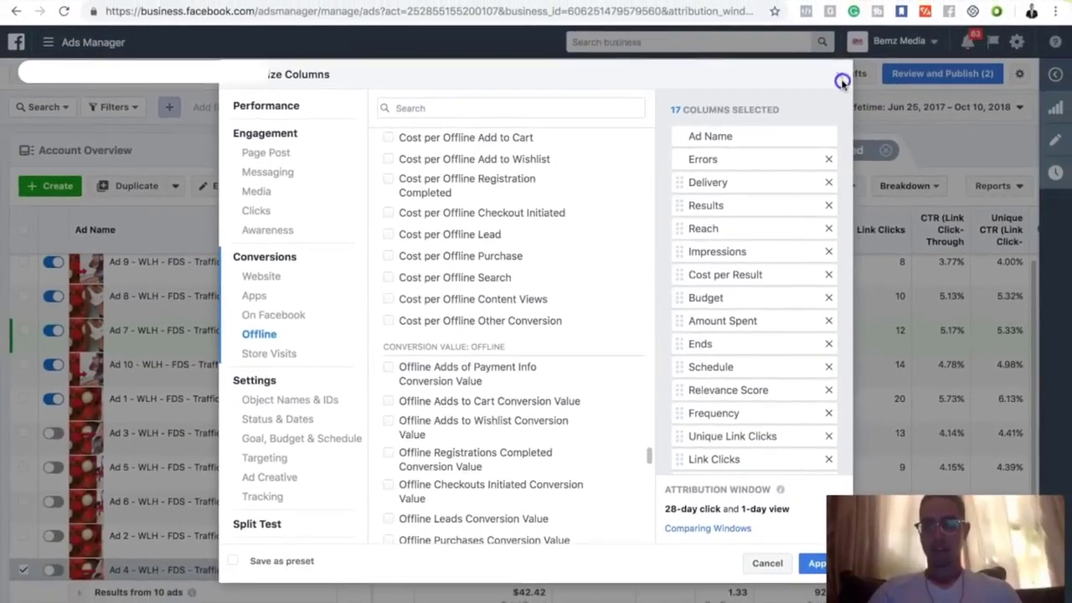
left_click(841, 77)
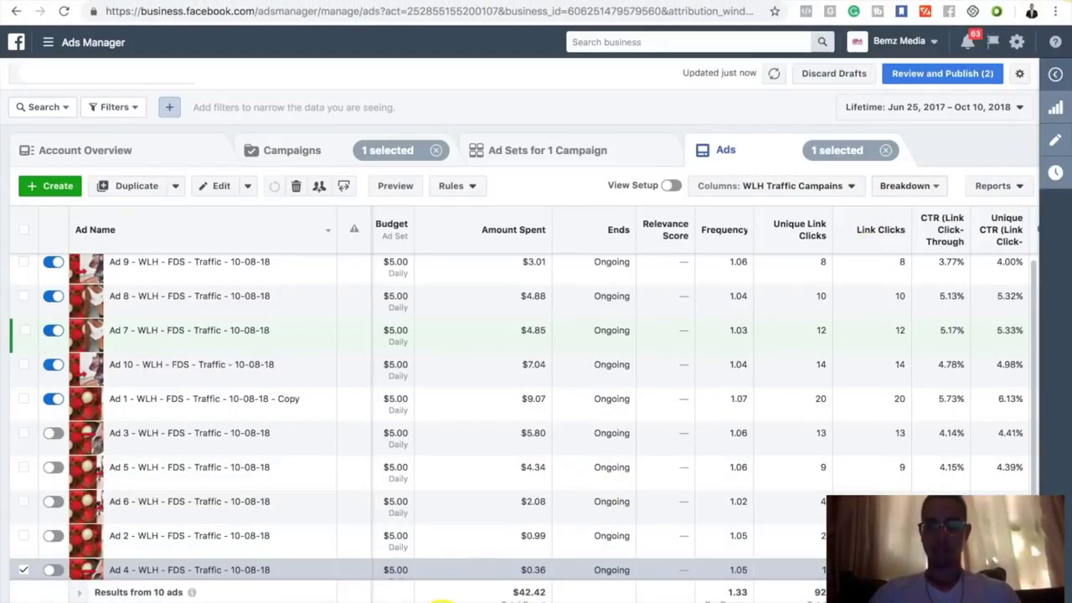
Examine the ads' metrics from cost per result and amount spent across to unique link click-through rate.
scroll(444, 597, "left", 3)
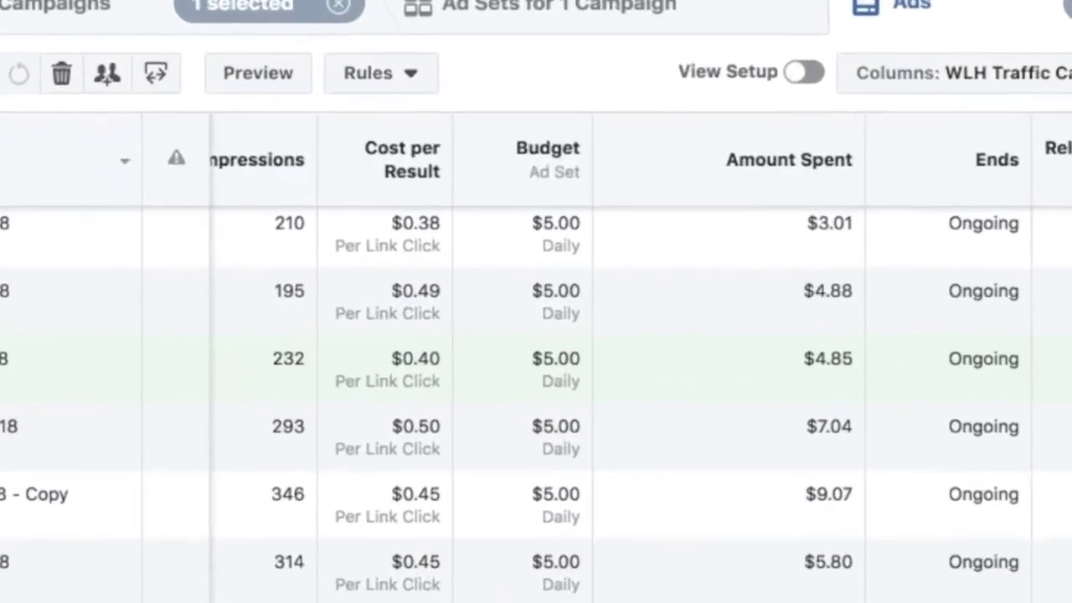
scroll(536, 361, "right", 2)
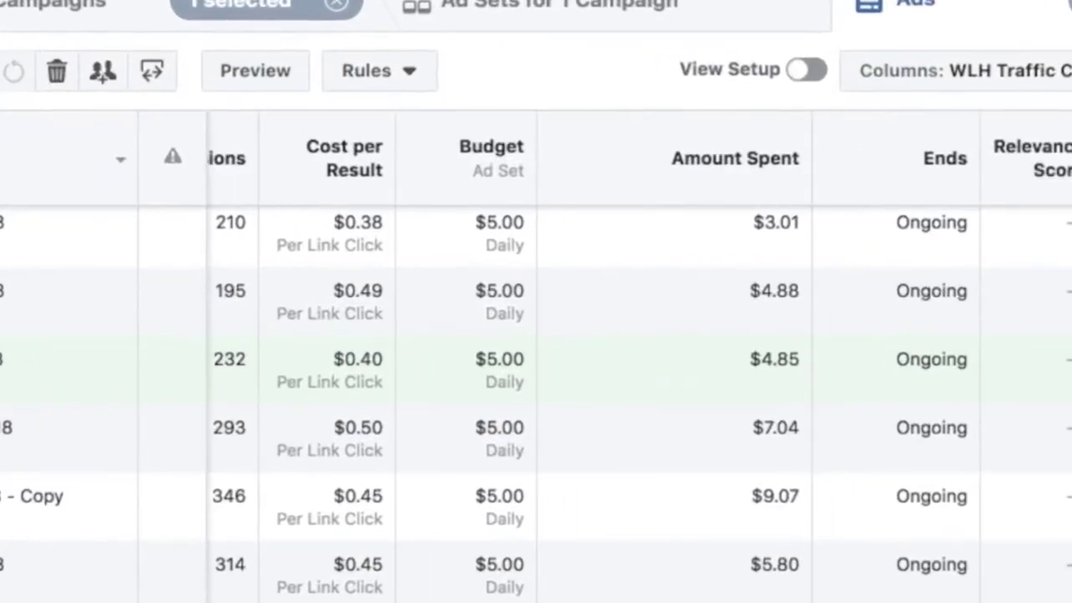
scroll(536, 402, "right", 4)
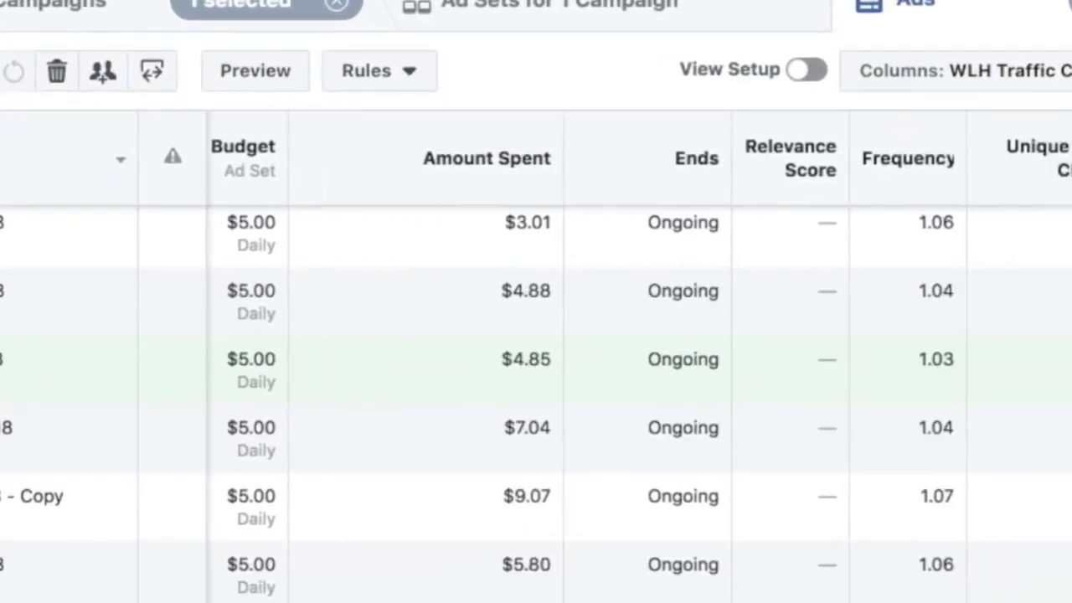
scroll(537, 402, "right", 1)
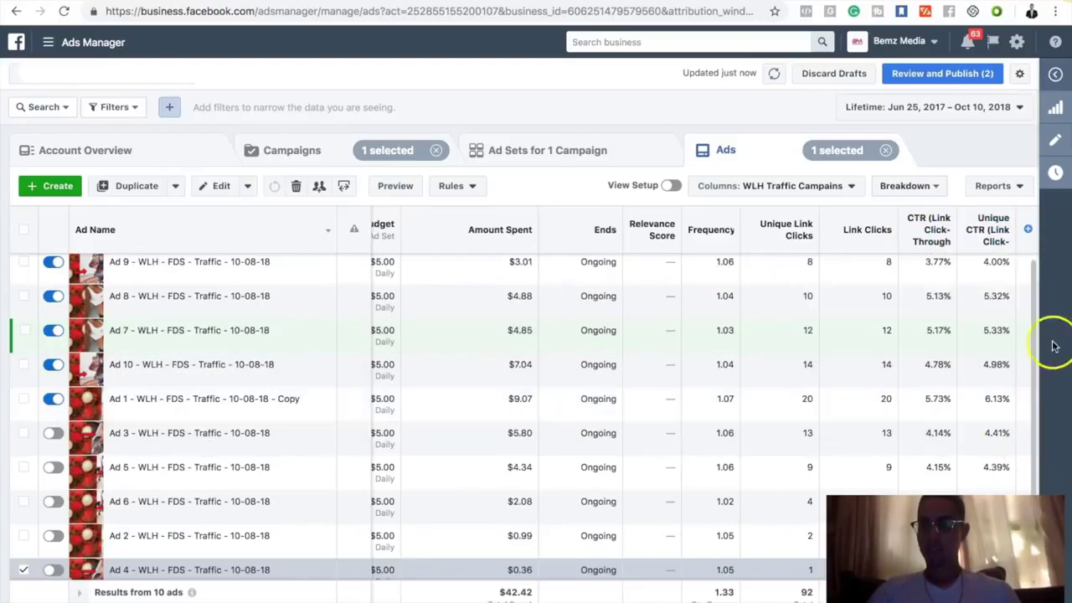
Sort the ads by Unique CTR (Link Click-Through Rate) from highest to lowest.
mouse_move(995, 228)
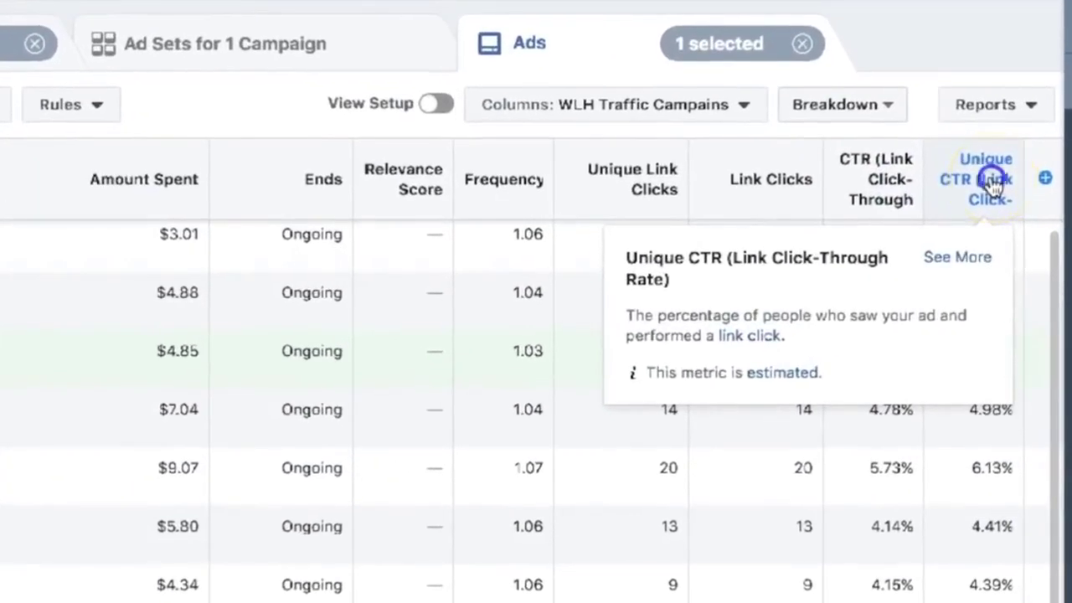
left_click(993, 193)
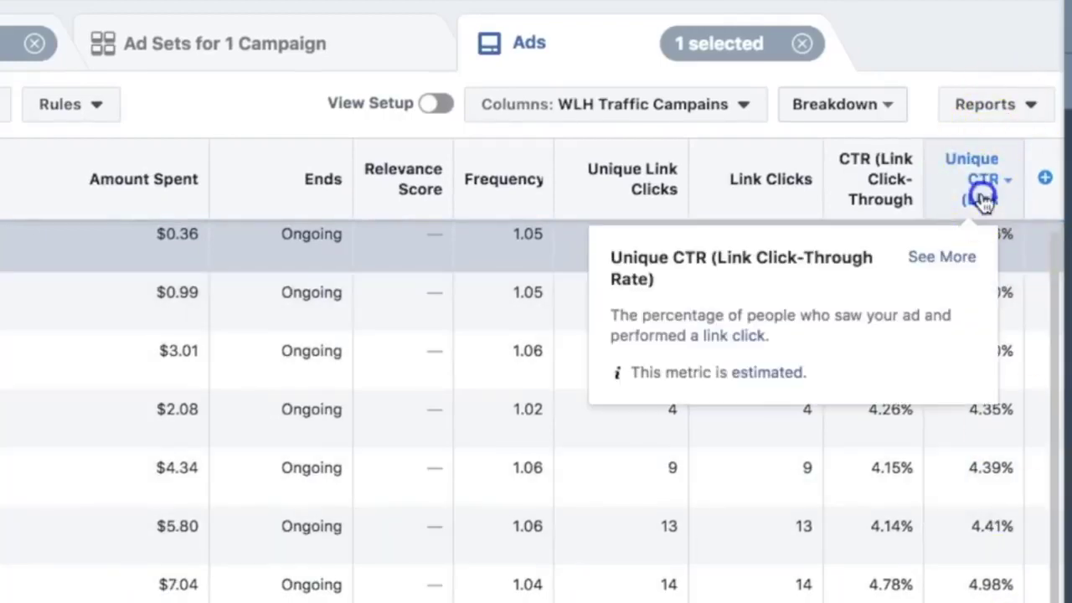
left_click(983, 199)
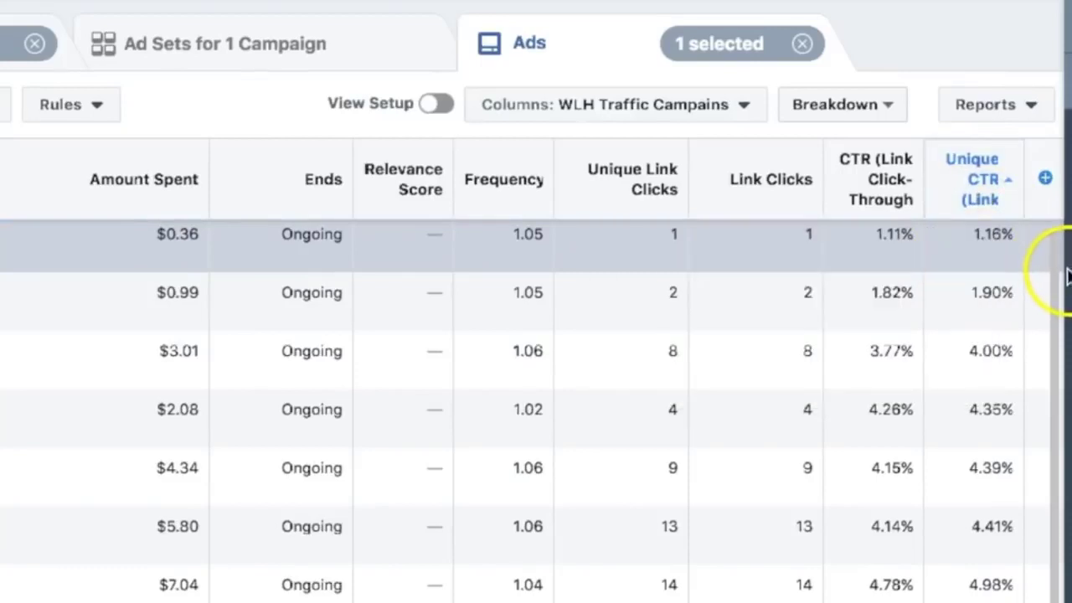
left_click(972, 179)
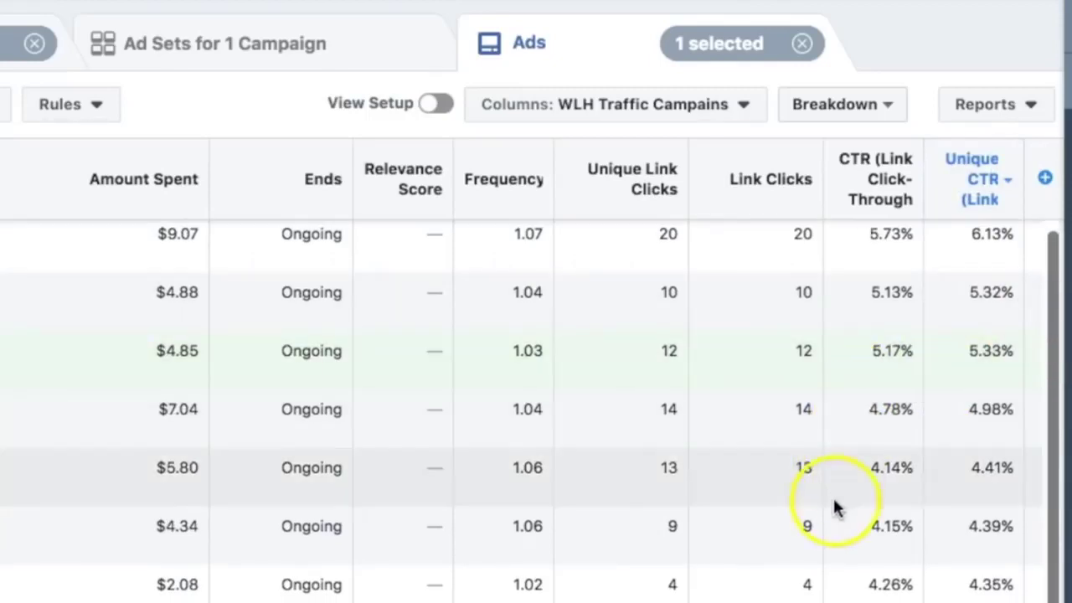
scroll(533, 372, "left", 3)
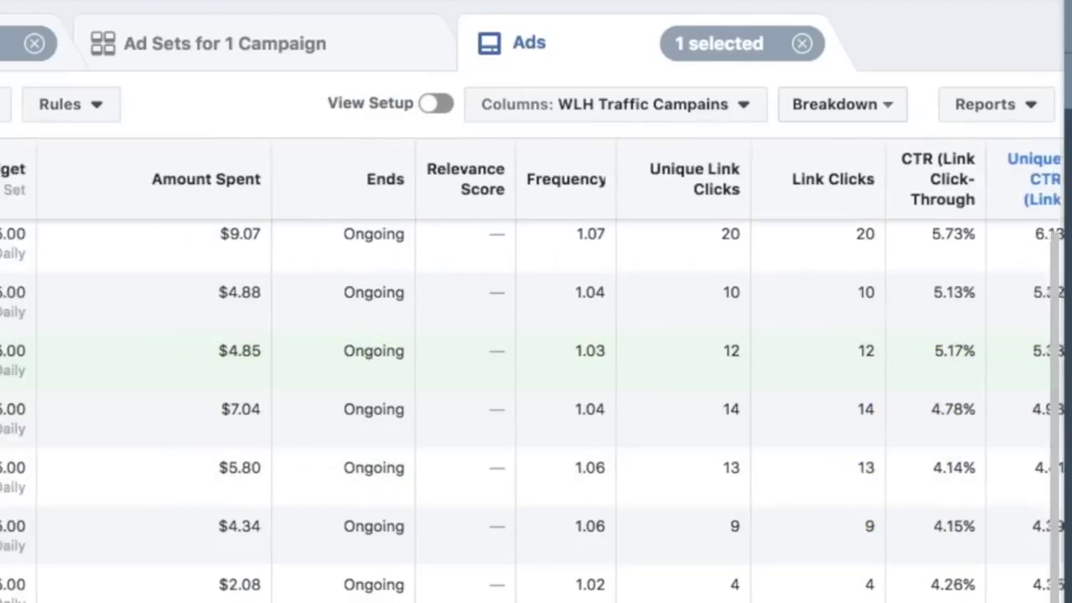
Review the ads' cost metrics, switch to the Performance (Default) columns, and examine the impressions of the Ad 1 copy.
scroll(533, 372, "left", 6)
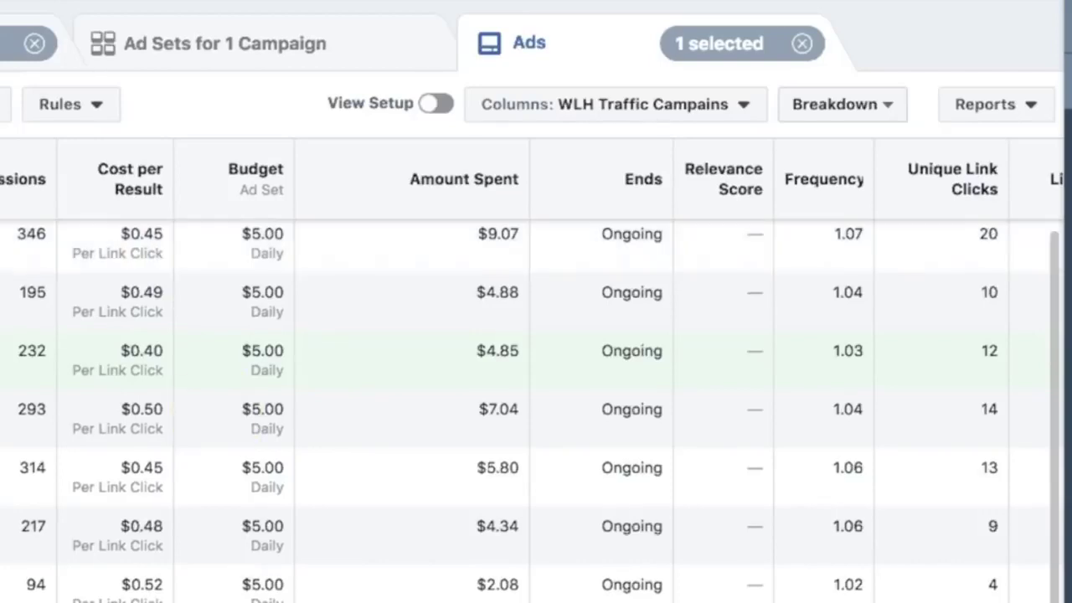
scroll(536, 377, "right", 5)
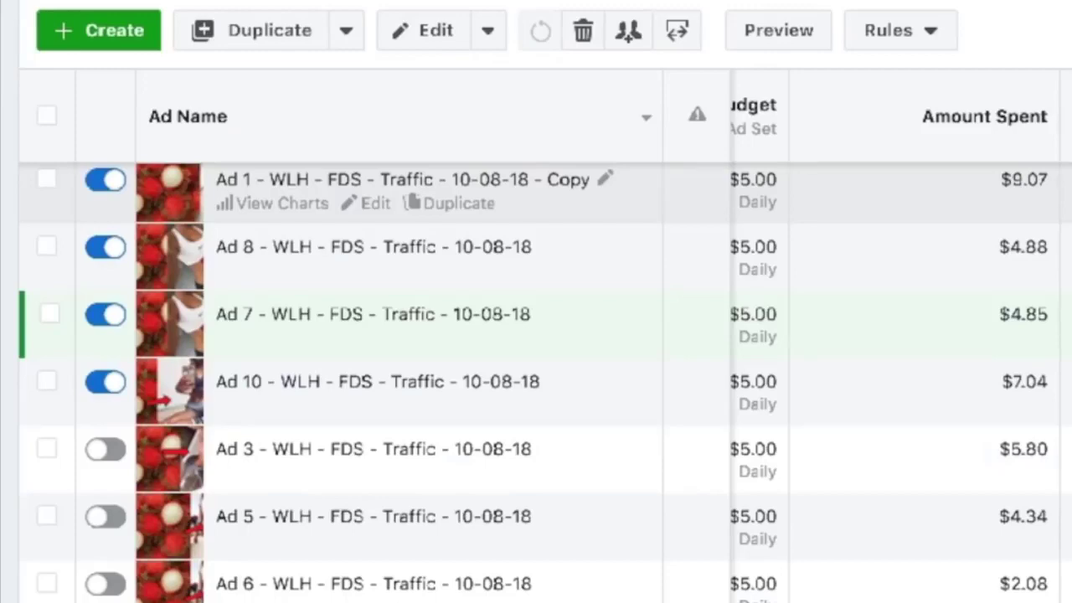
left_click(986, 152)
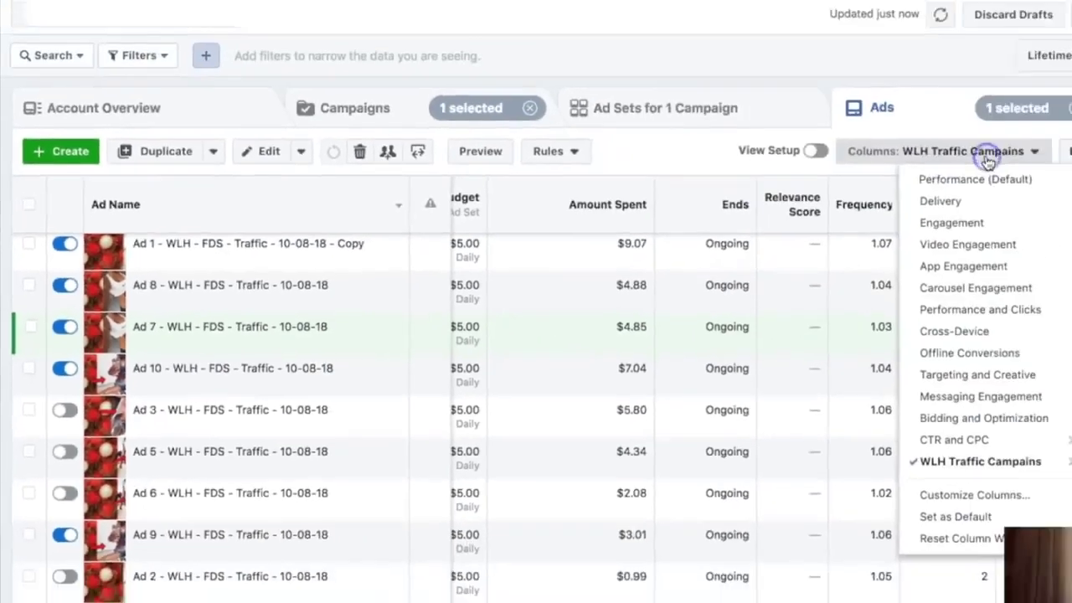
left_click(975, 180)
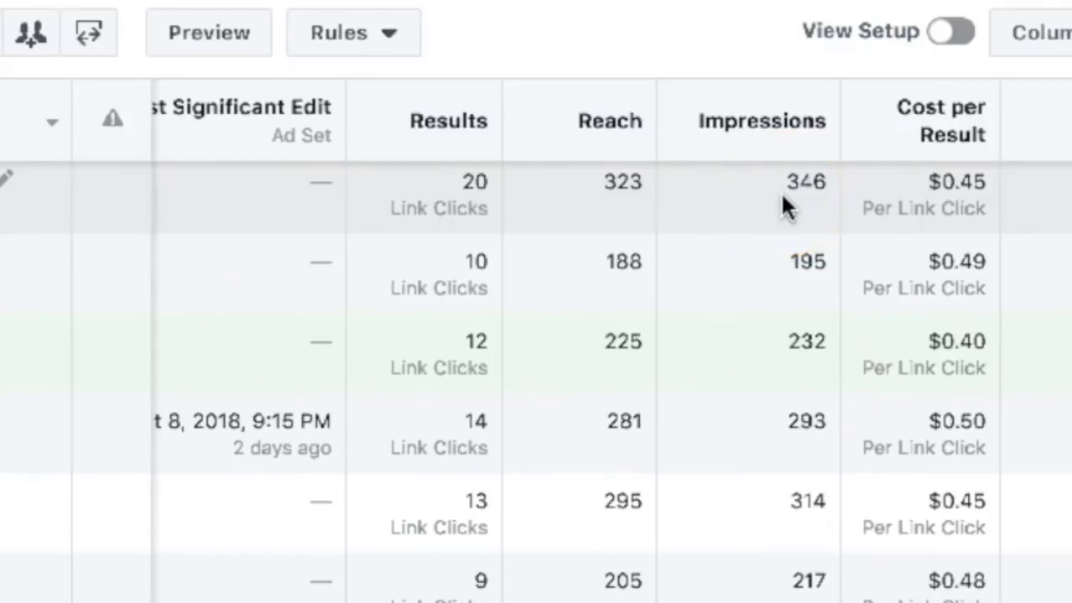
mouse_move(558, 103)
left_click(771, 192)
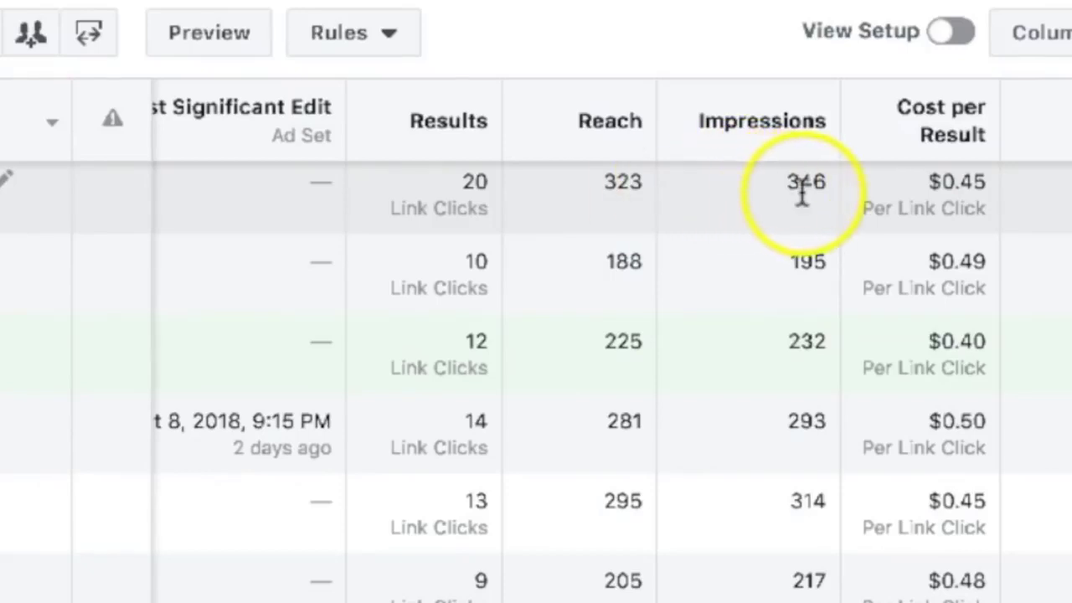
double_click(806, 183)
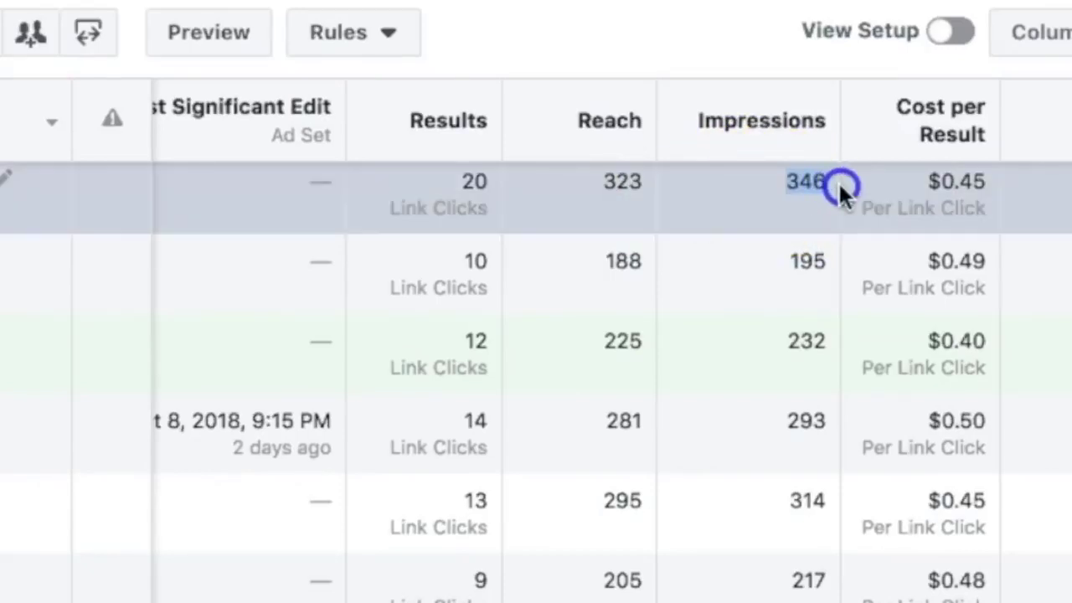
left_click(771, 195)
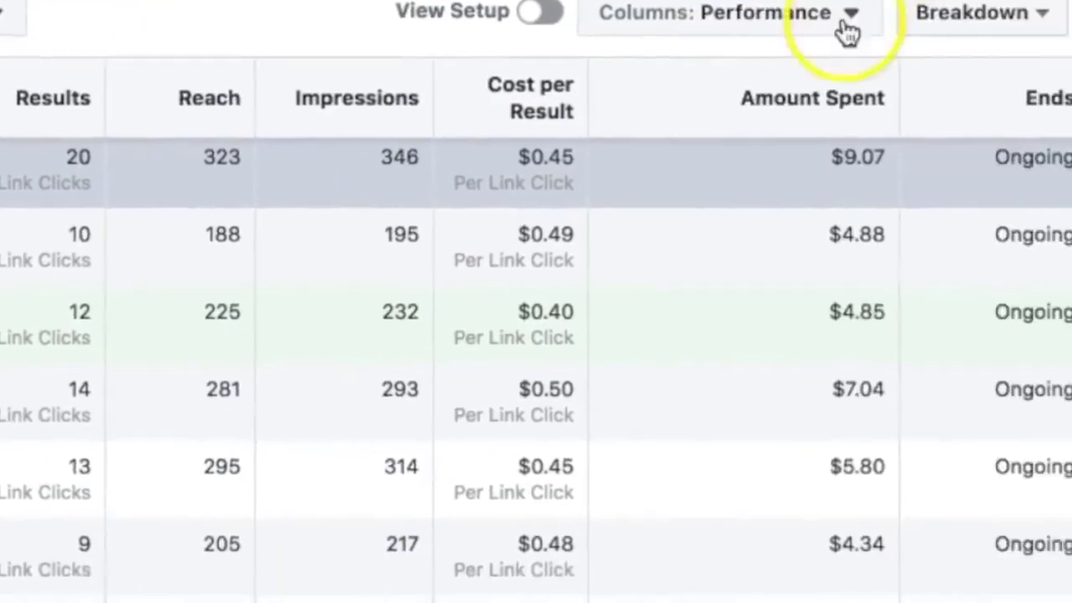
Apply the "WLH Traffic Campains" column preset to the ads again and examine their link click-through rates.
left_click(796, 25)
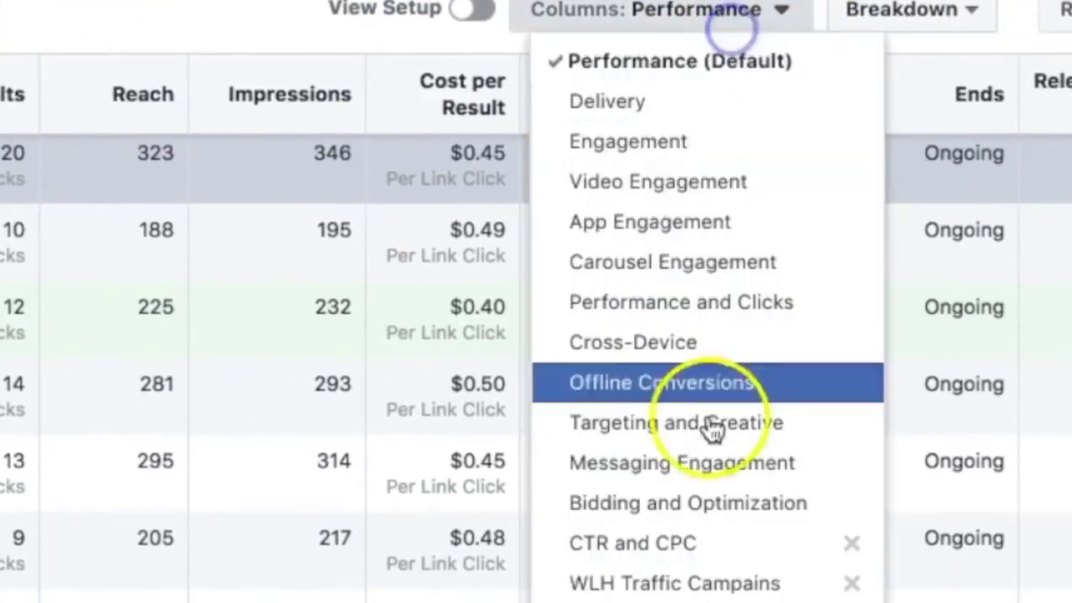
left_click(691, 580)
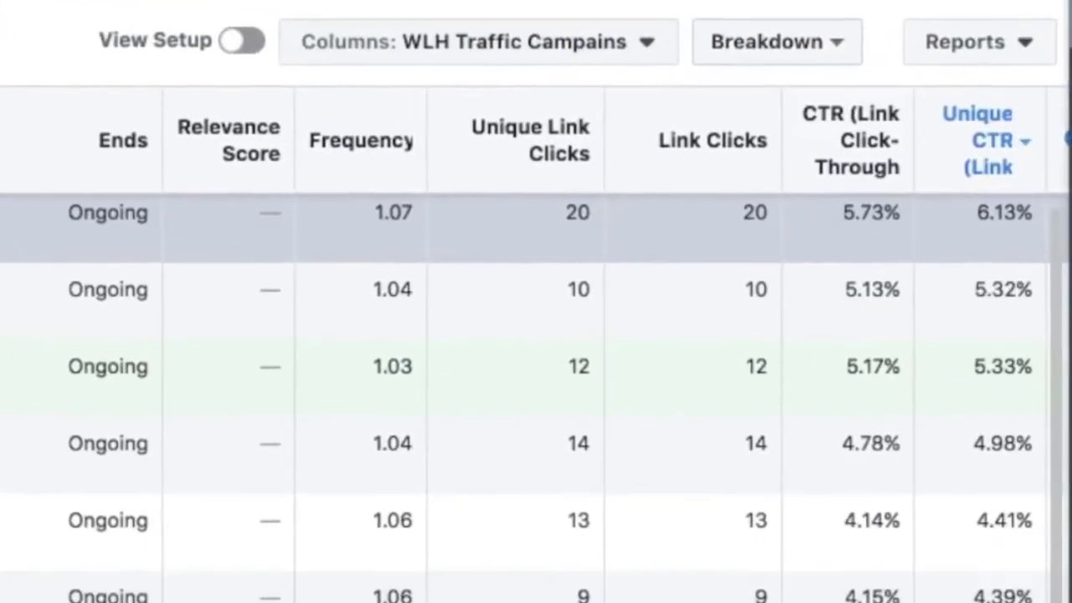
scroll(553, 343, "right", 1)
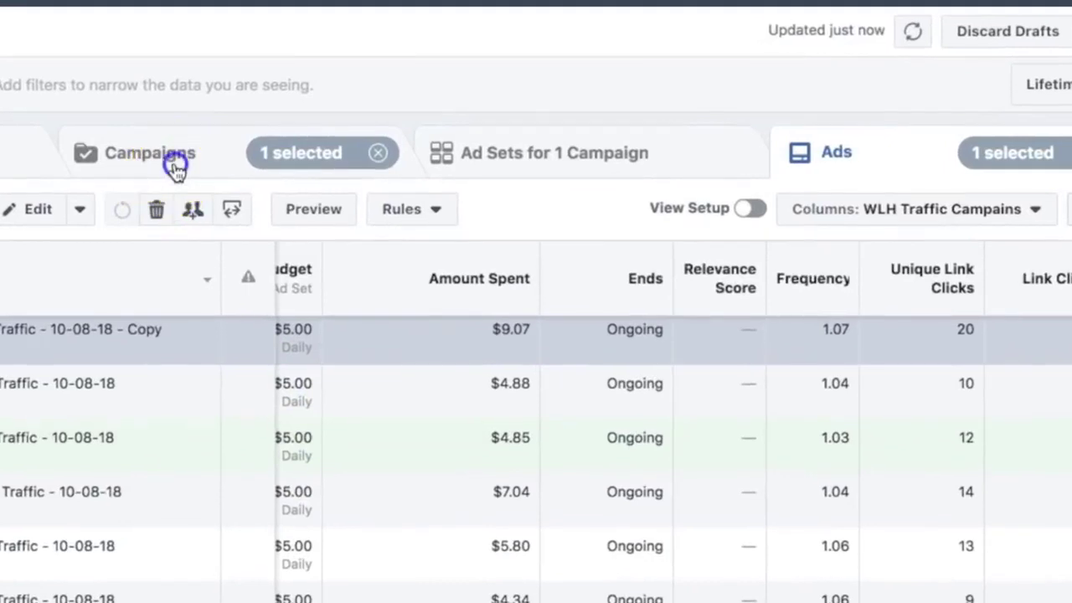
Look through the campaign and ad set levels, then return to the ads and examine their spending metrics.
left_click(175, 166)
left_click(600, 150)
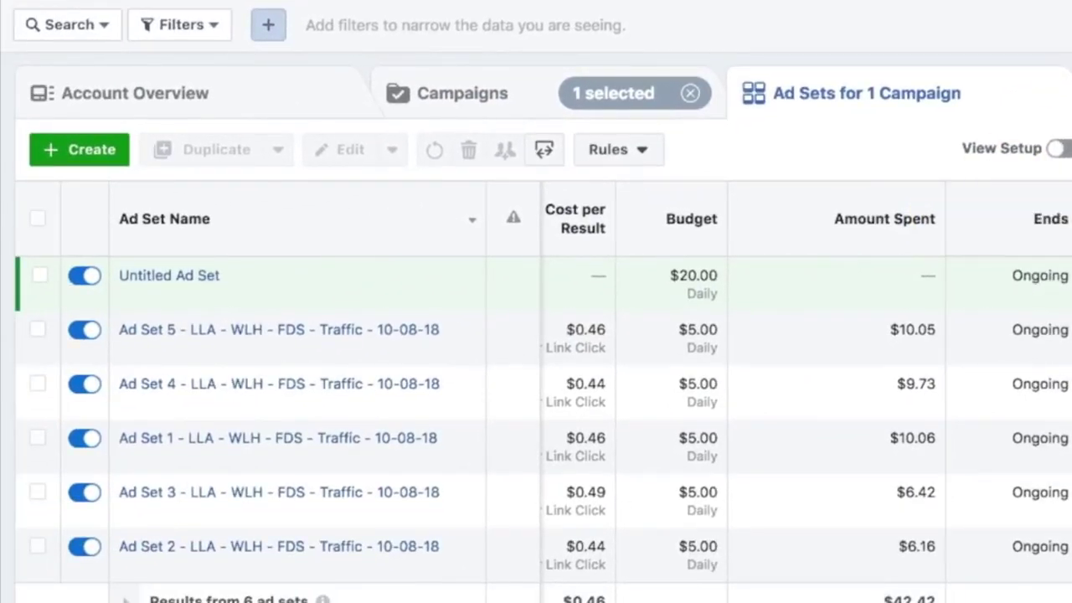
left_click(1071, 93)
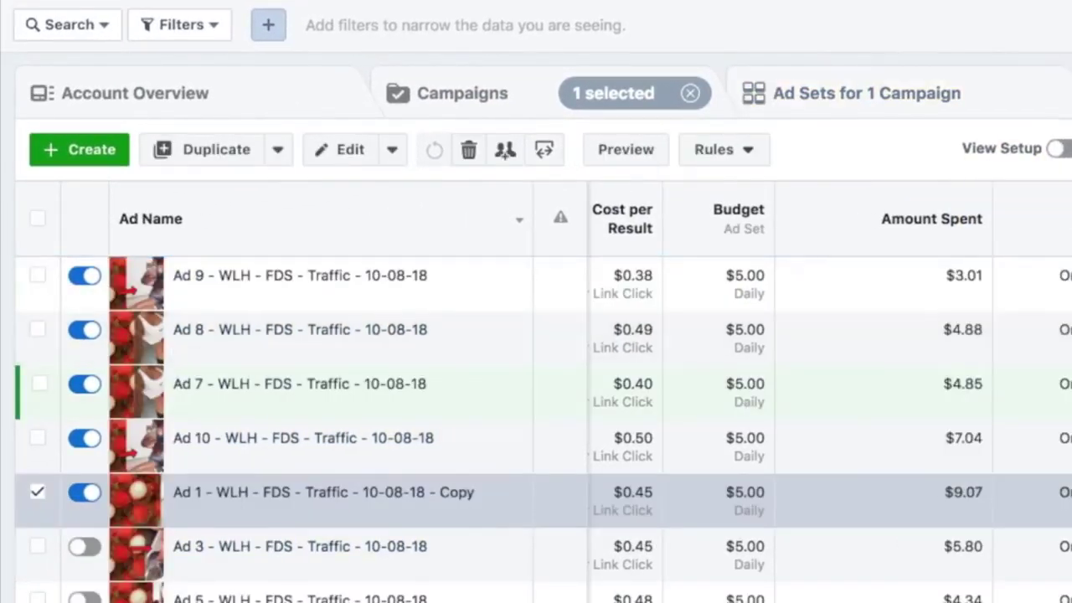
scroll(754, 418, "right", 3)
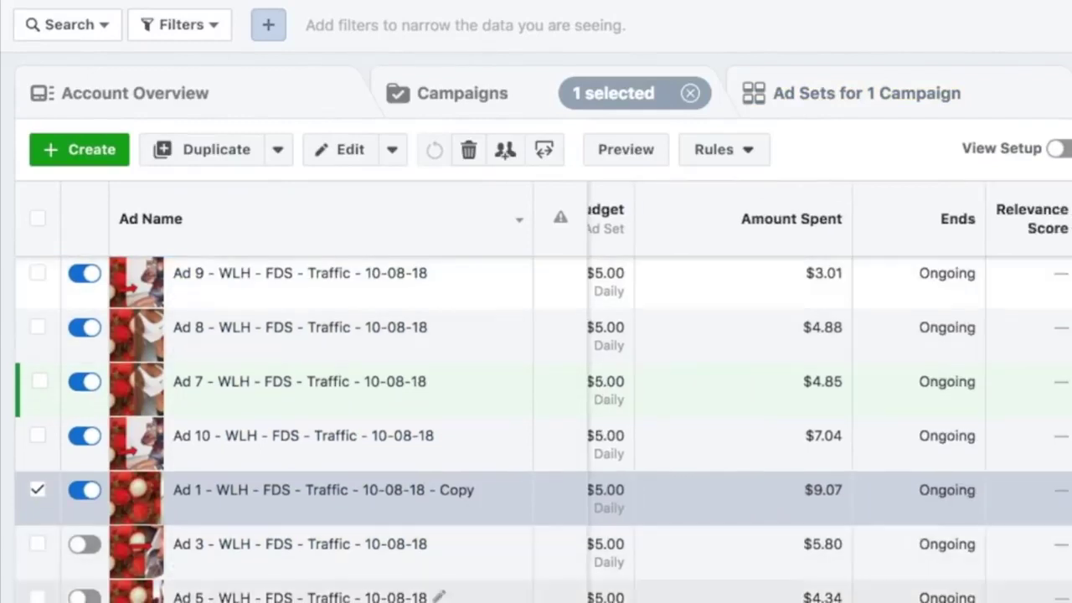